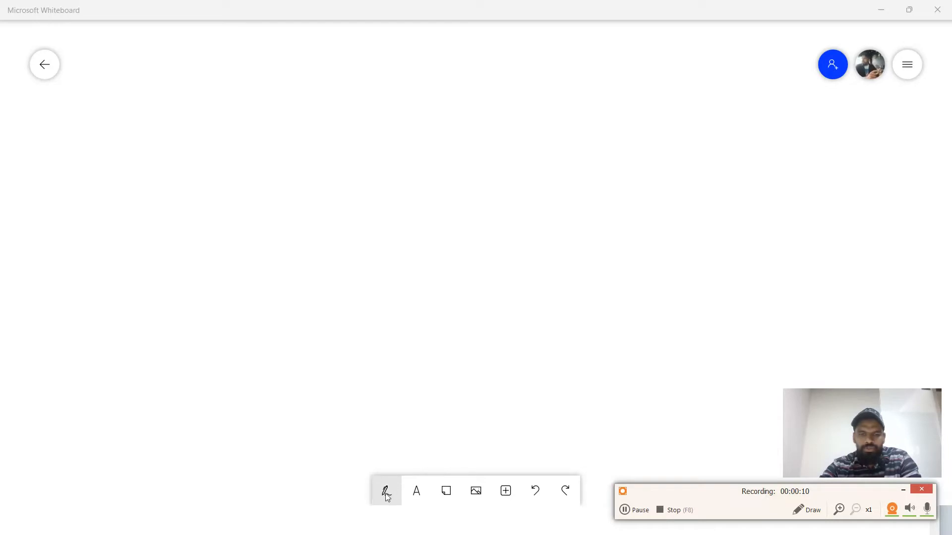
Draw a rectangle with the dark blue pen on the left half of the board.
{"action": "left_click", "coordinate": [385, 491]}
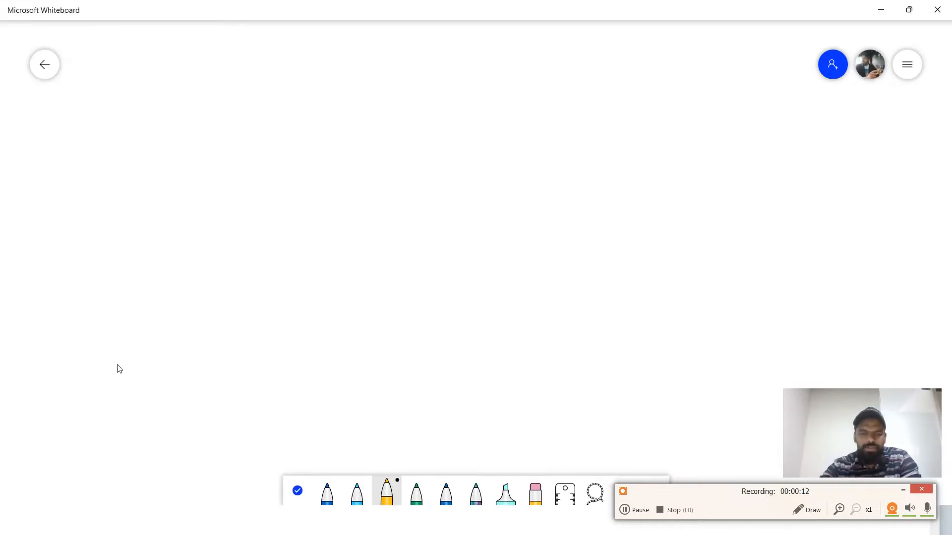
{"action": "left_click", "coordinate": [328, 492]}
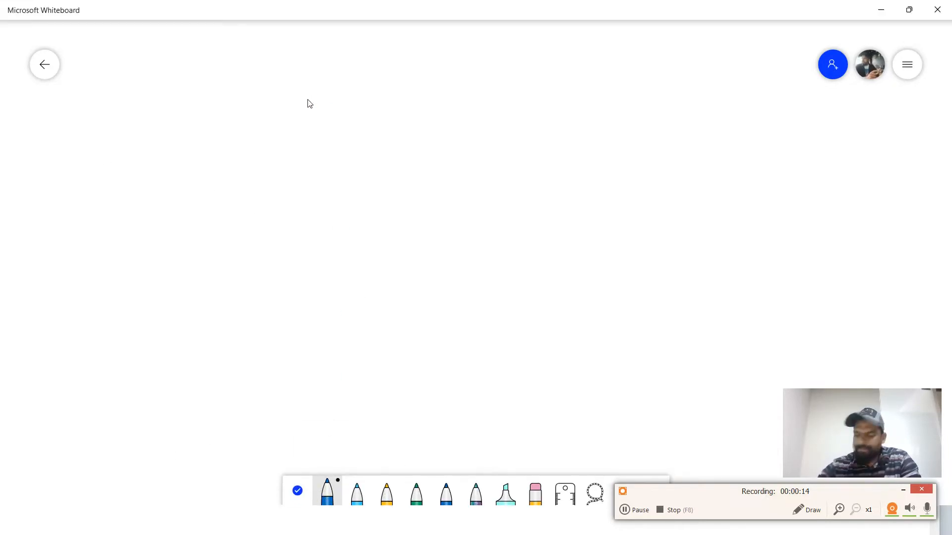
{"action": "mouse_move", "coordinate": [264, 177]}
{"action": "left_mouse_down"}
{"action": "mouse_move", "coordinate": [261, 245]}
{"action": "mouse_move", "coordinate": [328, 239]}
{"action": "mouse_move", "coordinate": [263, 240]}
{"action": "left_mouse_up"}
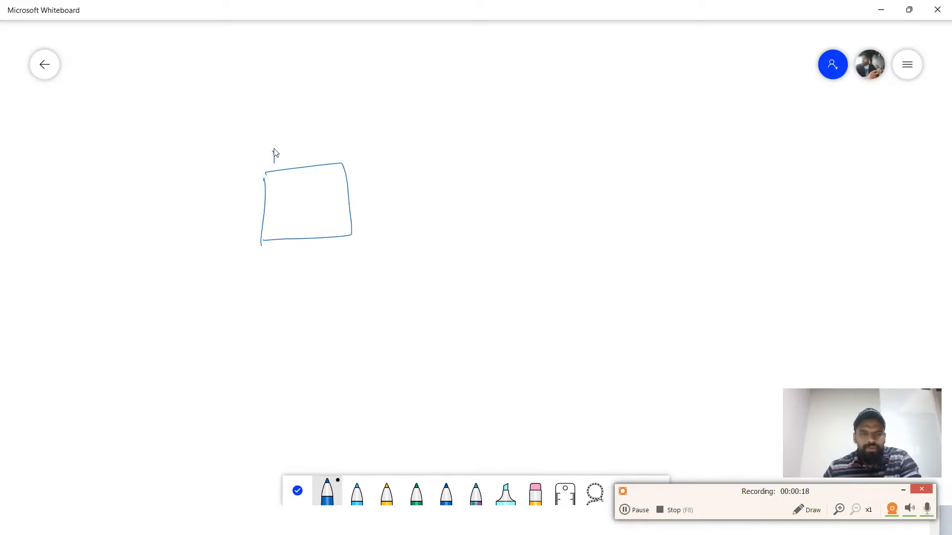
{"action": "left_click_drag", "start_coordinate": [273, 149], "coordinate": [273, 163]}
{"action": "left_click_drag", "start_coordinate": [274, 146], "coordinate": [298, 160]}
{"action": "left_click_drag", "start_coordinate": [307, 148], "coordinate": [320, 158]}
{"action": "key", "text": "ctrl+z"}
{"action": "key", "text": "ctrl+z"}
{"action": "key", "text": "ctrl+z"}
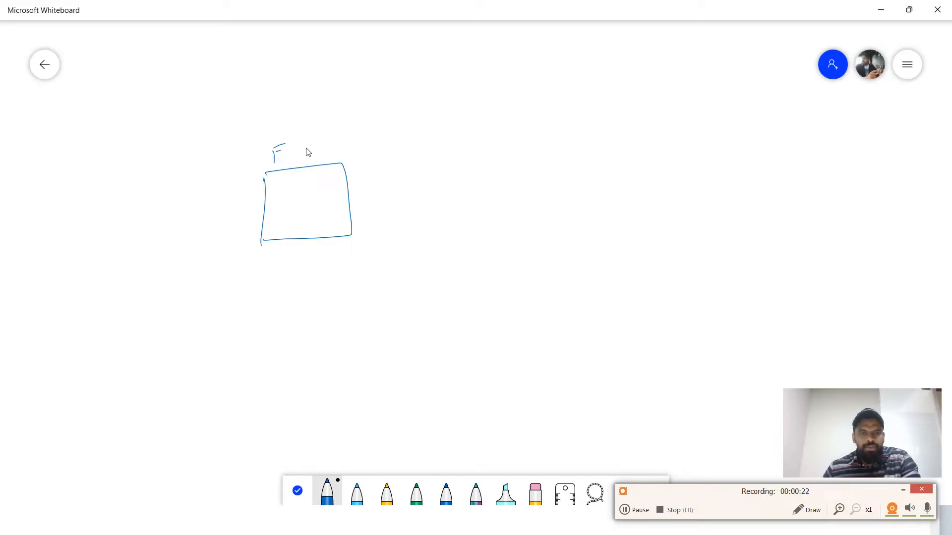
{"action": "key", "text": "ctrl+z"}
{"action": "key", "text": "ctrl+z"}
Write "Instance A" above the rectangle and draw a second rectangle to its right labelled "Instance B".
{"action": "mouse_move", "coordinate": [256, 144]}
{"action": "left_mouse_down"}
{"action": "mouse_move", "coordinate": [255, 168]}
{"action": "mouse_move", "coordinate": [292, 148]}
{"action": "mouse_move", "coordinate": [344, 156]}
{"action": "left_mouse_up"}
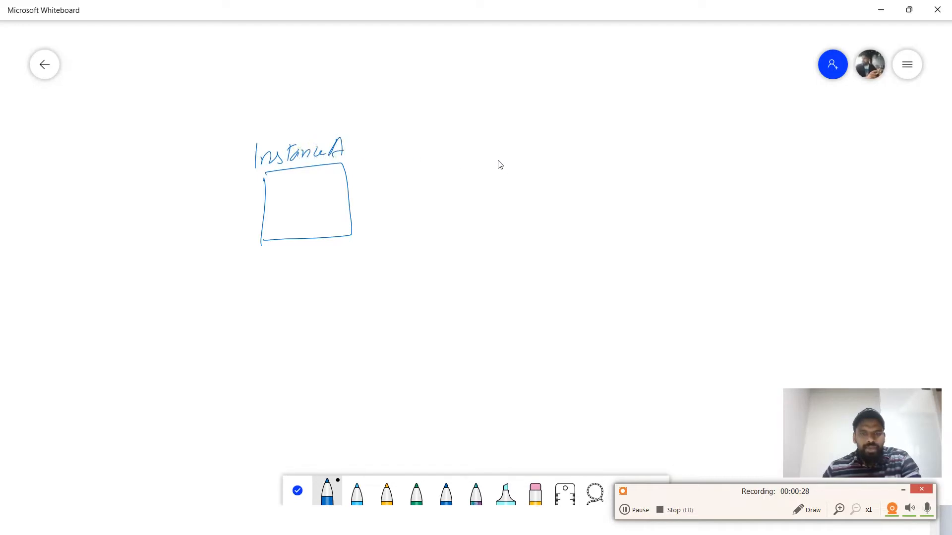
{"action": "mouse_move", "coordinate": [506, 158]}
{"action": "left_mouse_down"}
{"action": "mouse_move", "coordinate": [520, 228]}
{"action": "mouse_move", "coordinate": [618, 225]}
{"action": "mouse_move", "coordinate": [505, 234]}
{"action": "left_mouse_up"}
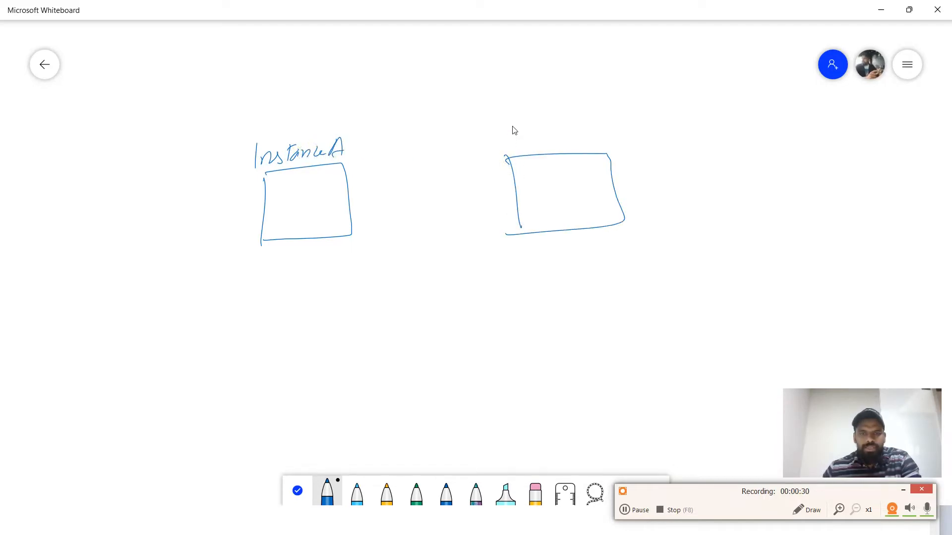
{"action": "left_click_drag", "start_coordinate": [505, 121], "coordinate": [506, 145]}
{"action": "mouse_move", "coordinate": [515, 138]}
{"action": "left_mouse_down"}
{"action": "mouse_move", "coordinate": [516, 150]}
{"action": "mouse_move", "coordinate": [597, 144]}
{"action": "left_mouse_up"}
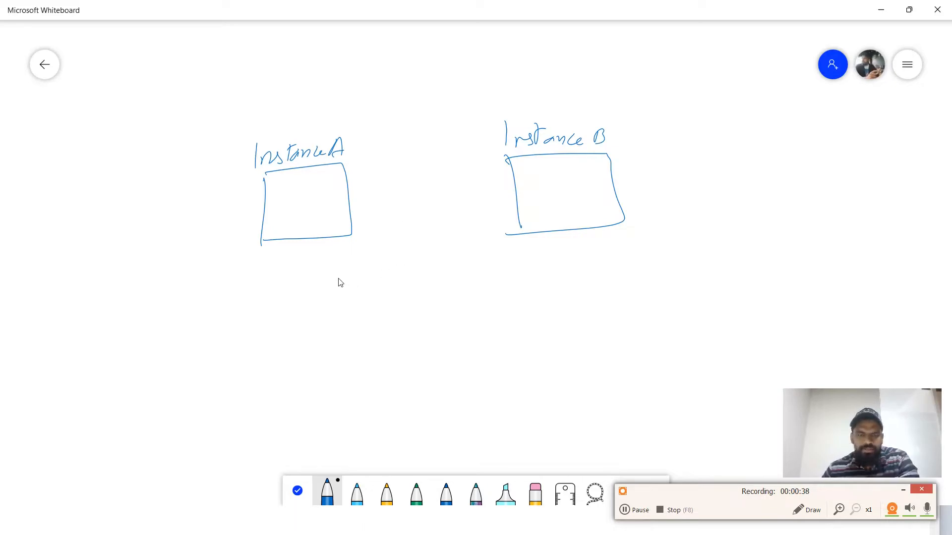
Draw a flat box connected below the Instance A rectangle and write "EBS" beside it.
{"action": "mouse_move", "coordinate": [304, 239]}
{"action": "left_mouse_down"}
{"action": "mouse_move", "coordinate": [304, 262]}
{"action": "mouse_move", "coordinate": [276, 294]}
{"action": "left_mouse_up"}
{"action": "mouse_move", "coordinate": [277, 263]}
{"action": "left_mouse_down"}
{"action": "mouse_move", "coordinate": [346, 259]}
{"action": "mouse_move", "coordinate": [287, 289]}
{"action": "left_mouse_up"}
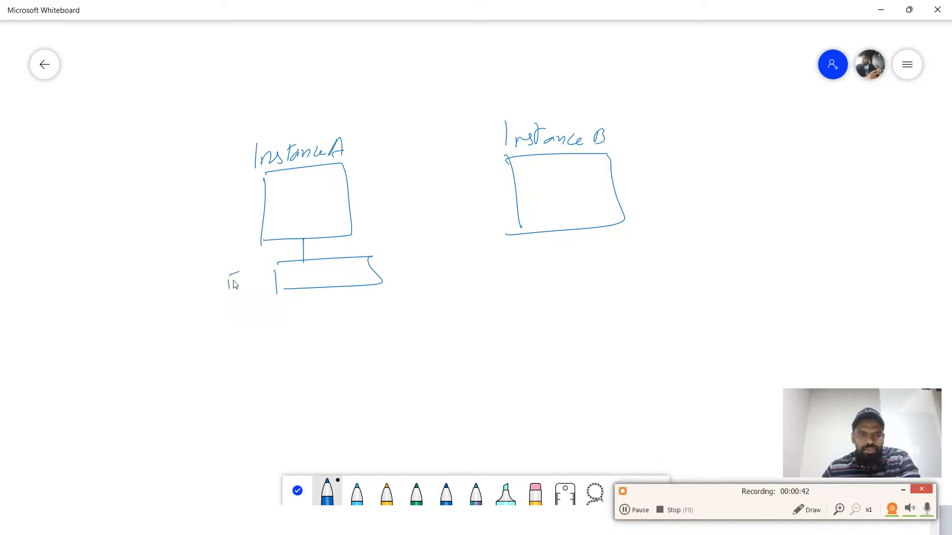
{"action": "left_click_drag", "start_coordinate": [230, 282], "coordinate": [238, 280]}
{"action": "left_click_drag", "start_coordinate": [229, 291], "coordinate": [239, 288]}
{"action": "left_click_drag", "start_coordinate": [244, 276], "coordinate": [246, 286]}
{"action": "left_click_drag", "start_coordinate": [266, 274], "coordinate": [258, 286]}
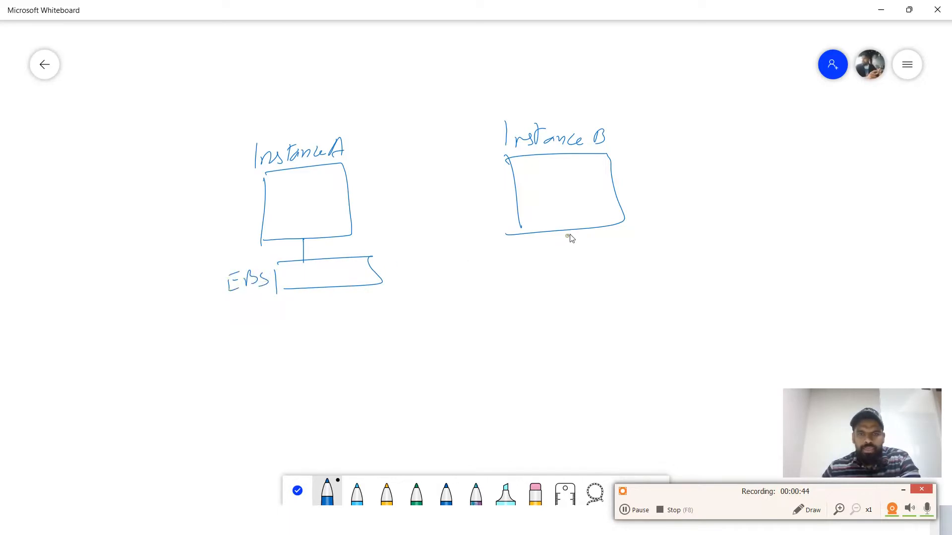
Draw a flat box connected below the Instance B rectangle and write "EBS" inside it.
{"action": "left_click_drag", "start_coordinate": [570, 235], "coordinate": [570, 247]}
{"action": "mouse_move", "coordinate": [538, 263]}
{"action": "left_mouse_down"}
{"action": "mouse_move", "coordinate": [540, 276]}
{"action": "mouse_move", "coordinate": [652, 274]}
{"action": "mouse_move", "coordinate": [551, 273]}
{"action": "mouse_move", "coordinate": [562, 268]}
{"action": "left_mouse_up"}
{"action": "mouse_move", "coordinate": [562, 258]}
{"action": "left_mouse_down"}
{"action": "mouse_move", "coordinate": [575, 257]}
{"action": "mouse_move", "coordinate": [570, 264]}
{"action": "left_mouse_up"}
{"action": "left_click_drag", "start_coordinate": [555, 271], "coordinate": [579, 273]}
{"action": "mouse_move", "coordinate": [580, 261]}
{"action": "left_mouse_down"}
{"action": "mouse_move", "coordinate": [581, 273]}
{"action": "mouse_move", "coordinate": [607, 273]}
{"action": "left_mouse_up"}
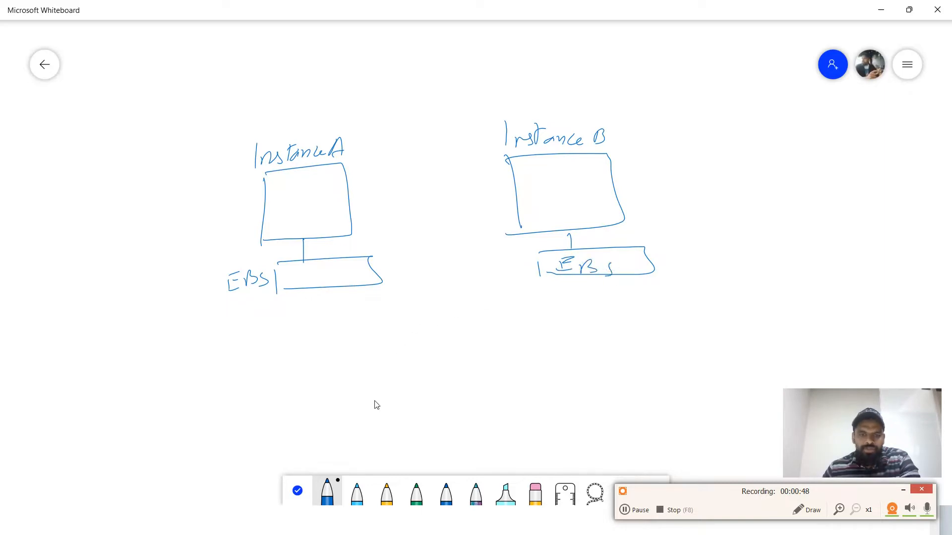
{"action": "left_click", "coordinate": [367, 513]}
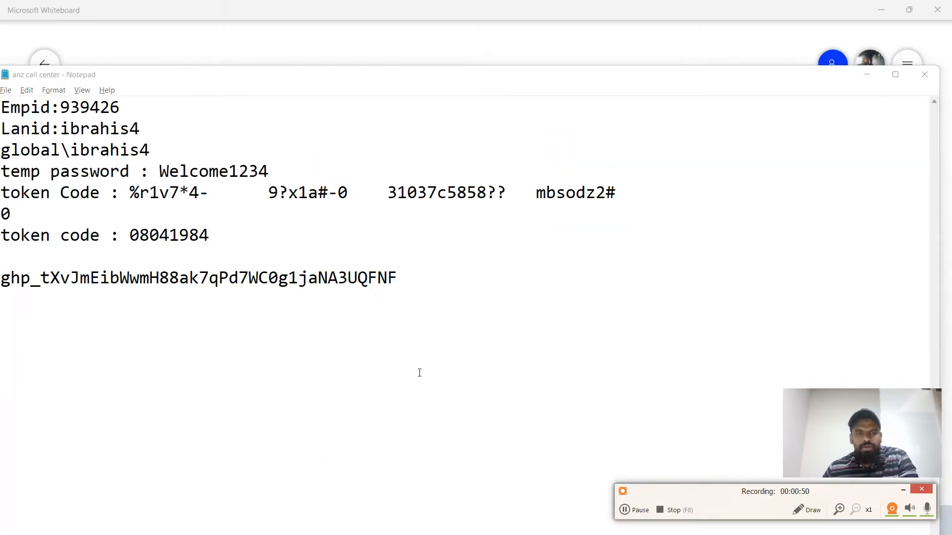
{"action": "key", "text": "alt+Tab"}
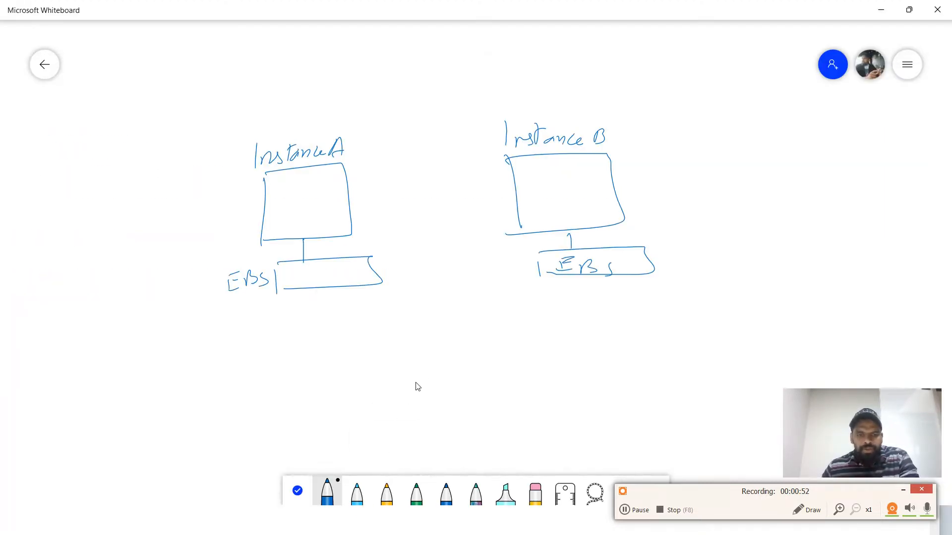
With the light blue pen, draw a curved arrow into Instance A's EBS box and write a txt file name inside the box.
{"action": "left_click", "coordinate": [361, 492]}
{"action": "mouse_move", "coordinate": [340, 330]}
{"action": "left_mouse_down"}
{"action": "mouse_move", "coordinate": [317, 290]}
{"action": "mouse_move", "coordinate": [342, 274]}
{"action": "mouse_move", "coordinate": [328, 289]}
{"action": "left_mouse_up"}
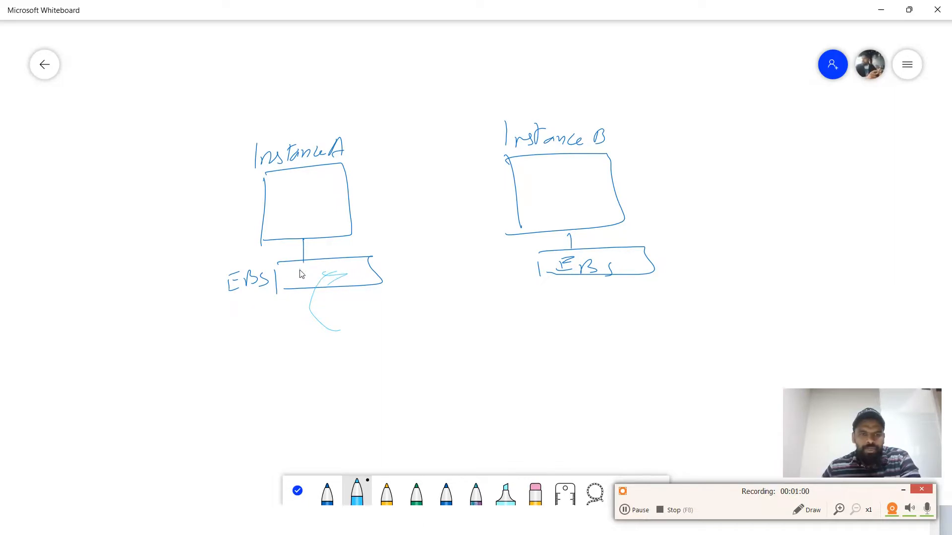
{"action": "left_click_drag", "start_coordinate": [312, 276], "coordinate": [366, 271]}
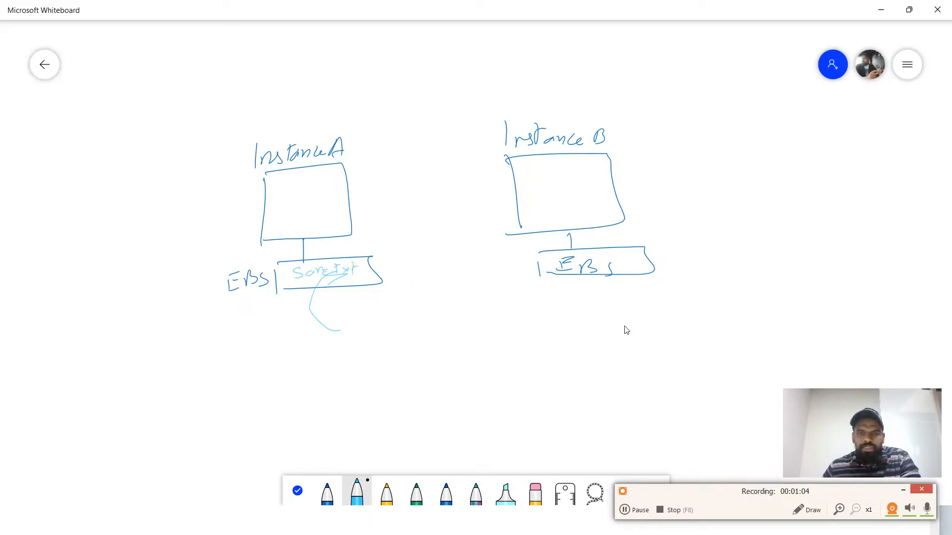
Draw a curved arrow into Instance B's EBS box and two long vertical lines separating the two instances.
{"action": "mouse_move", "coordinate": [626, 330]}
{"action": "left_mouse_down"}
{"action": "mouse_move", "coordinate": [656, 305]}
{"action": "mouse_move", "coordinate": [632, 268]}
{"action": "mouse_move", "coordinate": [617, 264]}
{"action": "mouse_move", "coordinate": [623, 280]}
{"action": "left_mouse_up"}
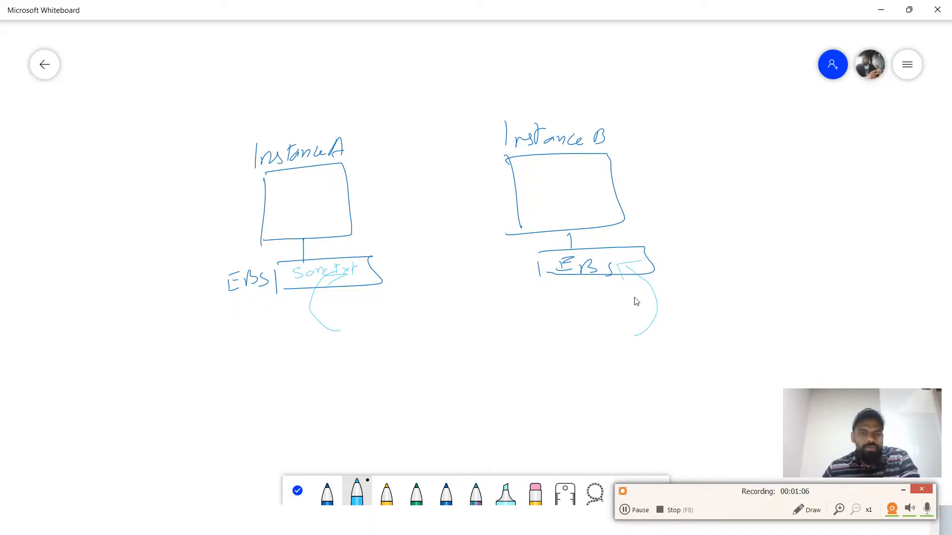
{"action": "left_click_drag", "start_coordinate": [415, 49], "coordinate": [397, 369]}
{"action": "left_click_drag", "start_coordinate": [438, 53], "coordinate": [437, 374]}
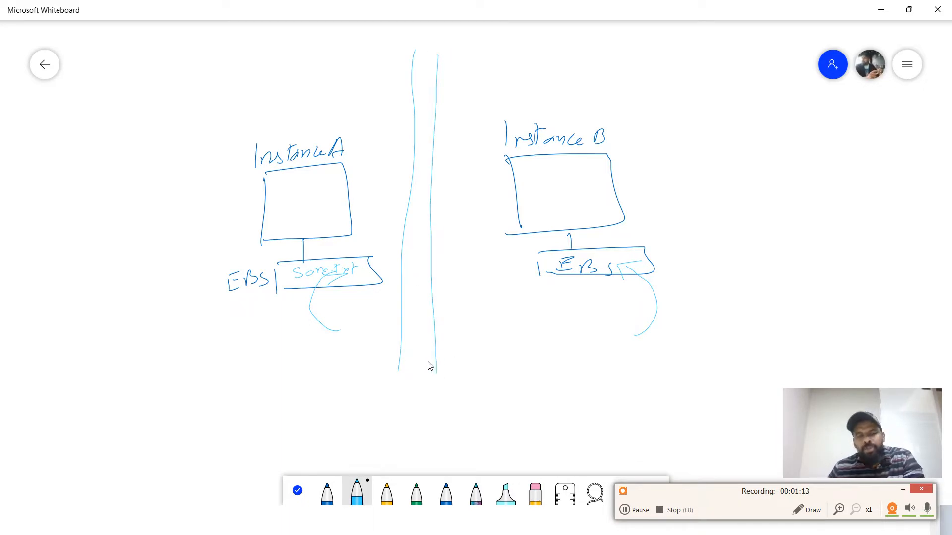
Point an arrow at Instance A's EBS box, circle the box, and cross out the Instance A drawing.
{"action": "mouse_move", "coordinate": [353, 385]}
{"action": "left_mouse_down"}
{"action": "mouse_move", "coordinate": [304, 353]}
{"action": "mouse_move", "coordinate": [317, 292]}
{"action": "mouse_move", "coordinate": [329, 279]}
{"action": "mouse_move", "coordinate": [331, 301]}
{"action": "mouse_move", "coordinate": [372, 238]}
{"action": "mouse_move", "coordinate": [257, 260]}
{"action": "mouse_move", "coordinate": [299, 321]}
{"action": "mouse_move", "coordinate": [411, 298]}
{"action": "left_mouse_up"}
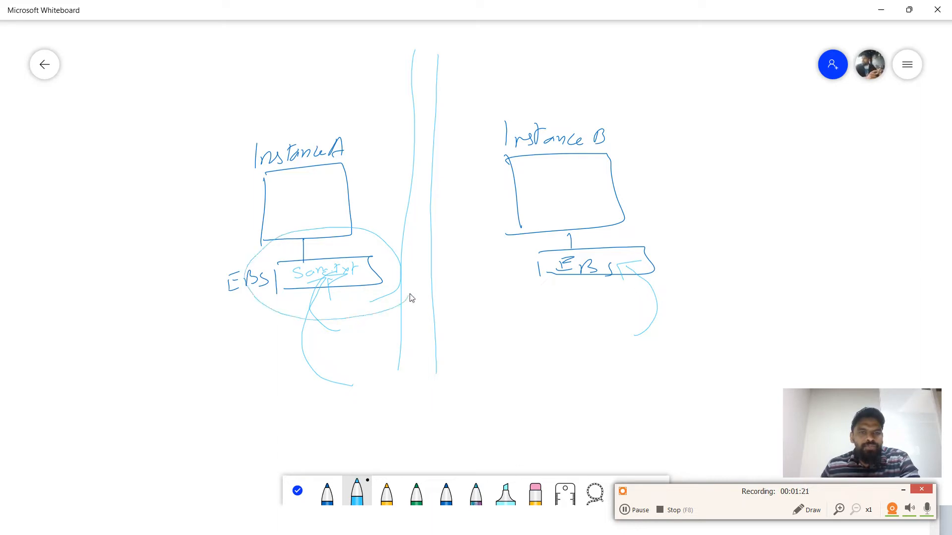
{"action": "left_click_drag", "start_coordinate": [408, 149], "coordinate": [208, 280]}
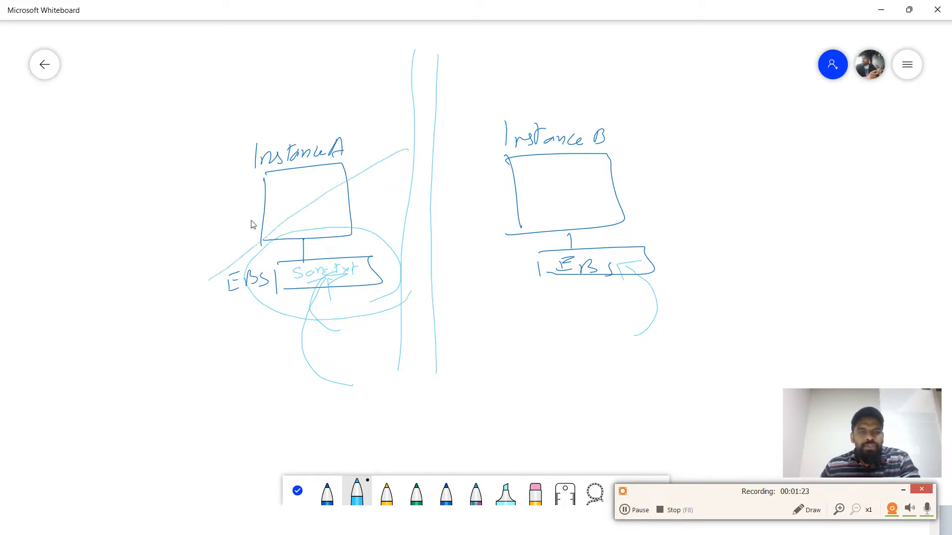
{"action": "left_click_drag", "start_coordinate": [281, 107], "coordinate": [367, 320]}
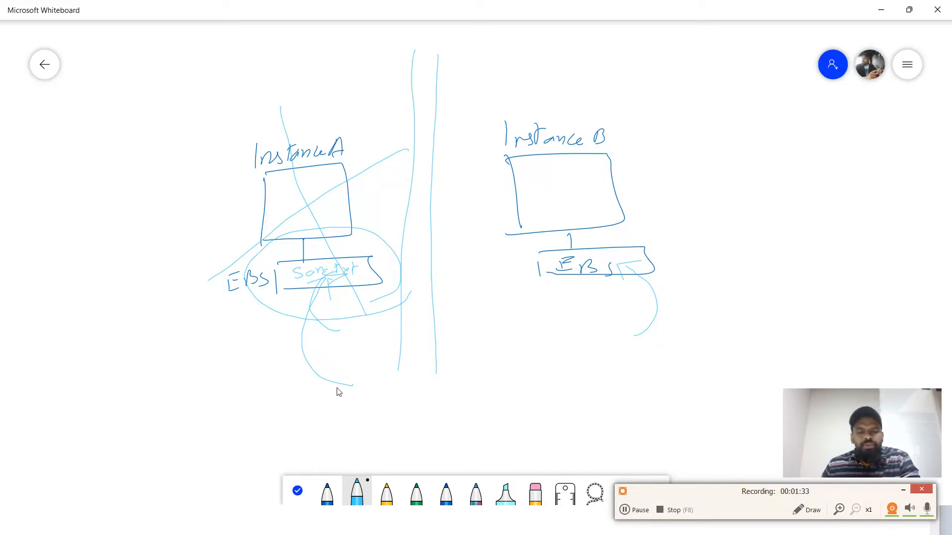
Draw a wide rectangle beneath both instances and write "EFS" inside it with the yellow pen.
{"action": "mouse_move", "coordinate": [191, 435]}
{"action": "left_mouse_down"}
{"action": "mouse_move", "coordinate": [193, 386]}
{"action": "mouse_move", "coordinate": [374, 366]}
{"action": "mouse_move", "coordinate": [682, 371]}
{"action": "mouse_move", "coordinate": [718, 426]}
{"action": "mouse_move", "coordinate": [466, 417]}
{"action": "mouse_move", "coordinate": [192, 425]}
{"action": "left_mouse_up"}
{"action": "left_click", "coordinate": [386, 493]}
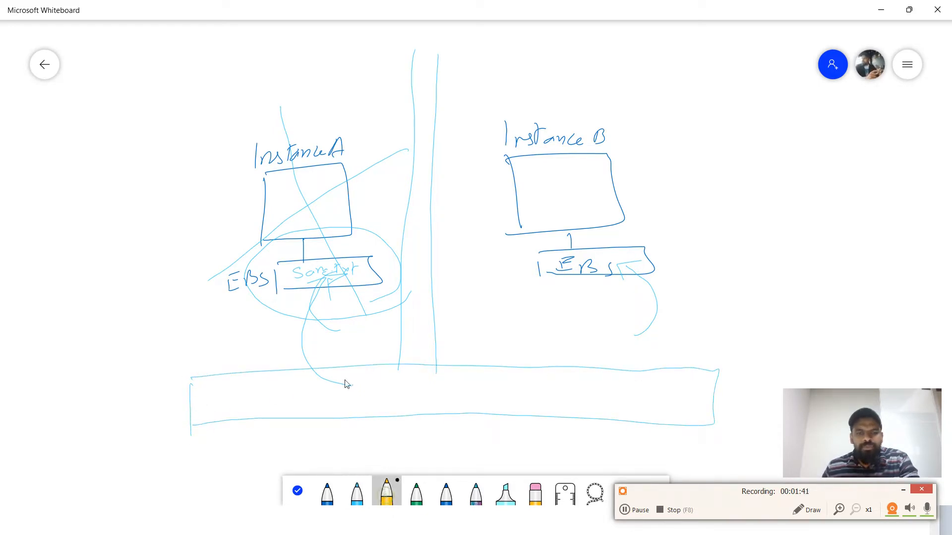
{"action": "mouse_move", "coordinate": [366, 382]}
{"action": "left_mouse_down"}
{"action": "mouse_move", "coordinate": [370, 397]}
{"action": "mouse_move", "coordinate": [436, 387]}
{"action": "mouse_move", "coordinate": [429, 395]}
{"action": "left_mouse_up"}
{"action": "left_click_drag", "start_coordinate": [464, 387], "coordinate": [452, 401]}
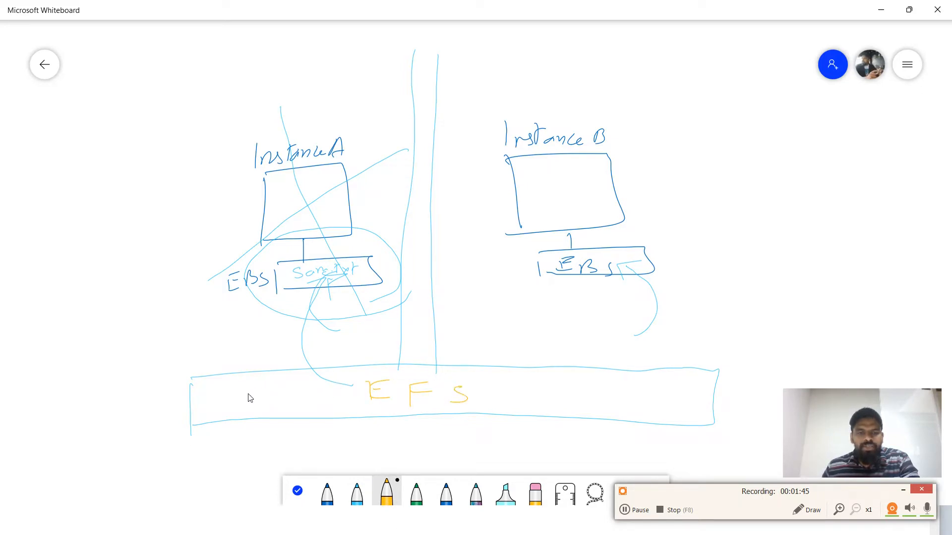
Draw a row of small yellow circles inside the wide rectangle on both sides of the EFS label.
{"action": "left_click_drag", "start_coordinate": [256, 385], "coordinate": [287, 387]}
{"action": "mouse_move", "coordinate": [315, 388]}
{"action": "left_mouse_down"}
{"action": "mouse_move", "coordinate": [310, 401]}
{"action": "mouse_move", "coordinate": [315, 390]}
{"action": "left_mouse_up"}
{"action": "left_click_drag", "start_coordinate": [339, 394], "coordinate": [341, 400]}
{"action": "left_click_drag", "start_coordinate": [474, 399], "coordinate": [511, 403]}
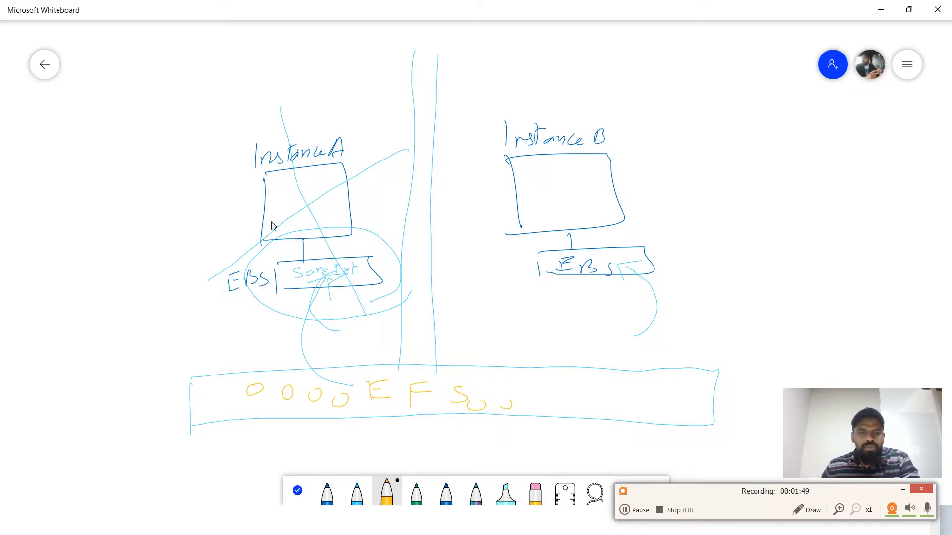
Draw two yellow curves from each instance down to the EFS rectangle.
{"action": "mouse_move", "coordinate": [272, 217]}
{"action": "left_mouse_down"}
{"action": "mouse_move", "coordinate": [206, 251]}
{"action": "mouse_move", "coordinate": [254, 387]}
{"action": "left_mouse_up"}
{"action": "mouse_move", "coordinate": [274, 218]}
{"action": "left_mouse_down"}
{"action": "mouse_move", "coordinate": [206, 325]}
{"action": "mouse_move", "coordinate": [280, 370]}
{"action": "left_mouse_up"}
{"action": "mouse_move", "coordinate": [614, 196]}
{"action": "left_mouse_down"}
{"action": "mouse_move", "coordinate": [690, 225]}
{"action": "mouse_move", "coordinate": [575, 370]}
{"action": "left_mouse_up"}
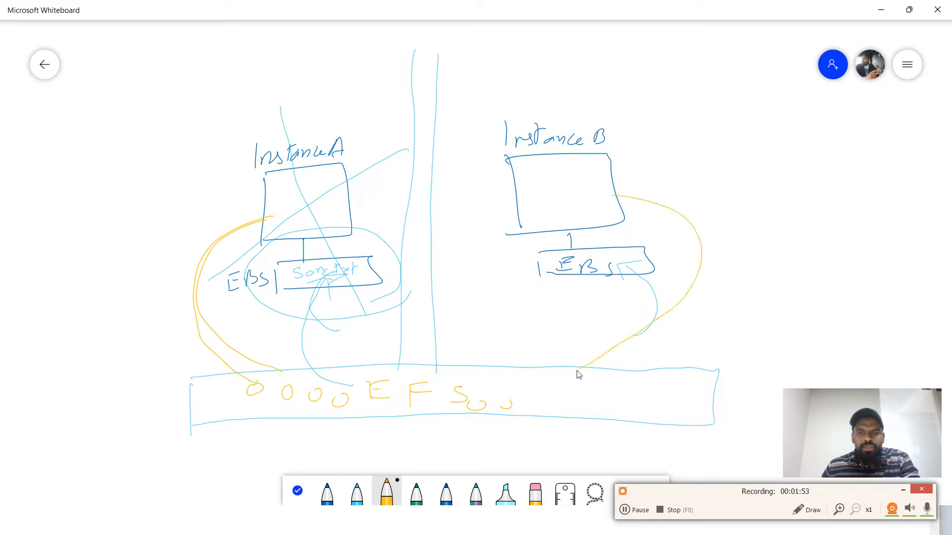
{"action": "mouse_move", "coordinate": [614, 190]}
{"action": "left_mouse_down"}
{"action": "mouse_move", "coordinate": [725, 213]}
{"action": "mouse_move", "coordinate": [609, 340]}
{"action": "mouse_move", "coordinate": [580, 349]}
{"action": "left_mouse_up"}
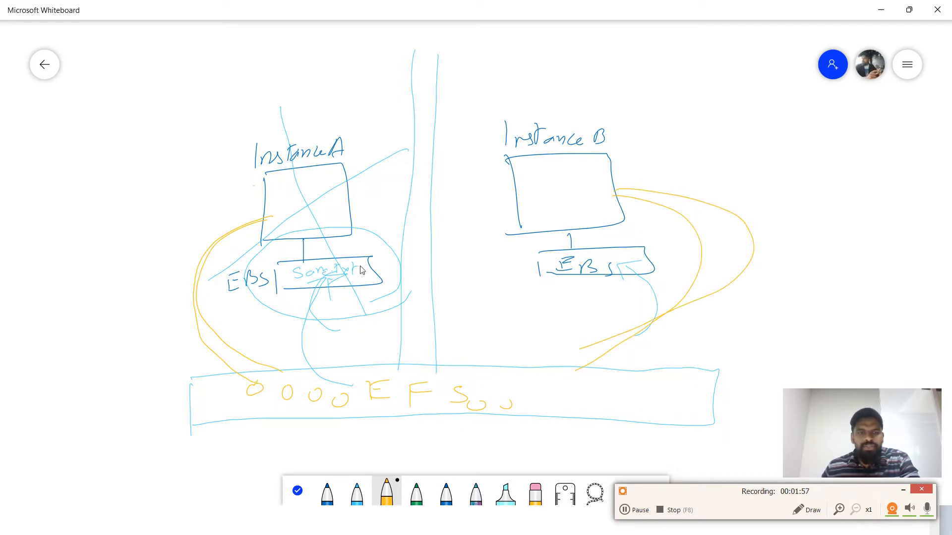
Draw yellow arrows passing from Instance A through EFS to Instance B, and from Instance B through EFS back to Instance A's side.
{"action": "mouse_move", "coordinate": [260, 189]}
{"action": "left_mouse_down"}
{"action": "mouse_move", "coordinate": [85, 291]}
{"action": "mouse_move", "coordinate": [263, 406]}
{"action": "mouse_move", "coordinate": [212, 441]}
{"action": "left_mouse_up"}
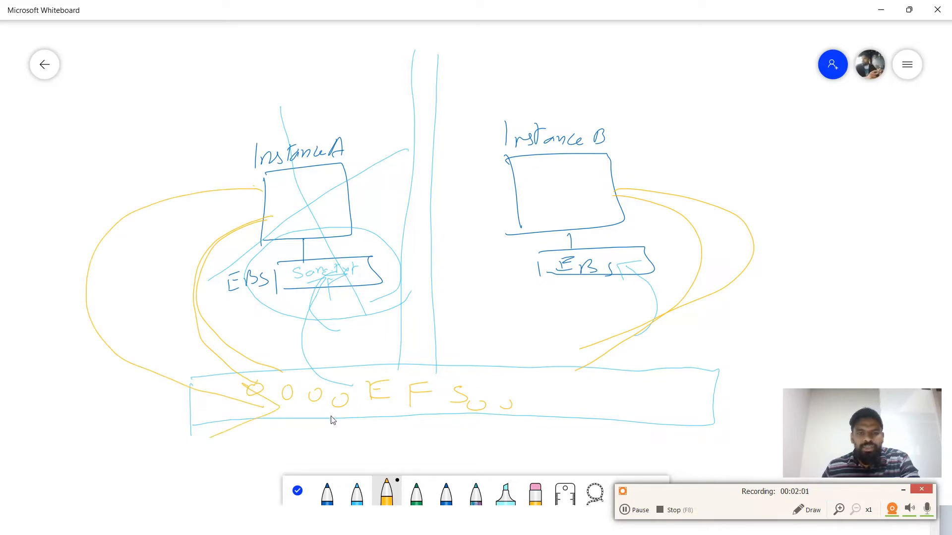
{"action": "mouse_move", "coordinate": [301, 409]}
{"action": "left_mouse_down"}
{"action": "mouse_move", "coordinate": [298, 420]}
{"action": "mouse_move", "coordinate": [469, 448]}
{"action": "mouse_move", "coordinate": [788, 363]}
{"action": "mouse_move", "coordinate": [789, 180]}
{"action": "mouse_move", "coordinate": [616, 167]}
{"action": "mouse_move", "coordinate": [634, 193]}
{"action": "left_mouse_up"}
{"action": "mouse_move", "coordinate": [513, 199]}
{"action": "left_mouse_down"}
{"action": "mouse_move", "coordinate": [490, 388]}
{"action": "mouse_move", "coordinate": [510, 372]}
{"action": "mouse_move", "coordinate": [456, 372]}
{"action": "mouse_move", "coordinate": [325, 322]}
{"action": "mouse_move", "coordinate": [325, 291]}
{"action": "mouse_move", "coordinate": [333, 296]}
{"action": "left_mouse_up"}
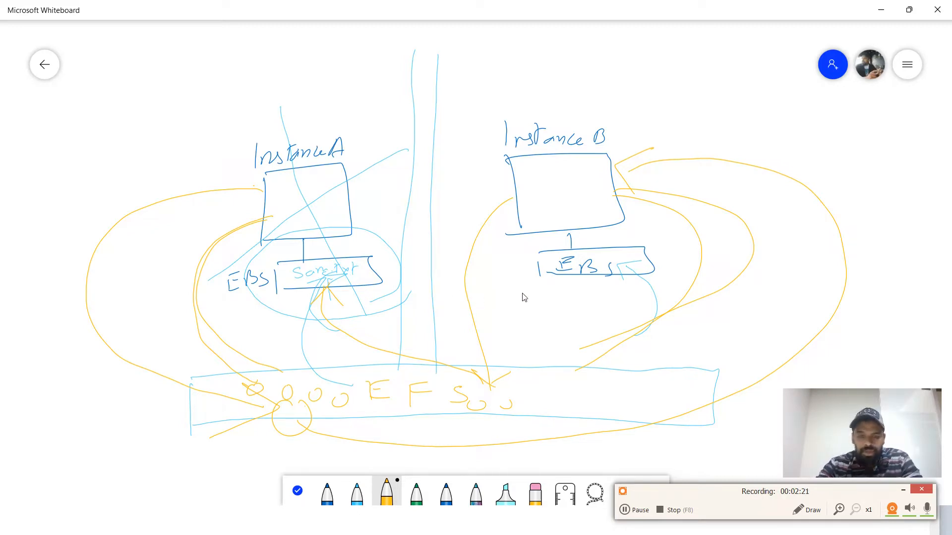
{"action": "left_click", "coordinate": [641, 510]}
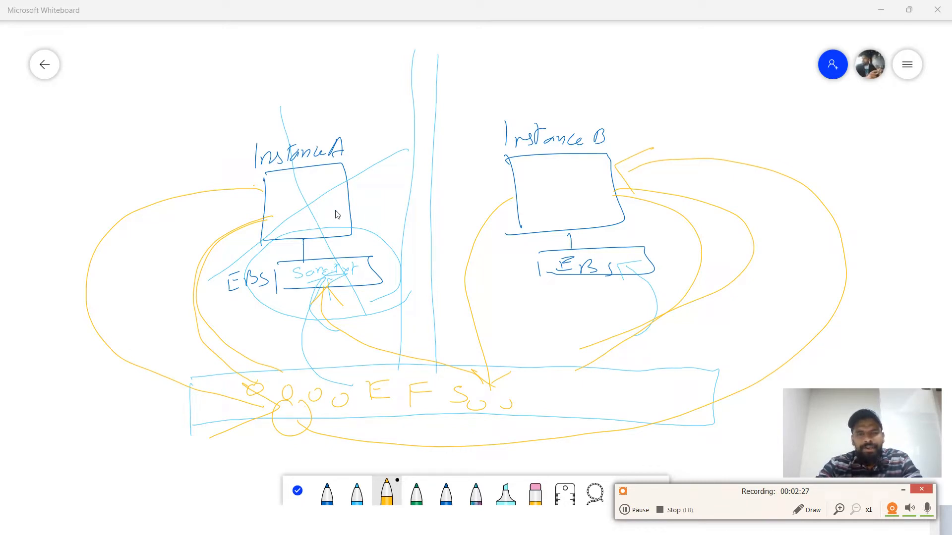
Draw a long yellow arrow pointing down at the Instance A rectangle.
{"action": "left_click_drag", "start_coordinate": [335, 38], "coordinate": [323, 162]}
{"action": "left_click_drag", "start_coordinate": [293, 134], "coordinate": [337, 184]}
{"action": "left_click_drag", "start_coordinate": [359, 122], "coordinate": [331, 178]}
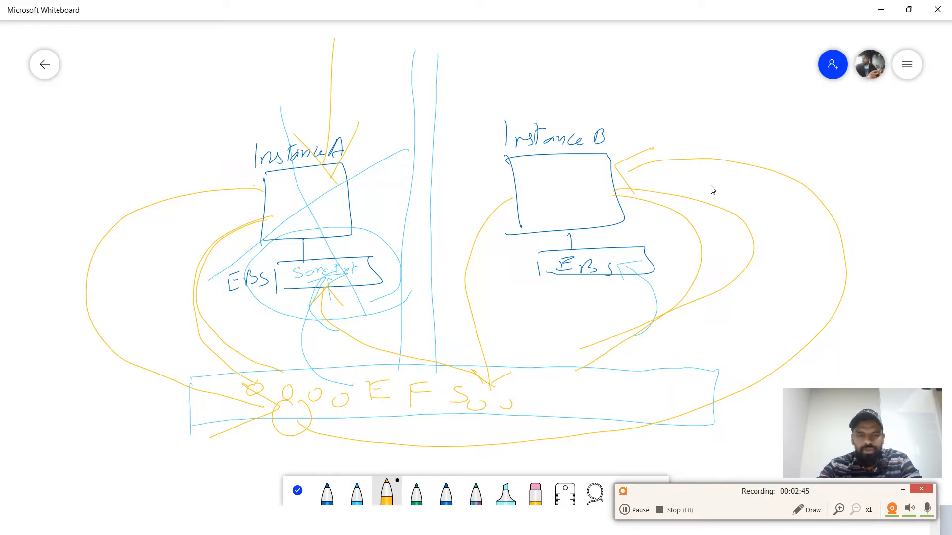
Switch to the AWS EC2 console in Chrome and refresh the instances list.
{"action": "left_click", "coordinate": [880, 10]}
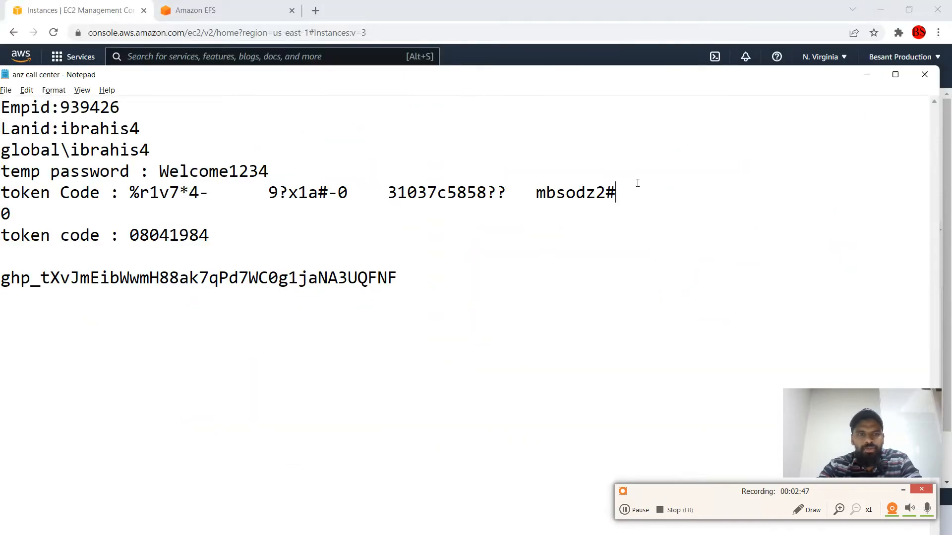
{"action": "left_click", "coordinate": [874, 75]}
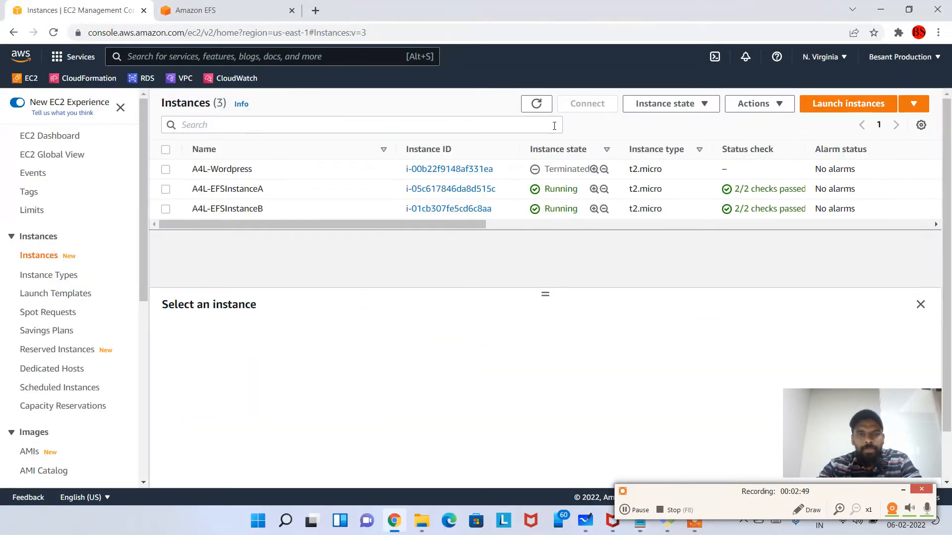
{"action": "left_click", "coordinate": [536, 104]}
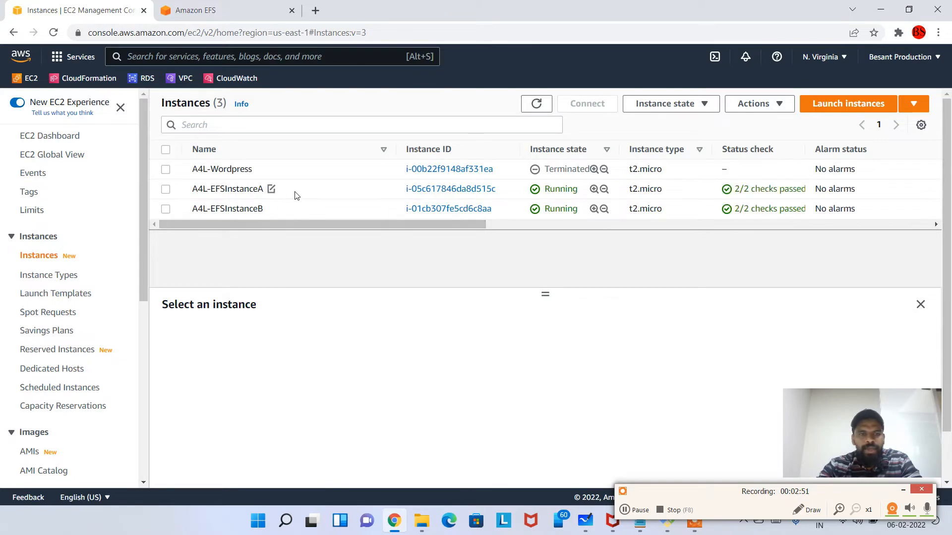
Review the A4L-EFSInstanceA and A4L-EFSInstanceB entries and look at the Amazon EFS start page.
{"action": "left_click_drag", "start_coordinate": [199, 189], "coordinate": [281, 211]}
{"action": "left_click", "coordinate": [204, 208]}
{"action": "left_click", "coordinate": [290, 246]}
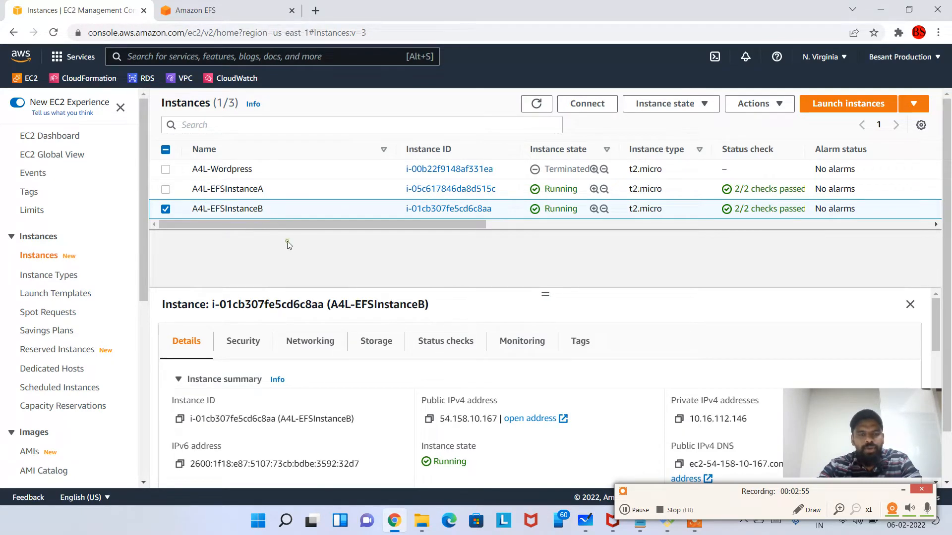
{"action": "left_click", "coordinate": [277, 13]}
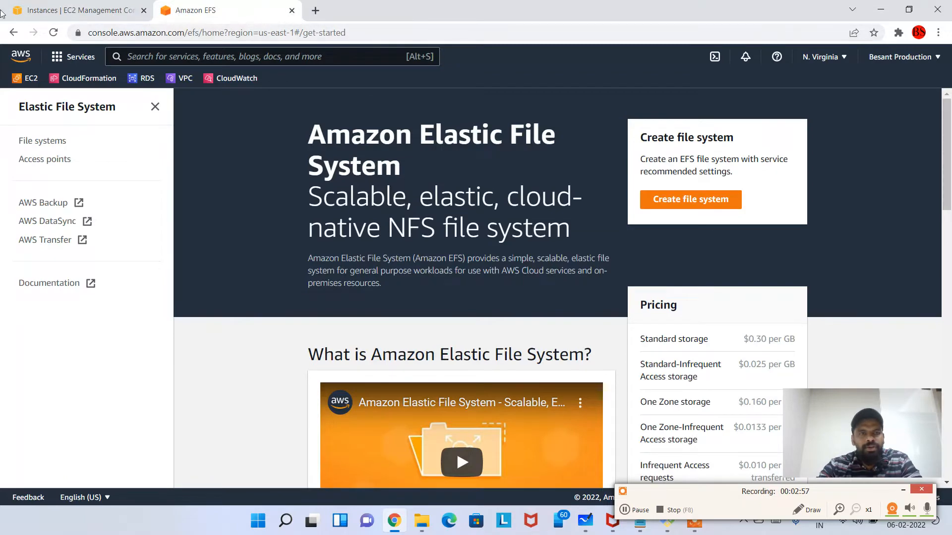
Select only A4L-EFSInstanceA in the EC2 instances list and open its connection options.
{"action": "left_click", "coordinate": [89, 10]}
{"action": "left_click", "coordinate": [220, 189]}
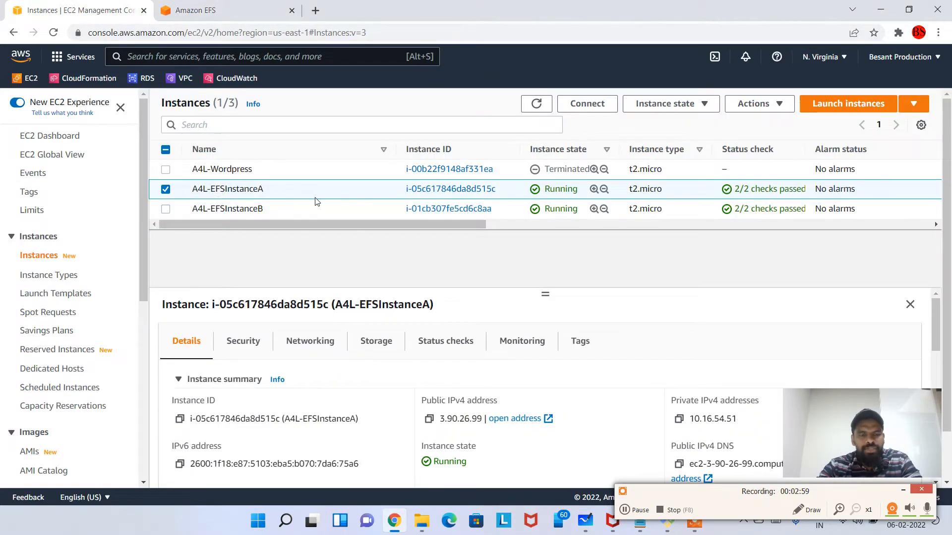
{"action": "left_click", "coordinate": [594, 103]}
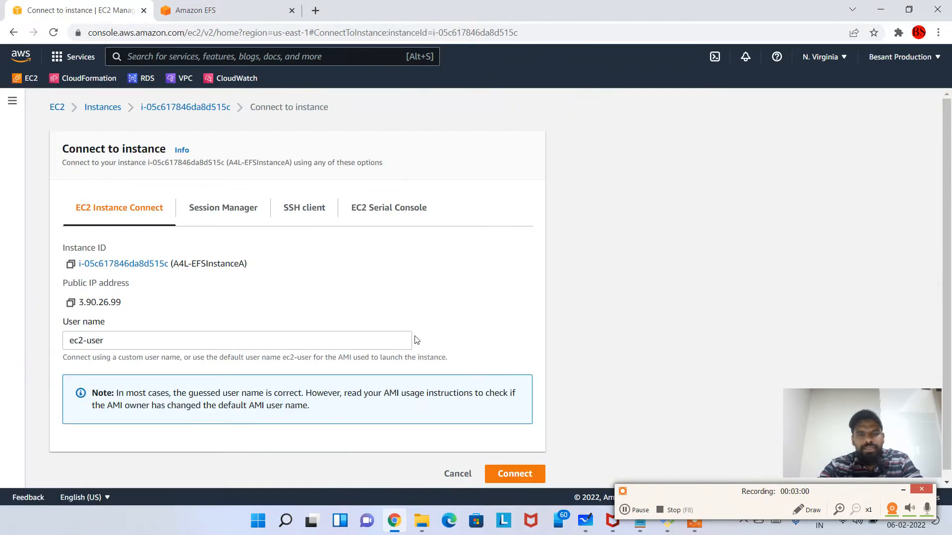
Connect to A4L-EFSInstanceA as ec2-user through EC2 Instance Connect.
{"action": "left_click", "coordinate": [515, 474]}
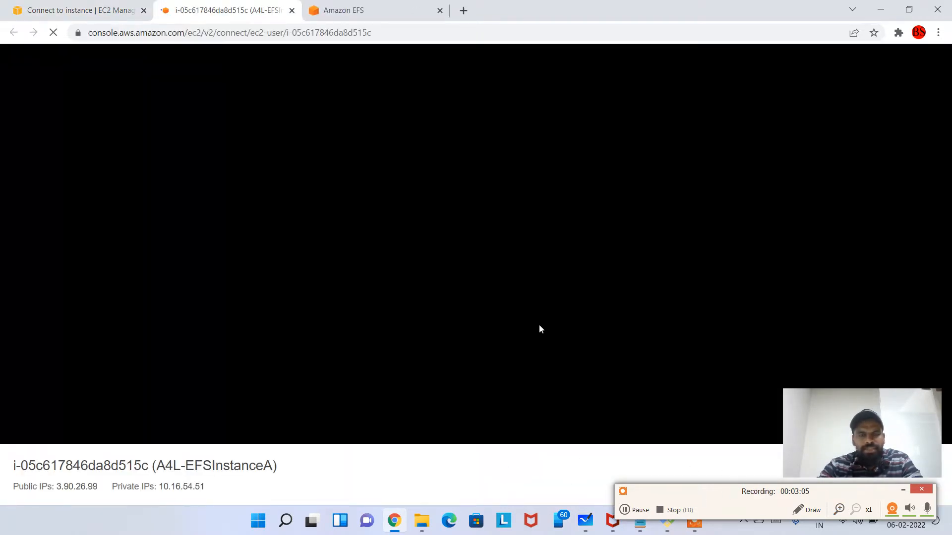
{"action": "left_click_drag", "start_coordinate": [699, 494], "coordinate": [782, 456]}
{"action": "left_click", "coordinate": [298, 223]}
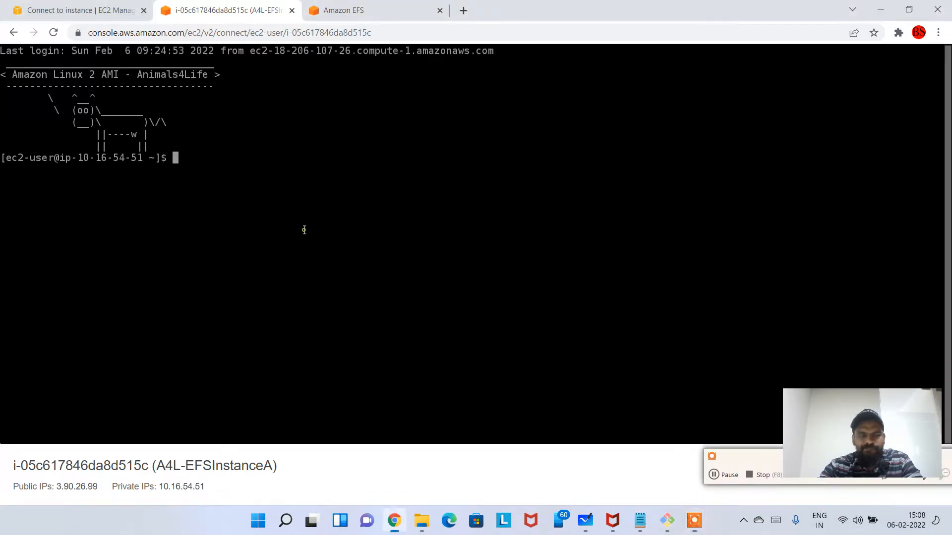
Clear the instance's terminal, list the home directory's contents with ls -l and show the mounted file systems with df -k.
{"action": "key", "text": "ctrl+l"}
{"action": "type", "text": "ls -l"}
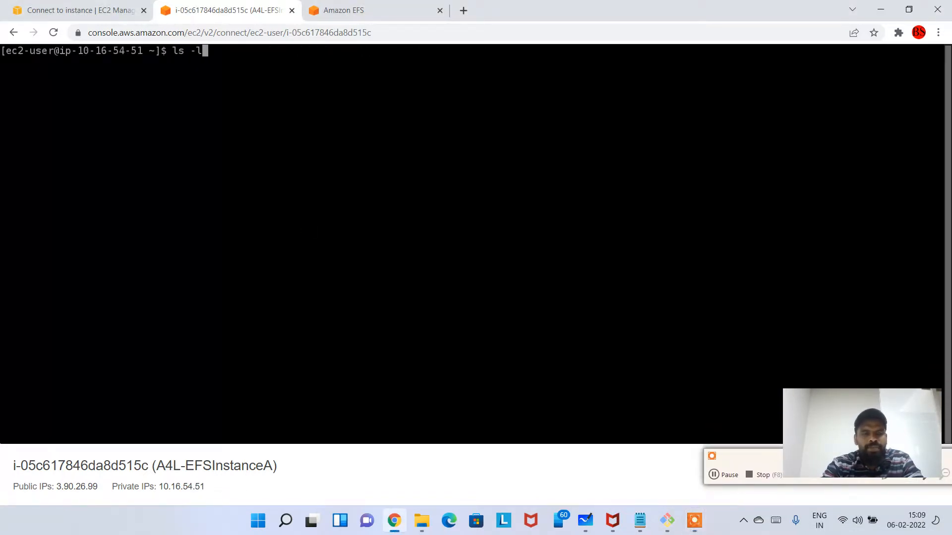
{"action": "key", "text": "Return"}
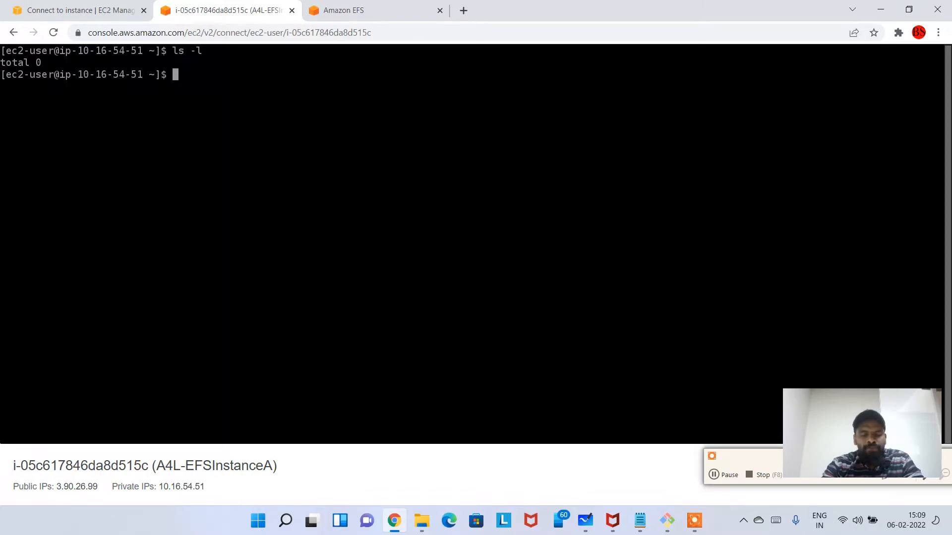
{"action": "type", "text": "df -k"}
{"action": "key", "text": "Return"}
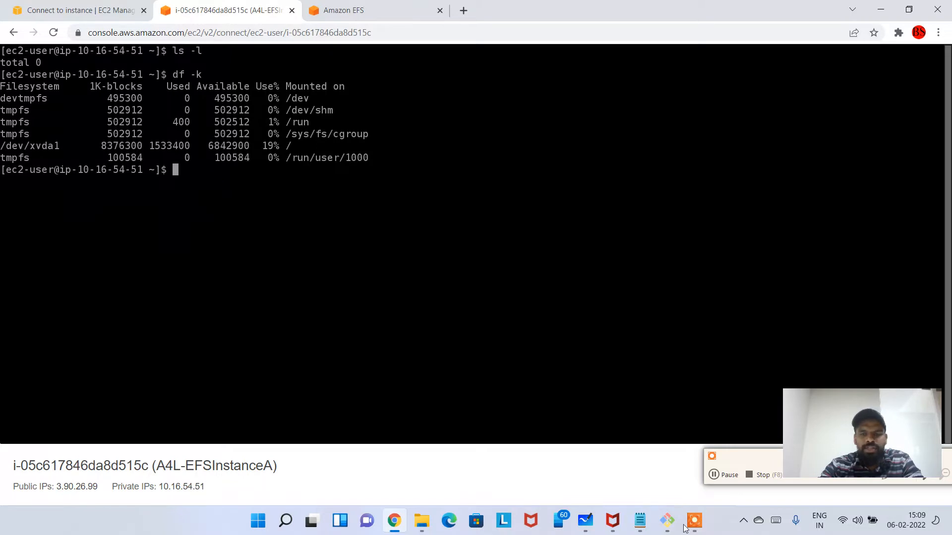
Outline the /dev/xvda1 entry in the df -k output with a red freehand box, ending the annotation again.
{"action": "mouse_move", "coordinate": [730, 451]}
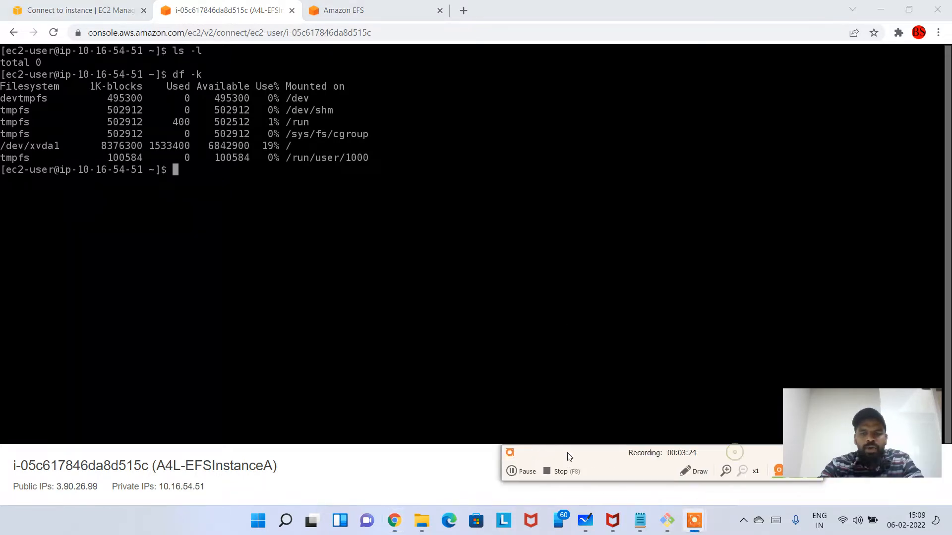
{"action": "left_click", "coordinate": [686, 470]}
{"action": "mouse_move", "coordinate": [3, 149]}
{"action": "left_mouse_down"}
{"action": "mouse_move", "coordinate": [89, 153]}
{"action": "mouse_move", "coordinate": [91, 138]}
{"action": "mouse_move", "coordinate": [1, 139]}
{"action": "left_mouse_up"}
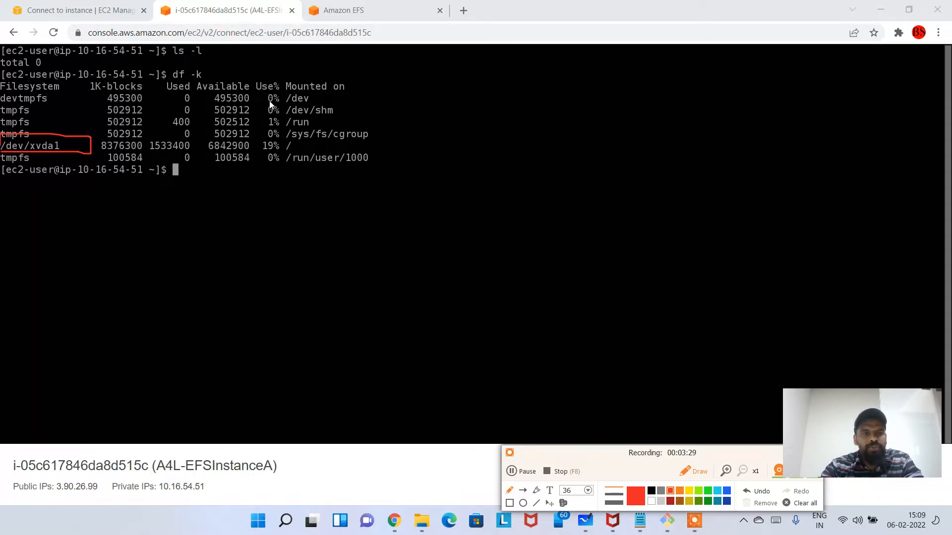
{"action": "left_click", "coordinate": [693, 475]}
Look up the root device name in A4L-EFSInstanceA's storage details and compare it with the /dev/xvda1 entry in the terminal.
{"action": "left_click", "coordinate": [79, 10]}
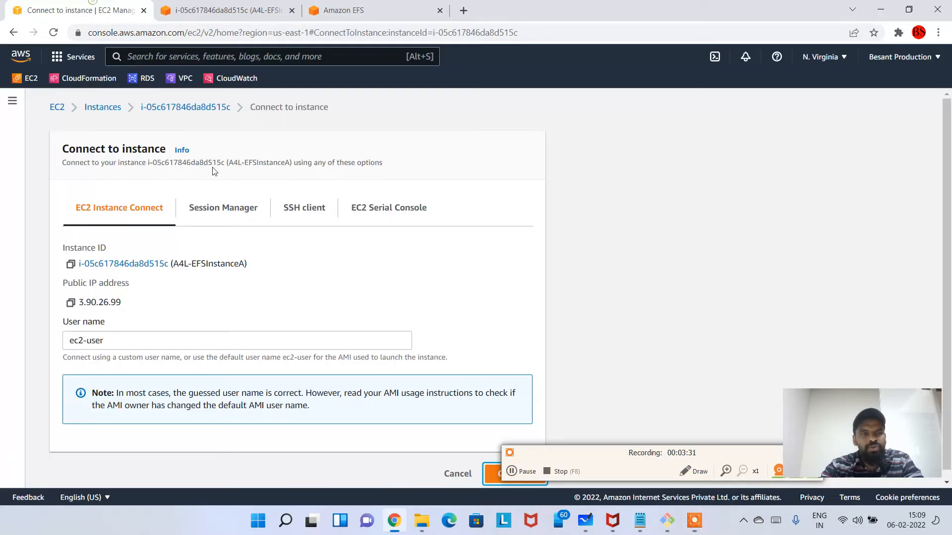
{"action": "left_click", "coordinate": [185, 113]}
{"action": "scroll", "coordinate": [342, 248], "scroll_direction": "down", "scroll_amount": 5}
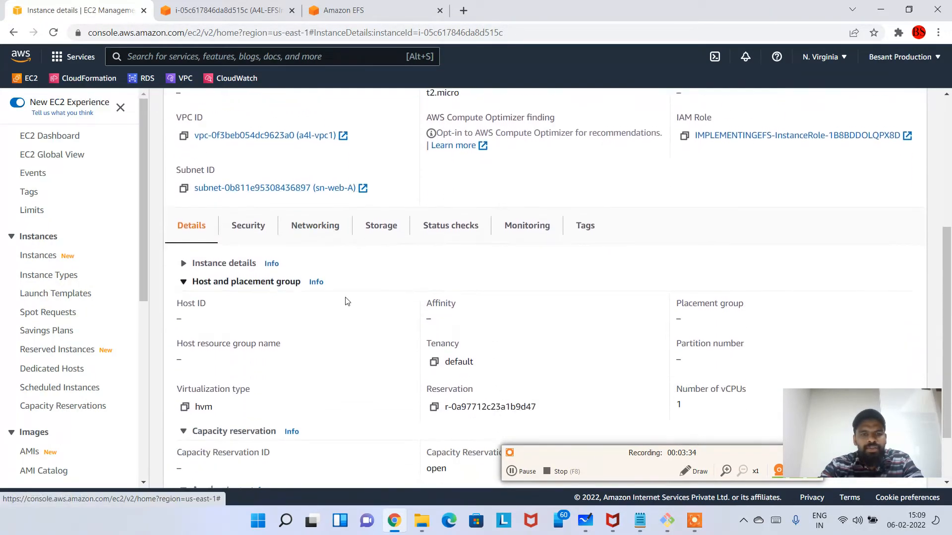
{"action": "left_click", "coordinate": [373, 226]}
{"action": "scroll", "coordinate": [232, 252], "scroll_direction": "down", "scroll_amount": 2}
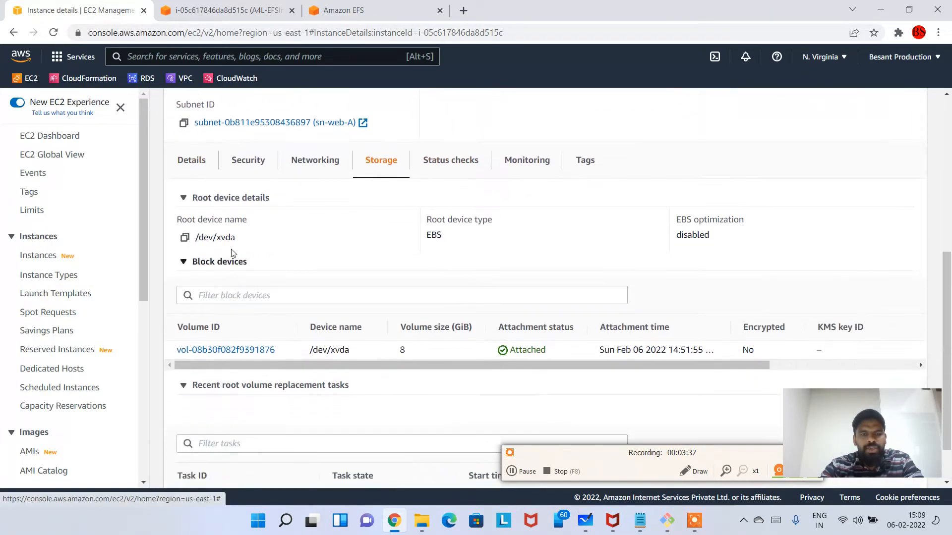
{"action": "left_click_drag", "start_coordinate": [176, 221], "coordinate": [195, 238]}
{"action": "left_click", "coordinate": [244, 248]}
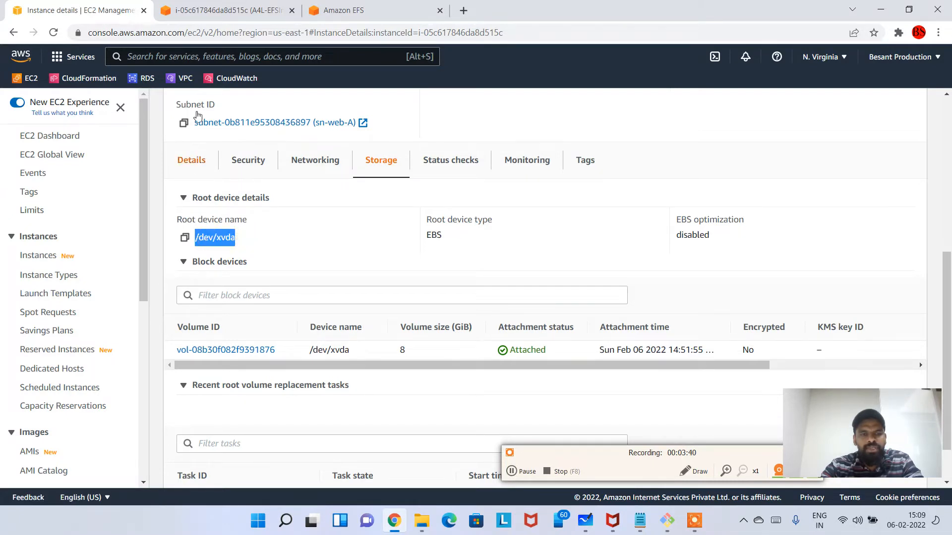
{"action": "left_click", "coordinate": [198, 10]}
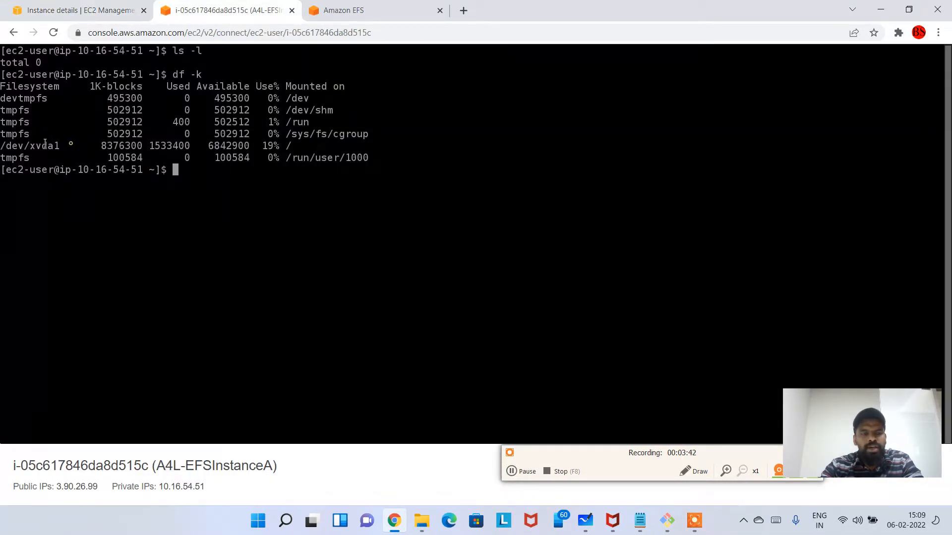
{"action": "left_click_drag", "start_coordinate": [2, 145], "coordinate": [71, 144]}
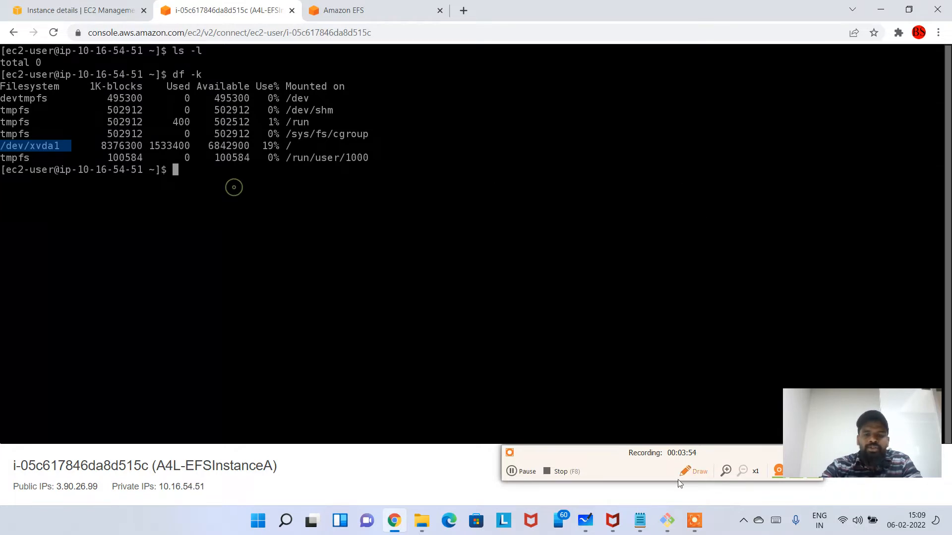
Switch to the lesson_commands file in Notepad and read through the instructions for creating the EFS and setting up Instance A.
{"action": "mouse_move", "coordinate": [639, 521]}
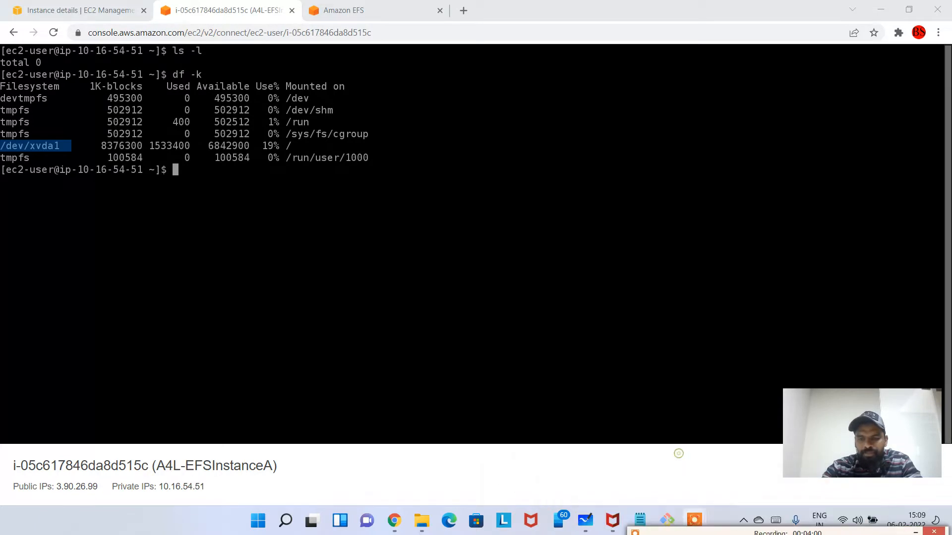
{"action": "left_click", "coordinate": [690, 414]}
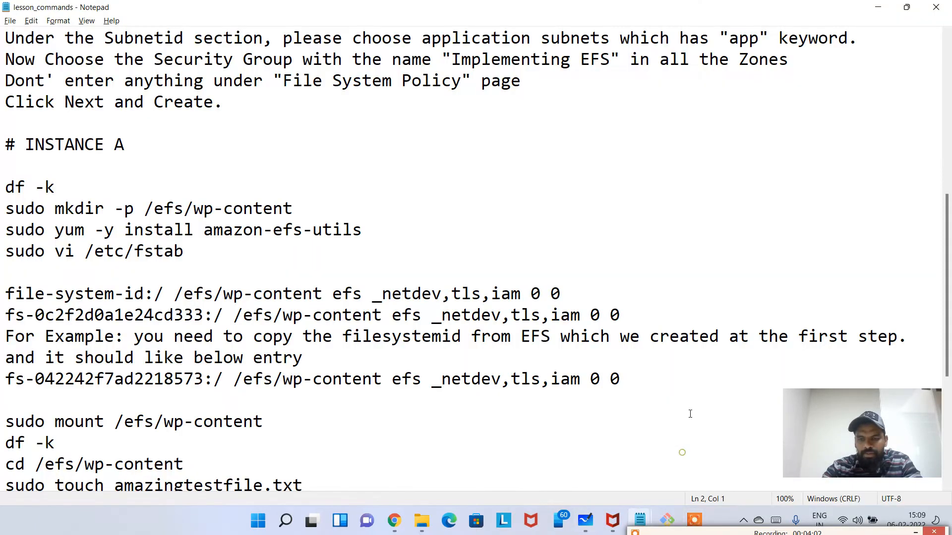
{"action": "scroll", "coordinate": [329, 157], "scroll_direction": "up", "scroll_amount": 6}
{"action": "left_click", "coordinate": [281, 107]}
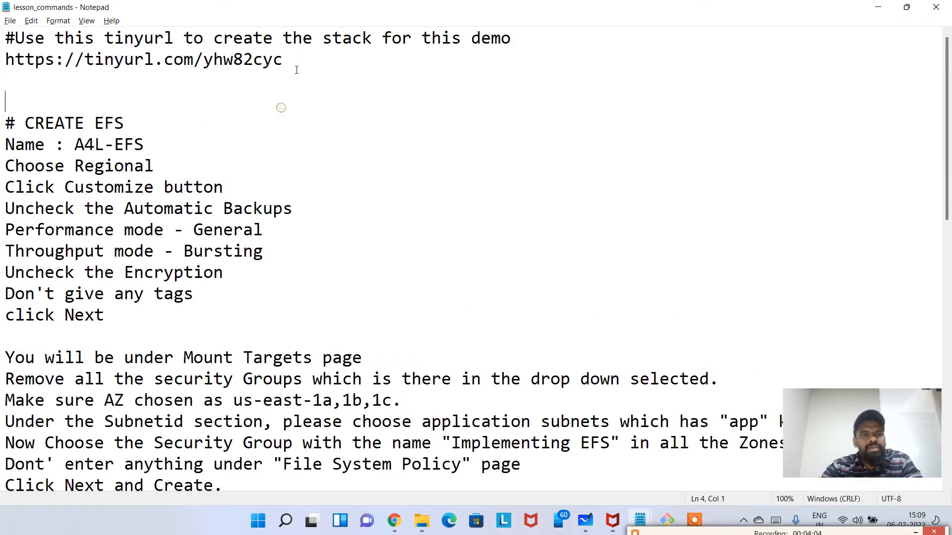
{"action": "scroll", "coordinate": [243, 159], "scroll_direction": "down", "scroll_amount": 1}
{"action": "scroll", "coordinate": [200, 121], "scroll_direction": "up", "scroll_amount": 1}
{"action": "scroll", "coordinate": [263, 223], "scroll_direction": "down", "scroll_amount": 1}
{"action": "scroll", "coordinate": [262, 198], "scroll_direction": "down", "scroll_amount": 2}
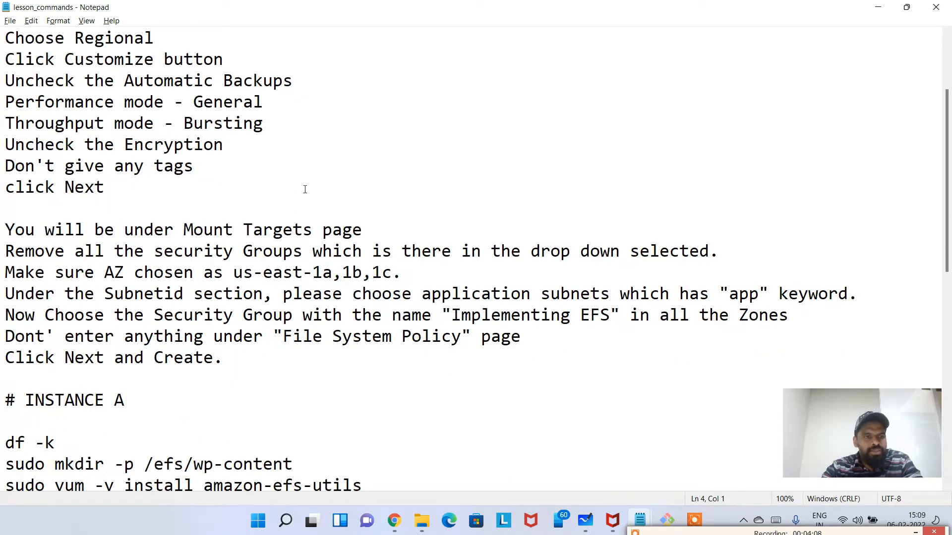
{"action": "scroll", "coordinate": [304, 262], "scroll_direction": "down", "scroll_amount": 2}
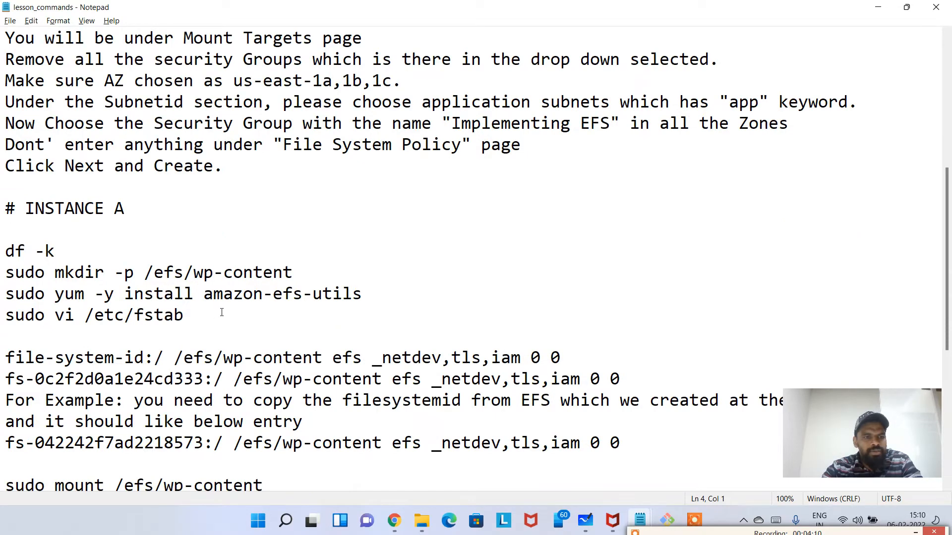
{"action": "scroll", "coordinate": [221, 313], "scroll_direction": "up", "scroll_amount": 5}
{"action": "left_click", "coordinate": [161, 164]}
{"action": "triple_click", "coordinate": [151, 144]}
{"action": "left_click", "coordinate": [272, 203]}
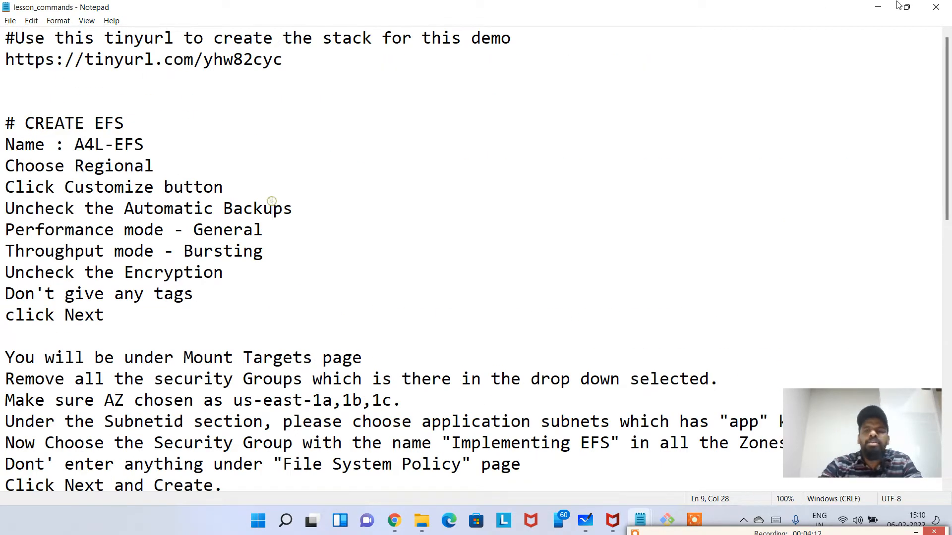
{"action": "left_click", "coordinate": [884, 12]}
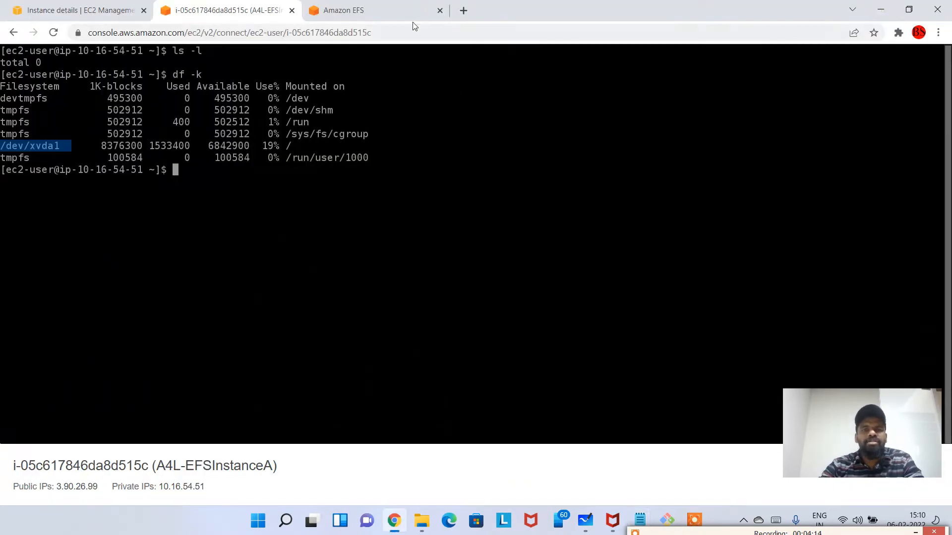
Search the AWS services for efs from the EC2 console and add EFS to the favorites bar.
{"action": "left_click", "coordinate": [396, 9]}
{"action": "left_click", "coordinate": [233, 13]}
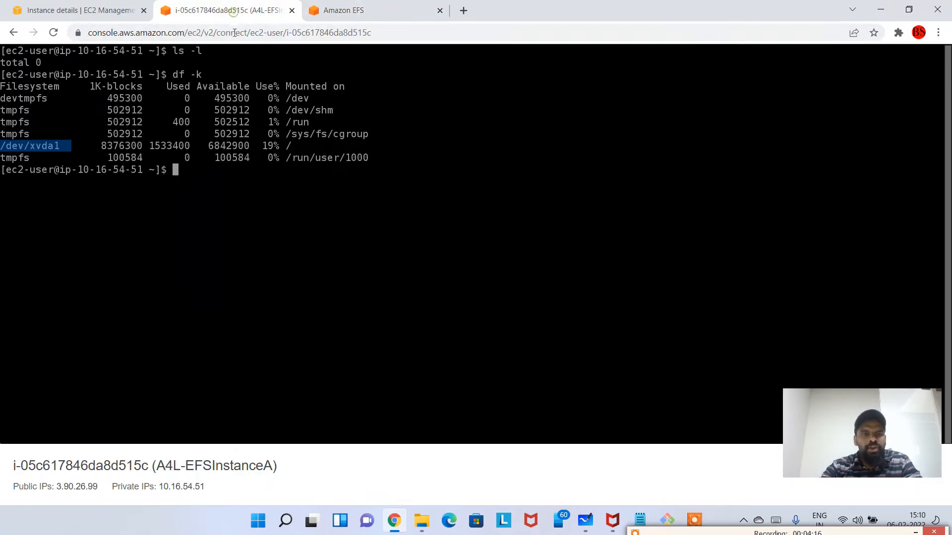
{"action": "left_click", "coordinate": [53, 7]}
{"action": "left_click", "coordinate": [240, 58]}
{"action": "type", "text": "efs"}
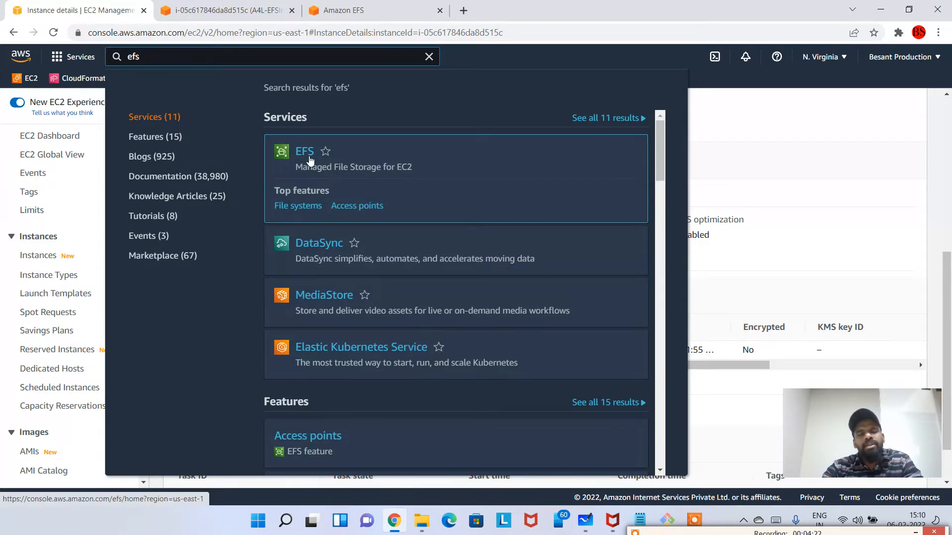
{"action": "left_click", "coordinate": [325, 151]}
{"action": "left_click", "coordinate": [775, 150]}
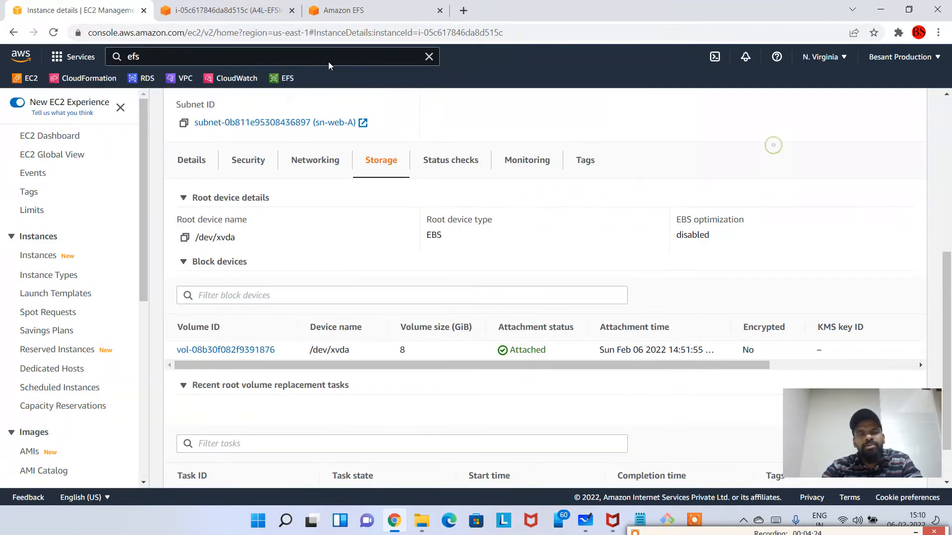
Start creating an EFS file system and name it A4L-EFS, copying the name from the lesson_commands notes.
{"action": "left_click", "coordinate": [343, 9]}
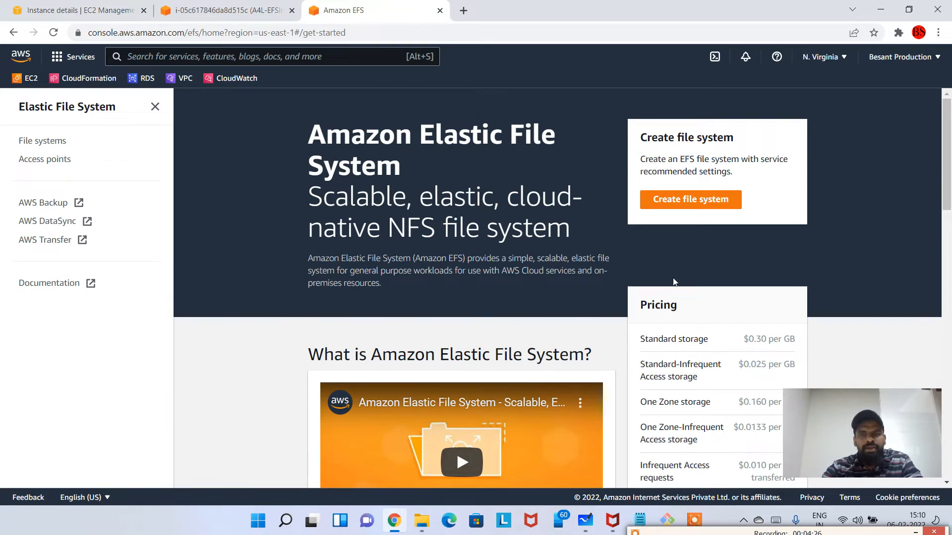
{"action": "left_click", "coordinate": [671, 206]}
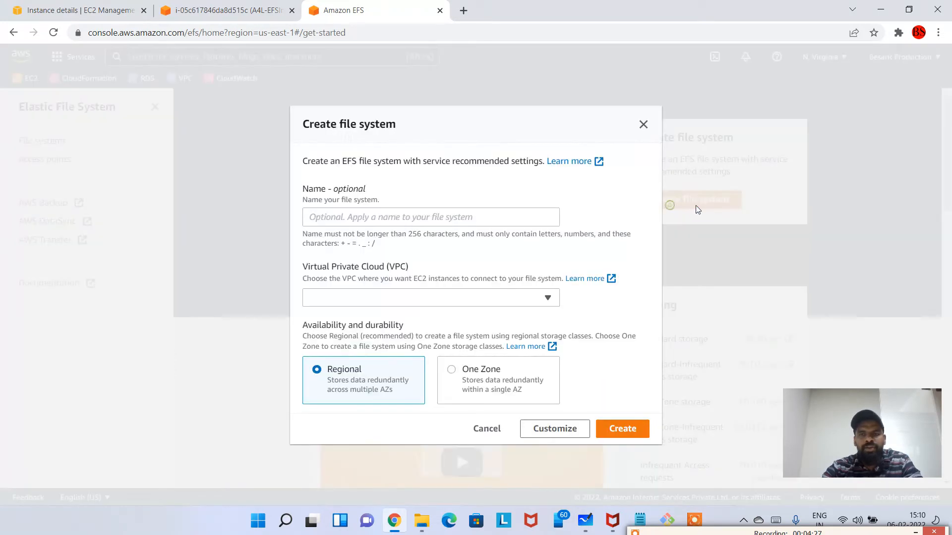
{"action": "left_click", "coordinate": [395, 214]}
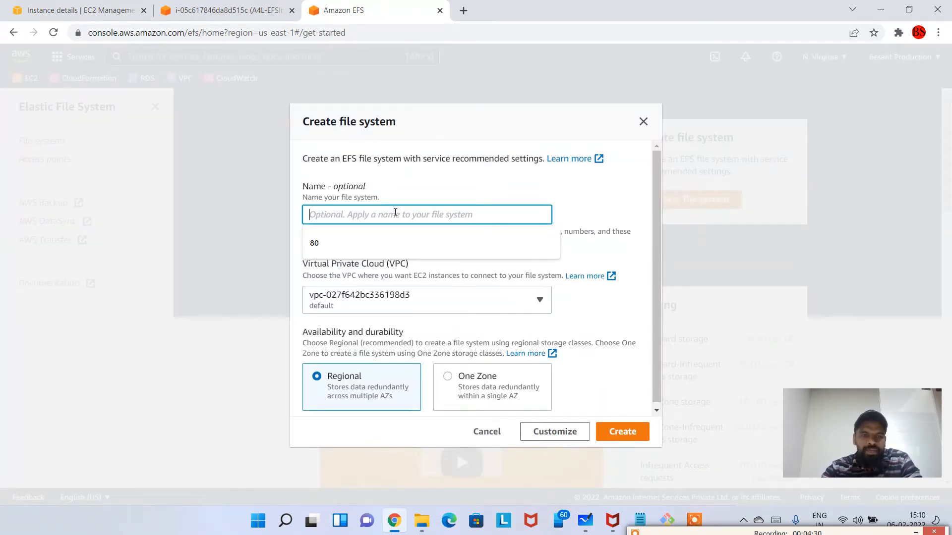
{"action": "key", "text": "alt+Tab"}
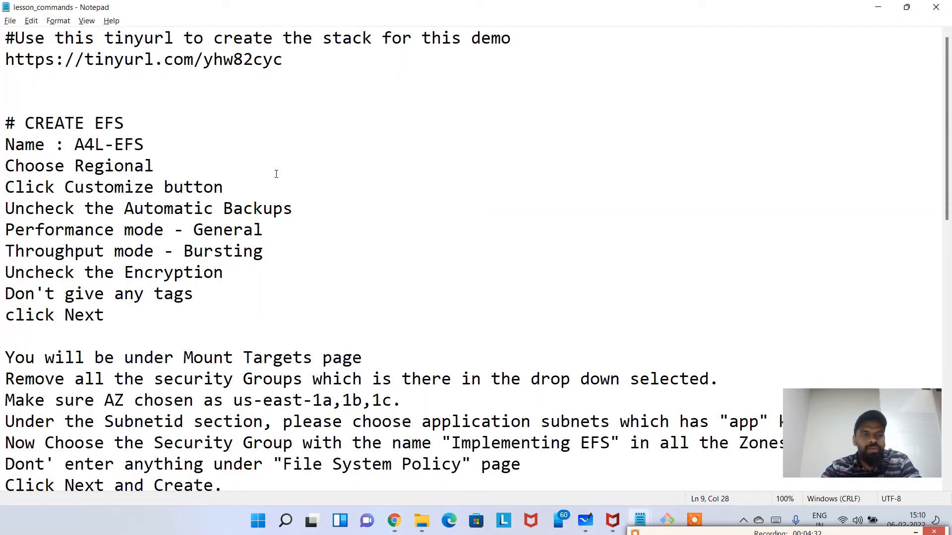
{"action": "left_click", "coordinate": [276, 173]}
{"action": "left_click_drag", "start_coordinate": [73, 145], "coordinate": [178, 149]}
{"action": "key", "text": "ctrl+c"}
{"action": "key", "text": "alt+Tab"}
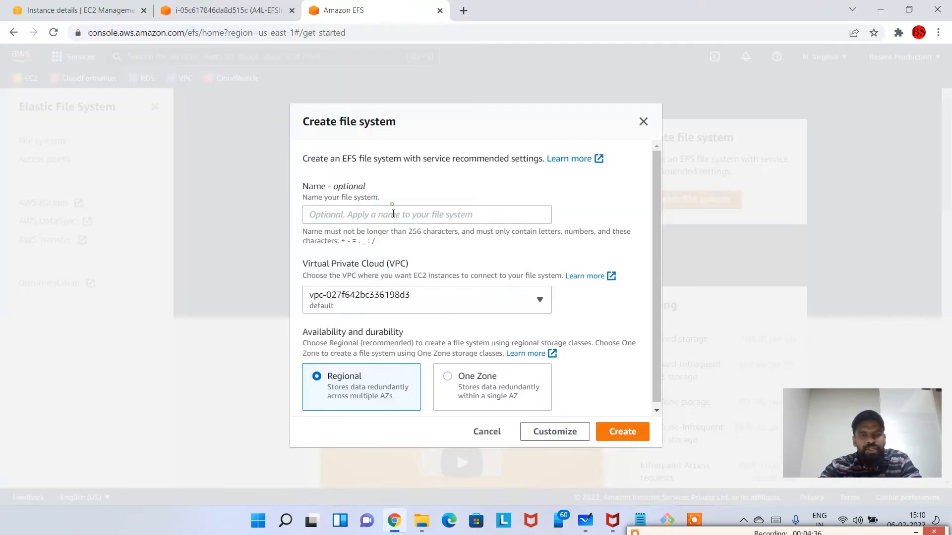
{"action": "left_click", "coordinate": [389, 212]}
{"action": "key", "text": "ctrl+v"}
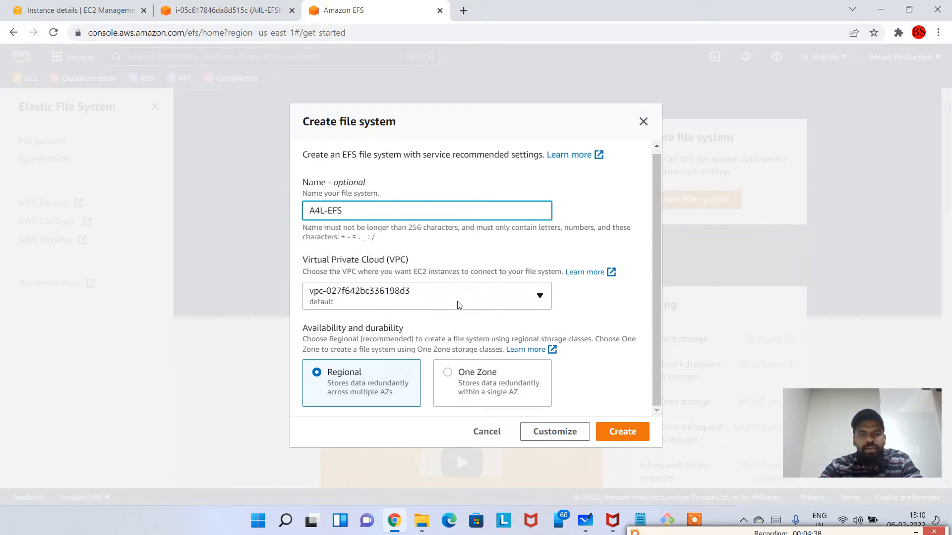
{"action": "left_click", "coordinate": [460, 303]}
{"action": "left_click", "coordinate": [474, 301]}
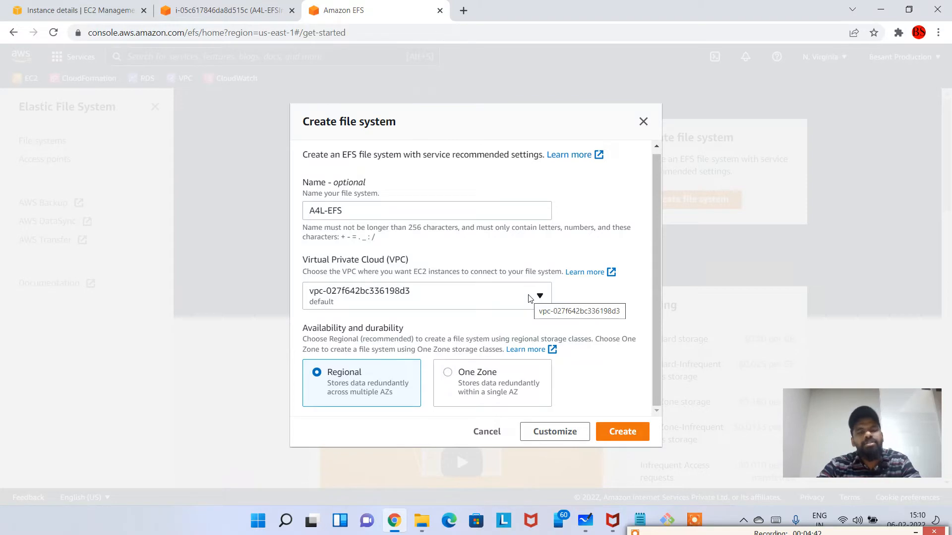
{"action": "key", "text": "alt+Tab"}
{"action": "key", "text": "alt+Tab"}
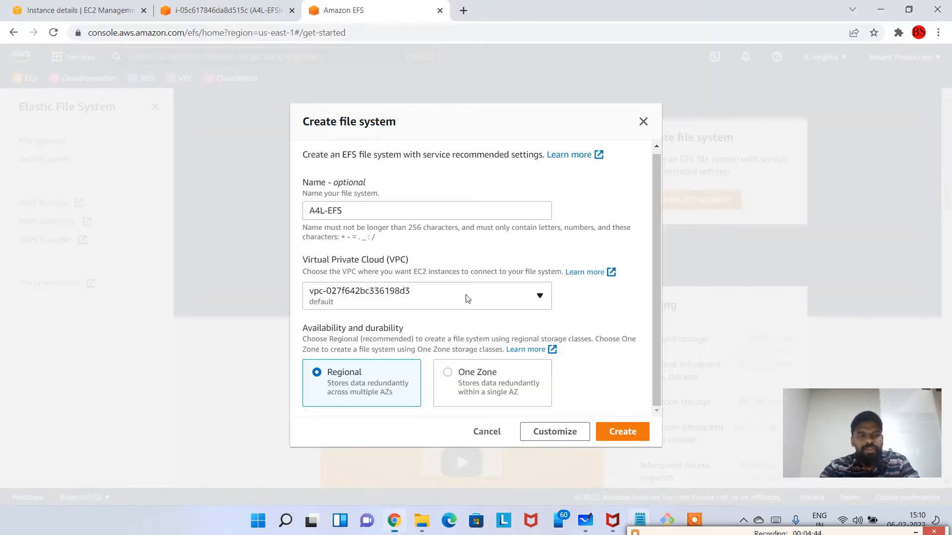
Look up the VPC IDs of A4L-EFSInstanceA and A4L-EFSInstanceB in their networking details in the EC2 console.
{"action": "left_click", "coordinate": [221, 2]}
{"action": "left_click", "coordinate": [91, 12]}
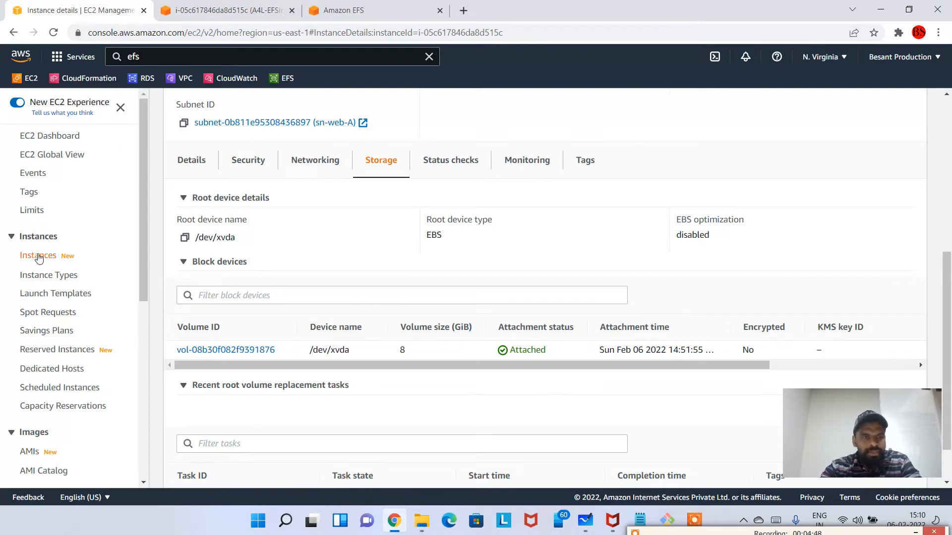
{"action": "left_click", "coordinate": [40, 255]}
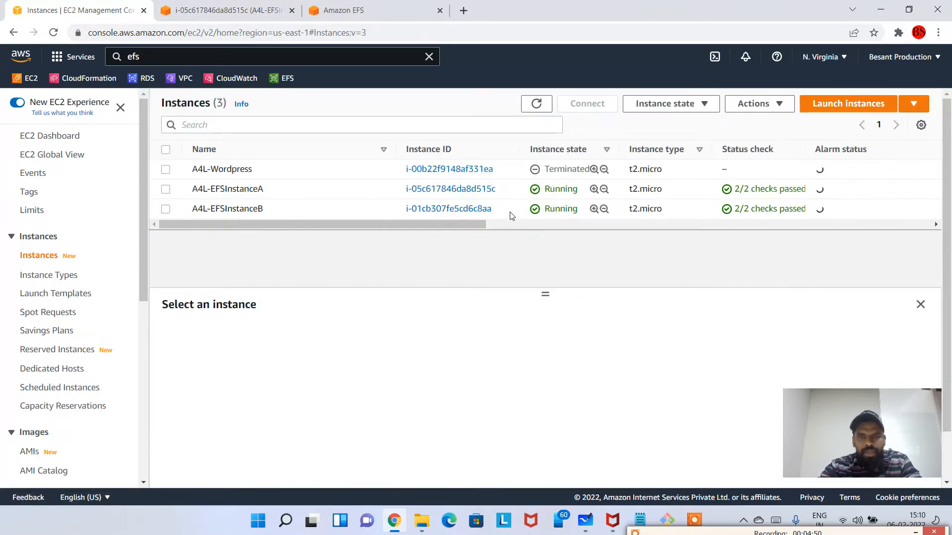
{"action": "left_click_drag", "start_coordinate": [465, 224], "coordinate": [385, 251]}
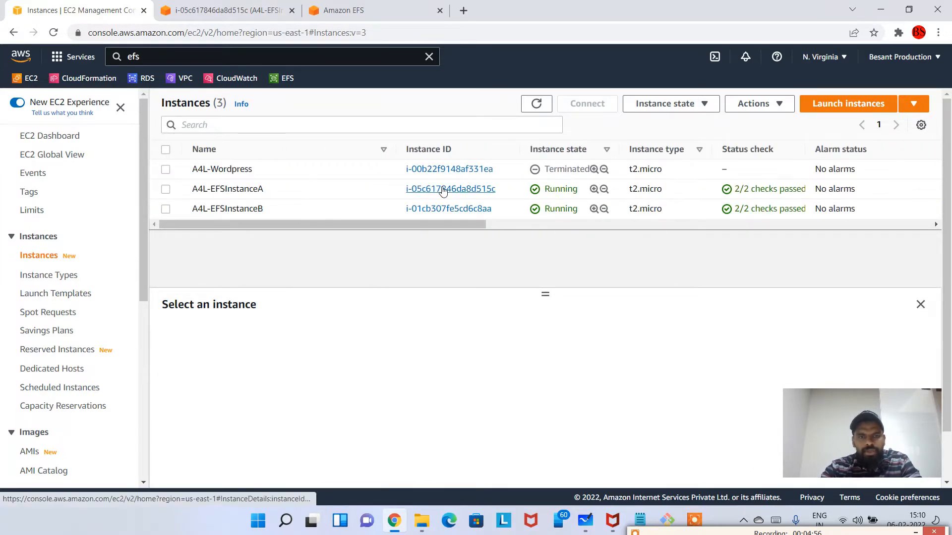
{"action": "left_click", "coordinate": [337, 190]}
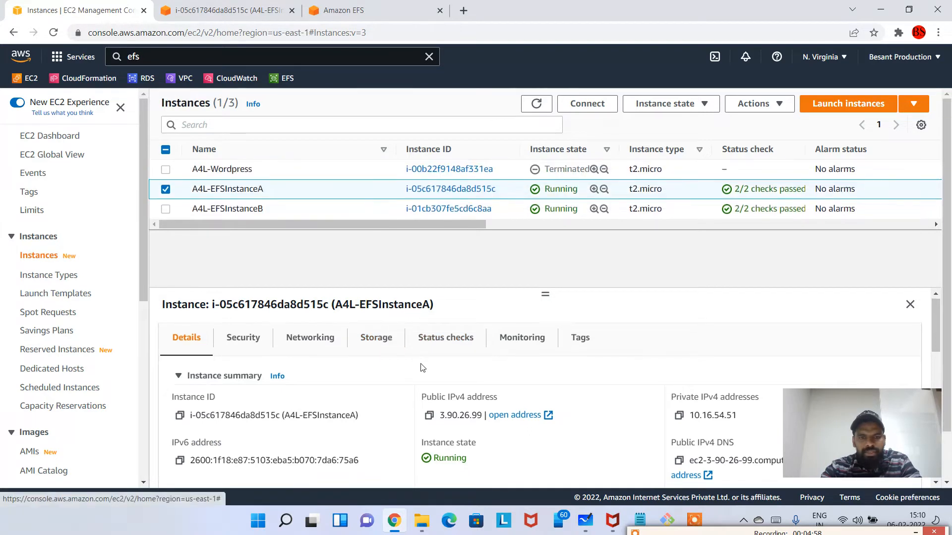
{"action": "left_click", "coordinate": [313, 341]}
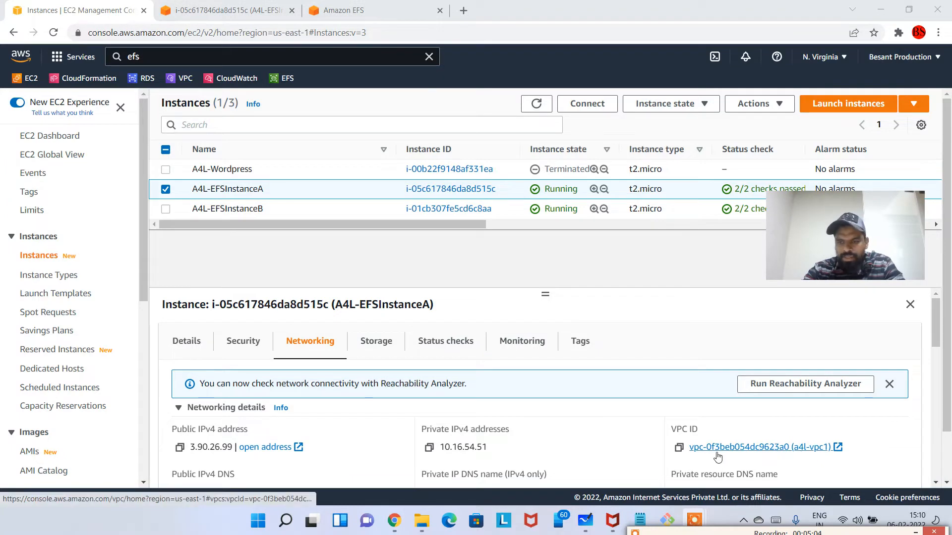
{"action": "left_click", "coordinate": [349, 208]}
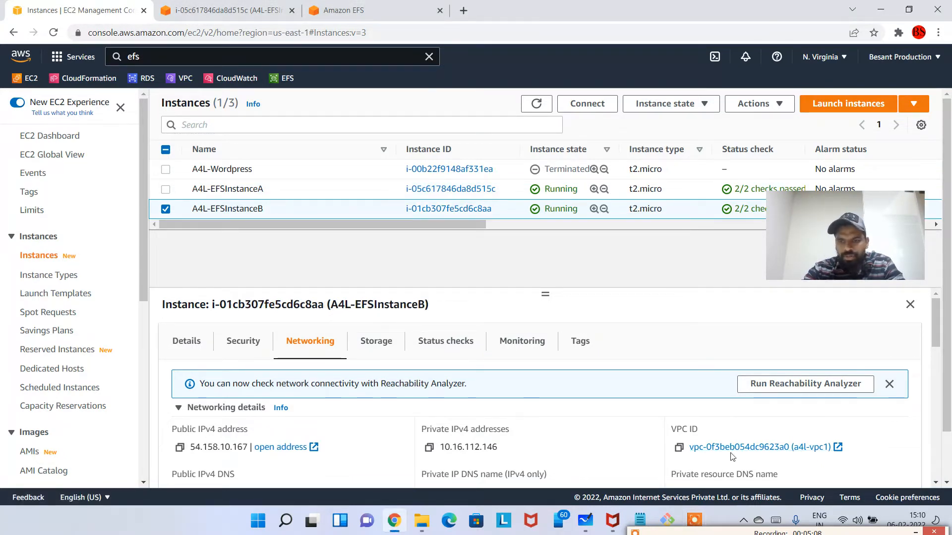
Choose the a4l-vpc1 network vpc-0f3beb054dc9623a0 with Regional availability for the new file system and open its customized settings.
{"action": "left_click", "coordinate": [386, 10]}
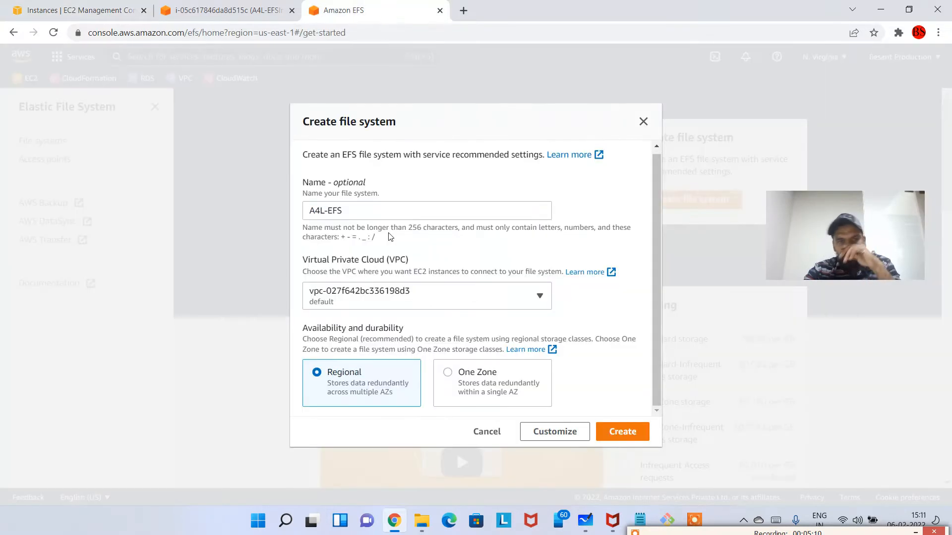
{"action": "left_click", "coordinate": [418, 299]}
{"action": "left_click", "coordinate": [410, 240]}
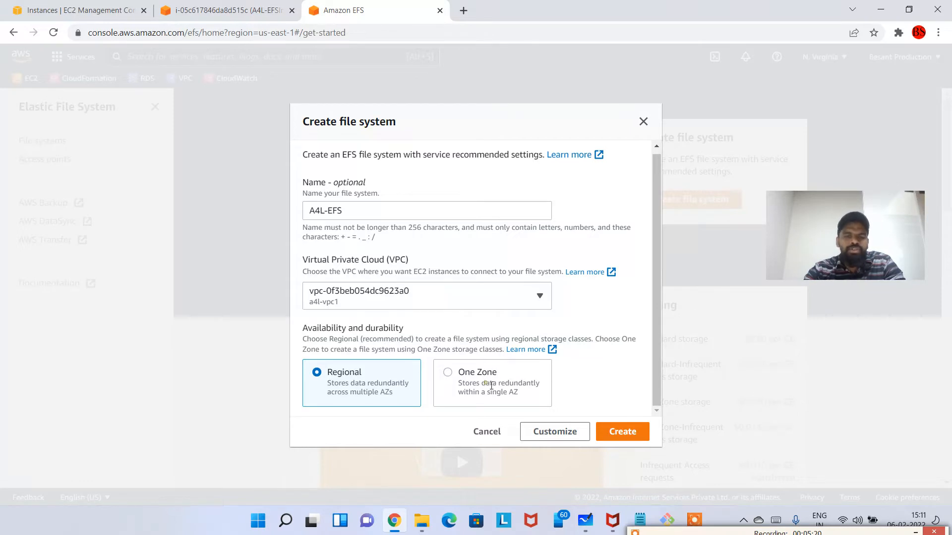
{"action": "left_click", "coordinate": [489, 379]}
{"action": "left_click", "coordinate": [354, 384]}
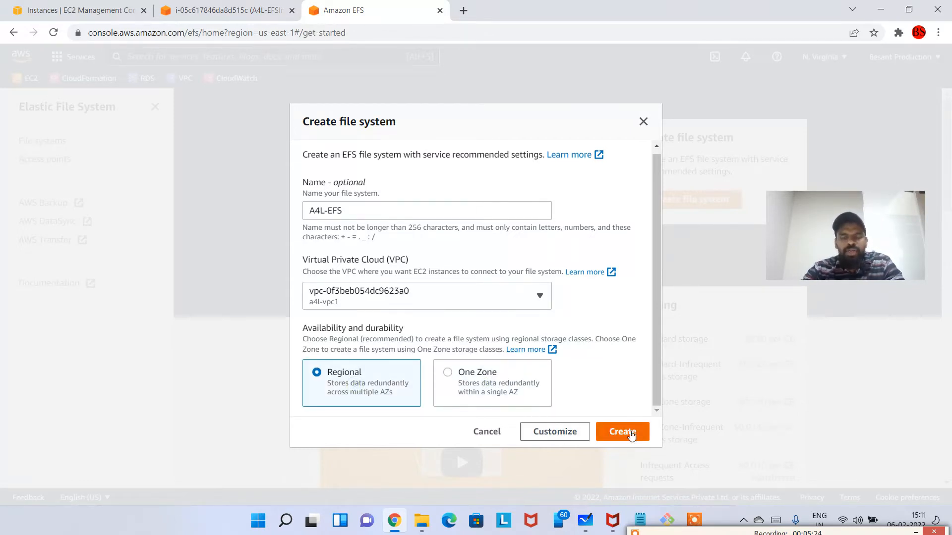
{"action": "left_click", "coordinate": [541, 438]}
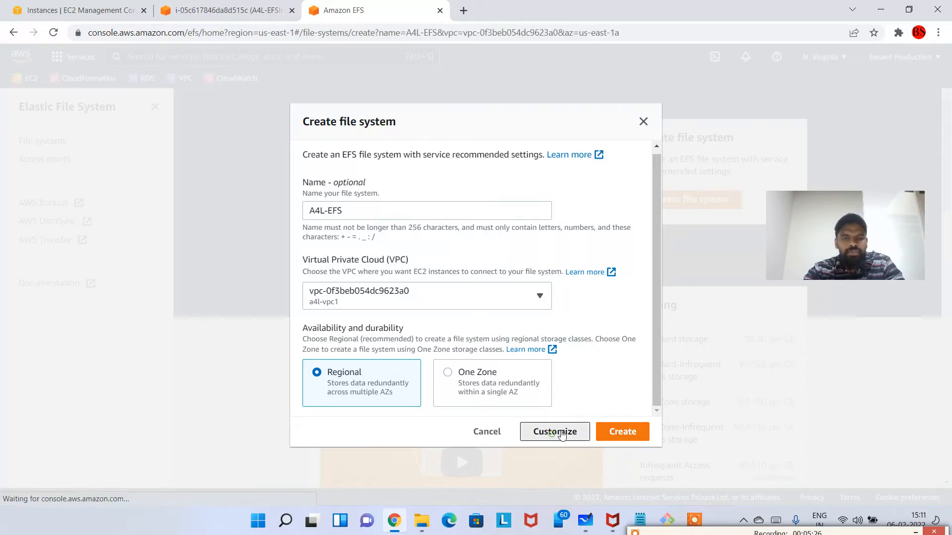
Set the file system's availability and durability to Regional and disable automatic backups.
{"action": "scroll", "coordinate": [399, 307], "scroll_direction": "down", "scroll_amount": 1}
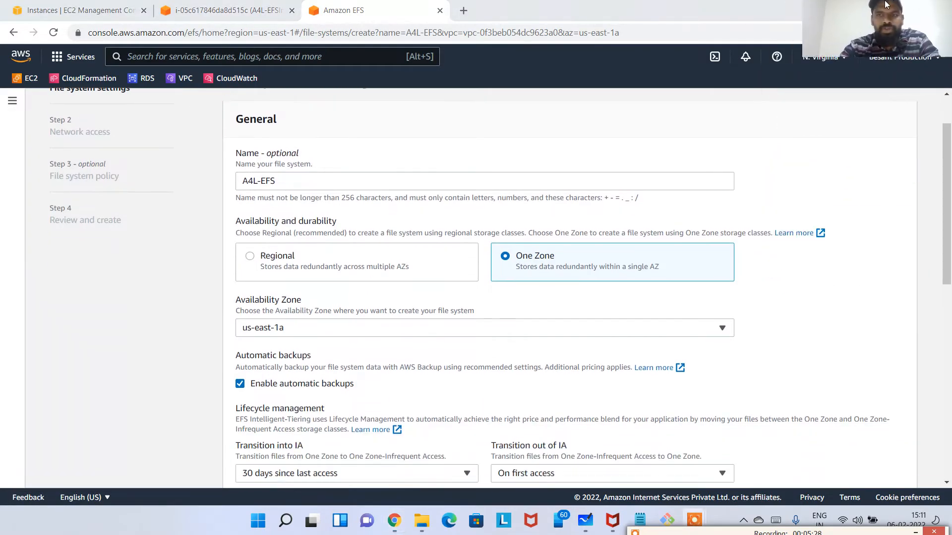
{"action": "scroll", "coordinate": [487, 233], "scroll_direction": "down", "scroll_amount": 1}
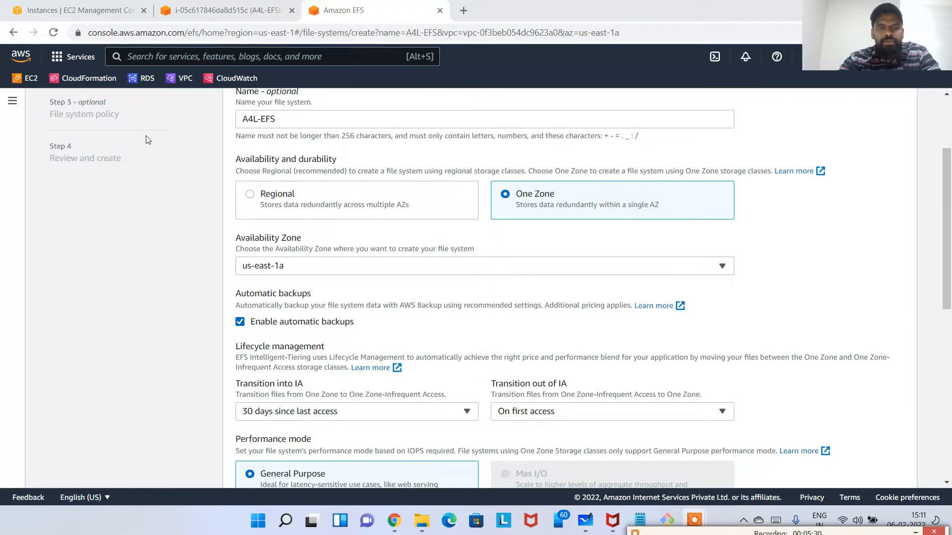
{"action": "left_click", "coordinate": [282, 214]}
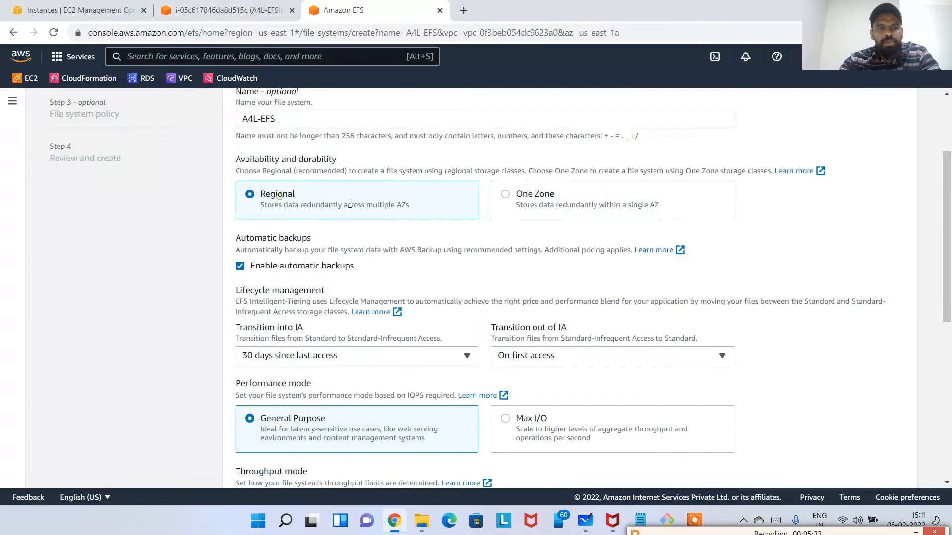
{"action": "scroll", "coordinate": [358, 292], "scroll_direction": "down", "scroll_amount": 1}
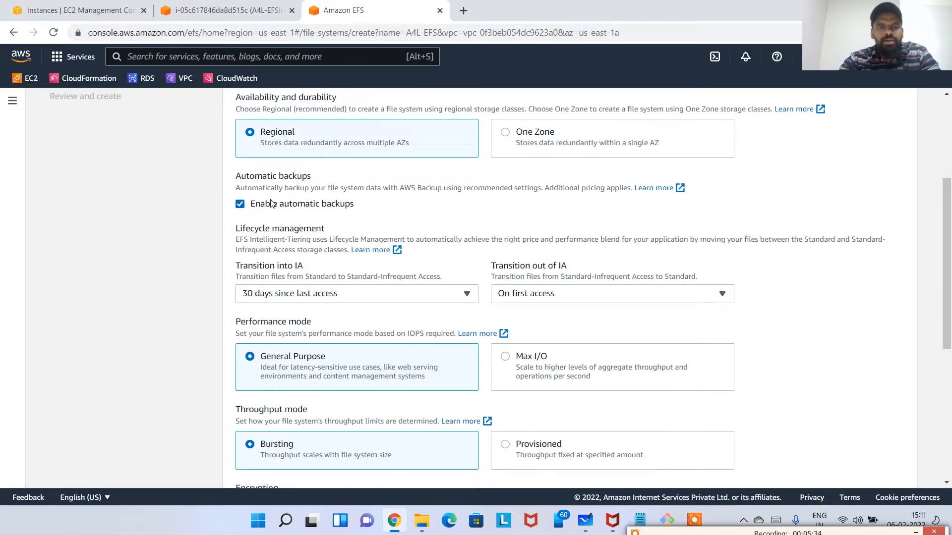
{"action": "left_click", "coordinate": [311, 205]}
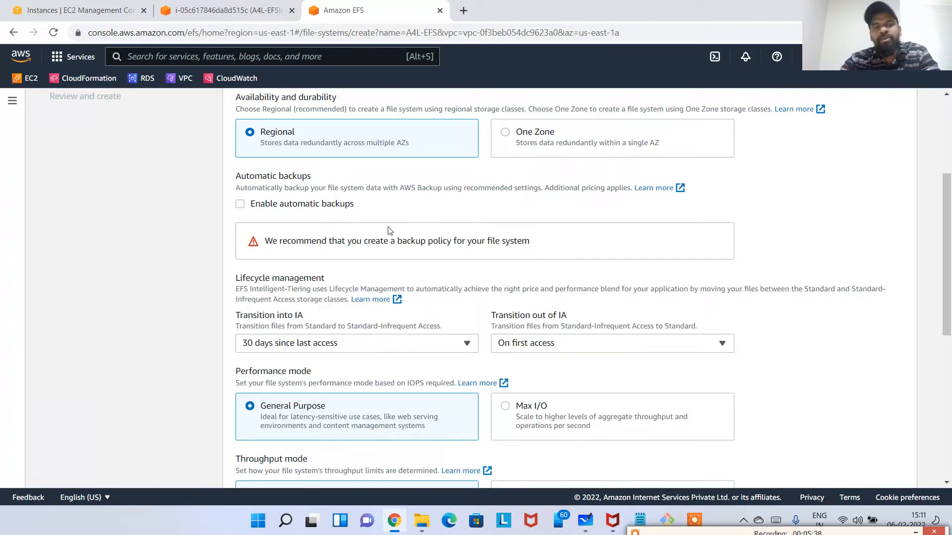
Review the Transition into IA choices and the performance and throughput modes of the file system.
{"action": "scroll", "coordinate": [417, 263], "scroll_direction": "down", "scroll_amount": 1}
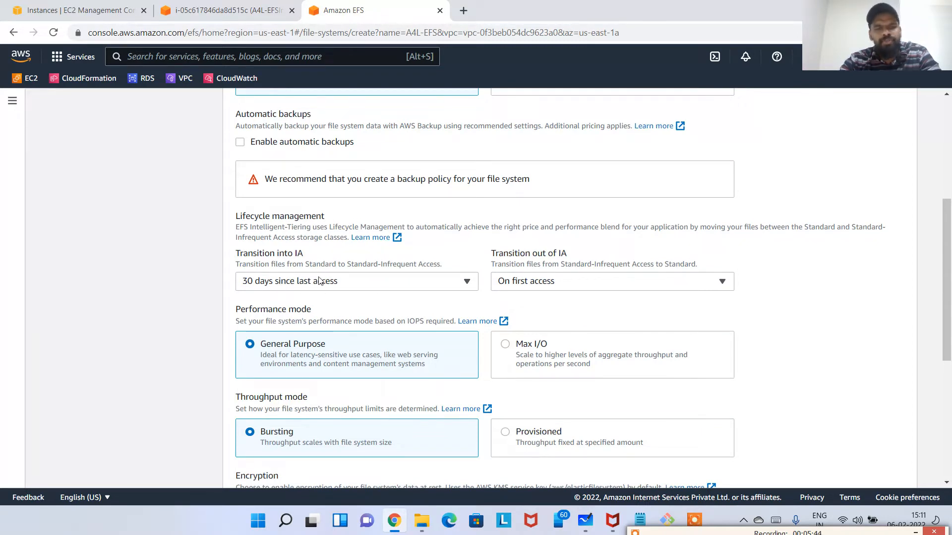
{"action": "left_click", "coordinate": [344, 286]}
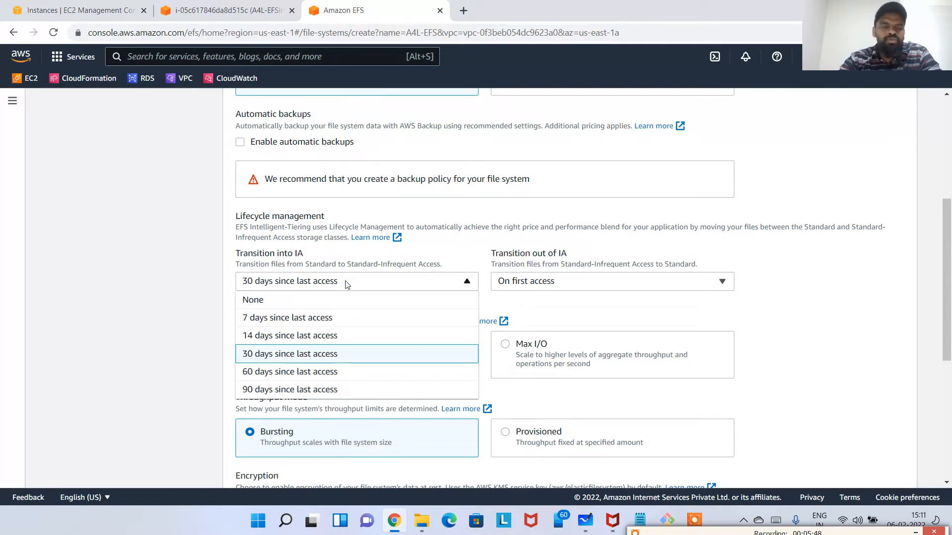
{"action": "left_click", "coordinate": [182, 303]}
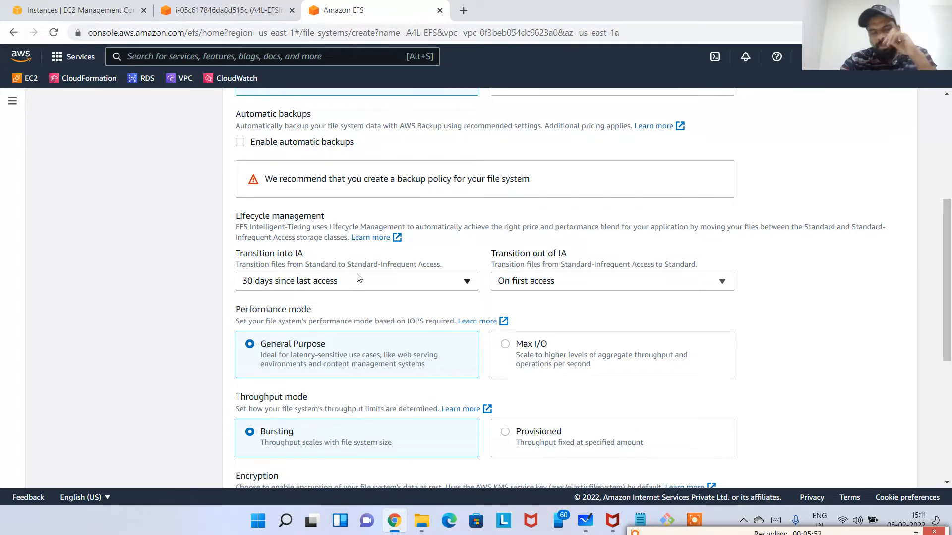
{"action": "scroll", "coordinate": [361, 281], "scroll_direction": "down", "scroll_amount": 2}
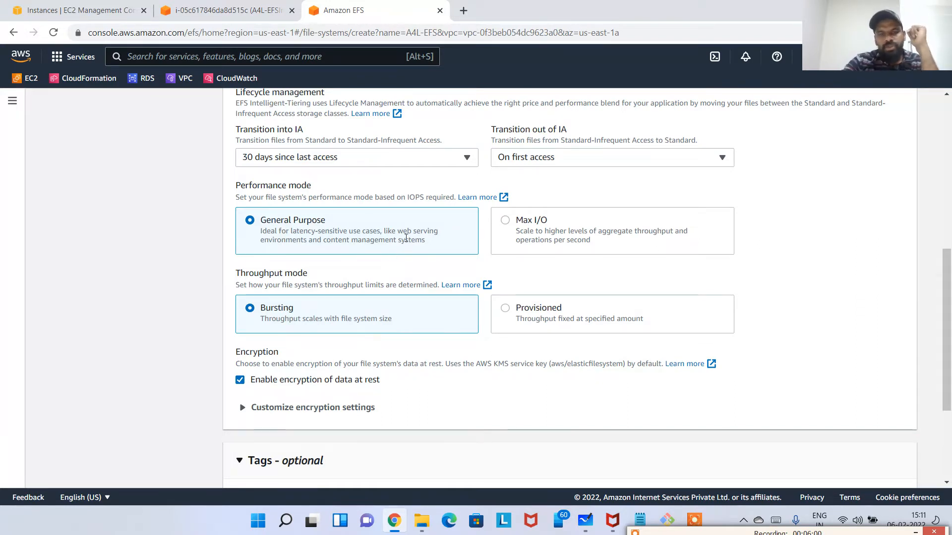
{"action": "scroll", "coordinate": [395, 309], "scroll_direction": "down", "scroll_amount": 1}
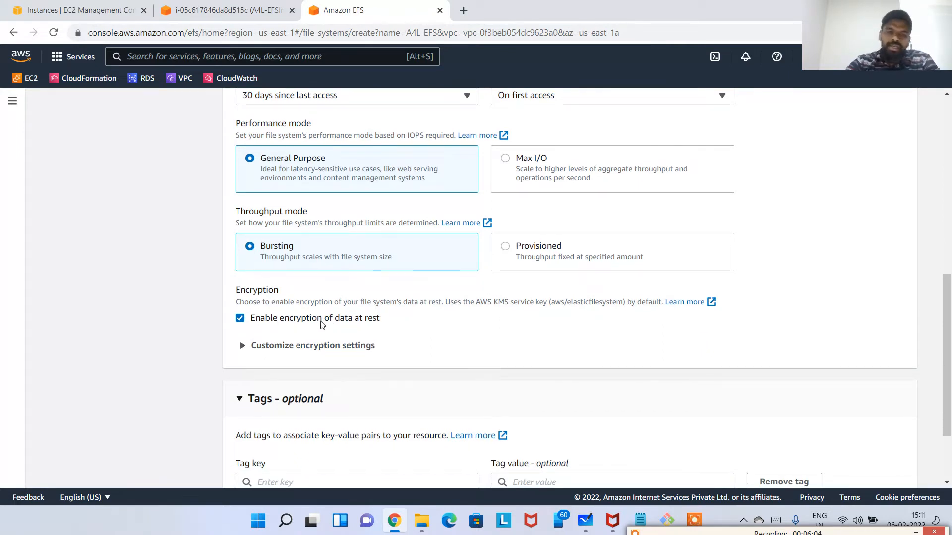
Check the available KMS keys, disable encryption of data at rest, and continue to the network access settings.
{"action": "left_click", "coordinate": [311, 346]}
{"action": "scroll", "coordinate": [347, 355], "scroll_direction": "down", "scroll_amount": 1}
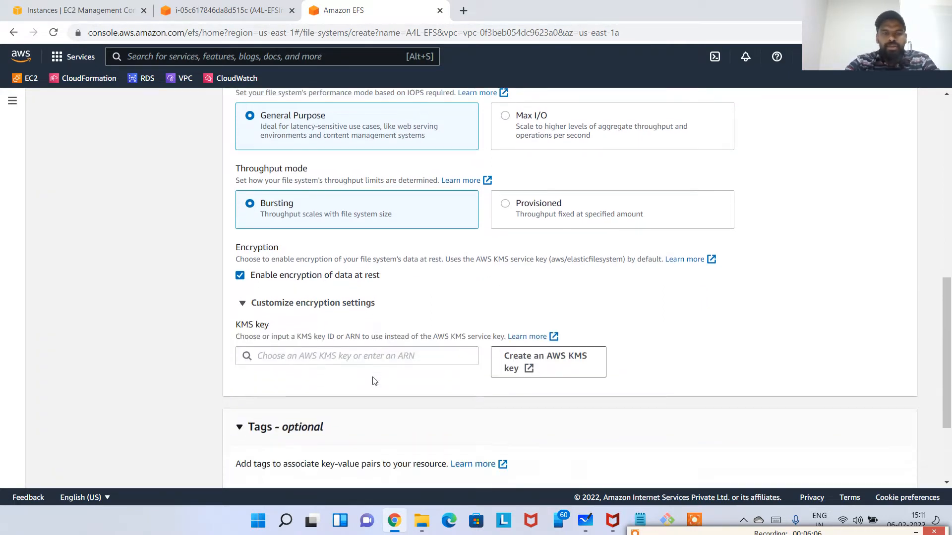
{"action": "left_click", "coordinate": [386, 339]}
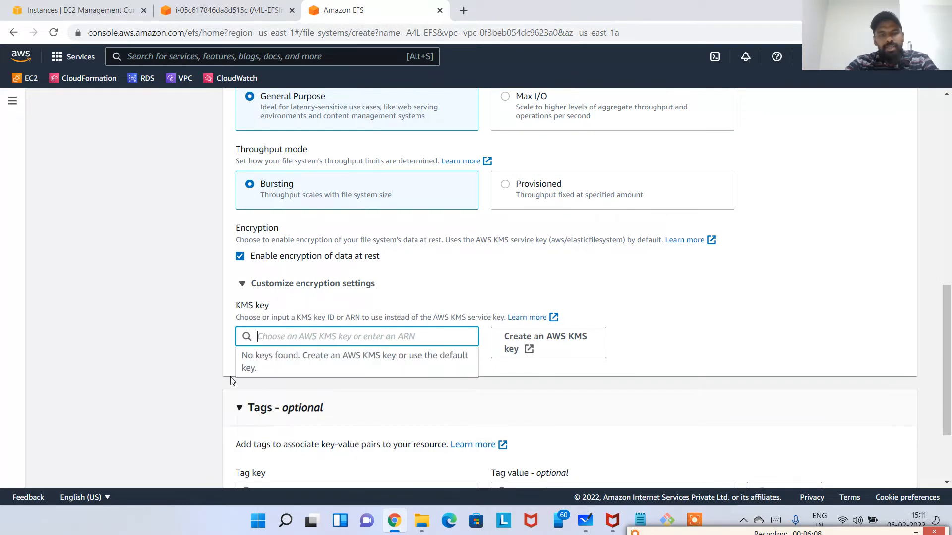
{"action": "left_click", "coordinate": [263, 257]}
{"action": "scroll", "coordinate": [383, 296], "scroll_direction": "down", "scroll_amount": 1}
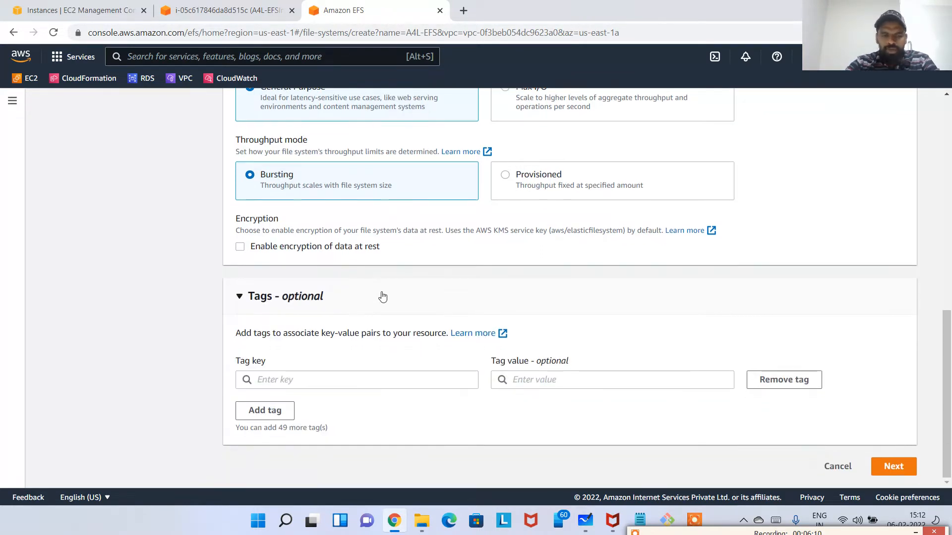
{"action": "left_click", "coordinate": [900, 470]}
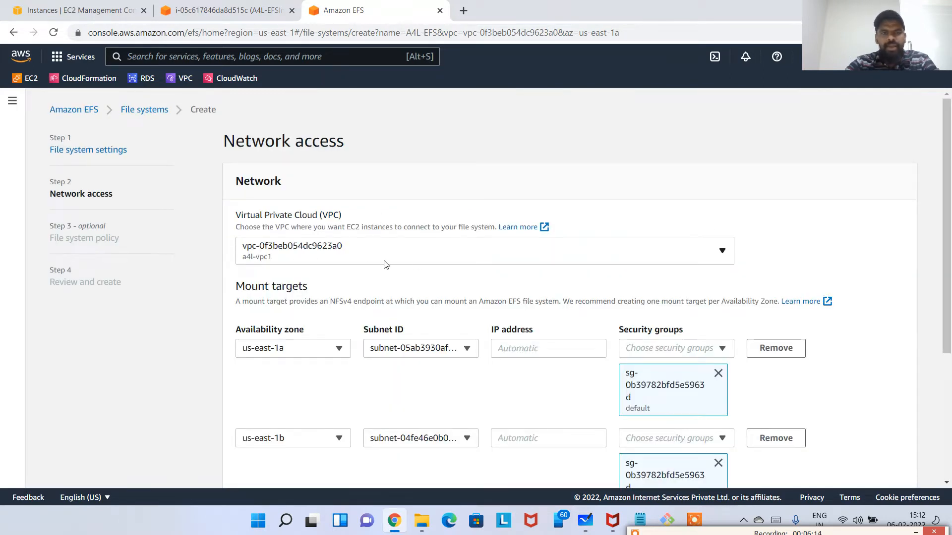
Check the VPC choices for network access and read the mount target instructions in the lesson_commands notes in Notepad.
{"action": "left_click", "coordinate": [374, 260]}
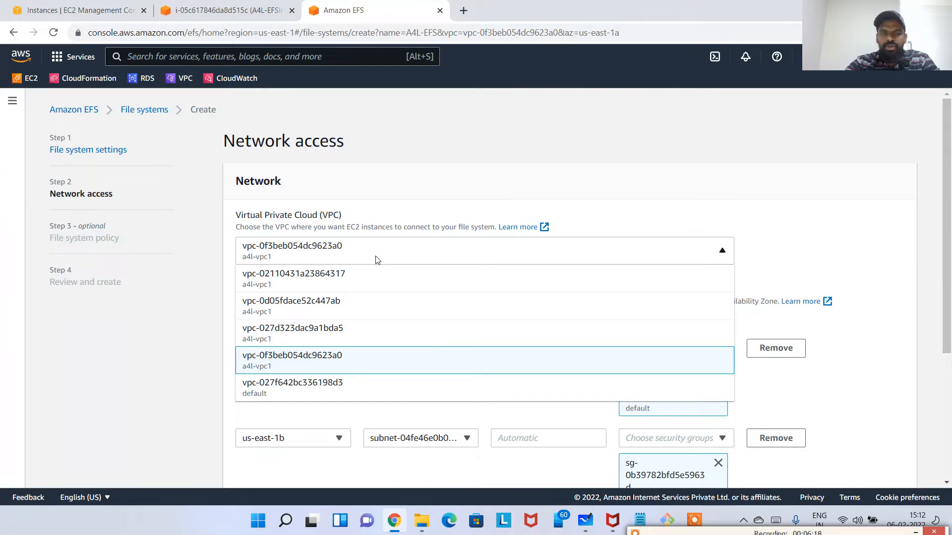
{"action": "left_click", "coordinate": [377, 260]}
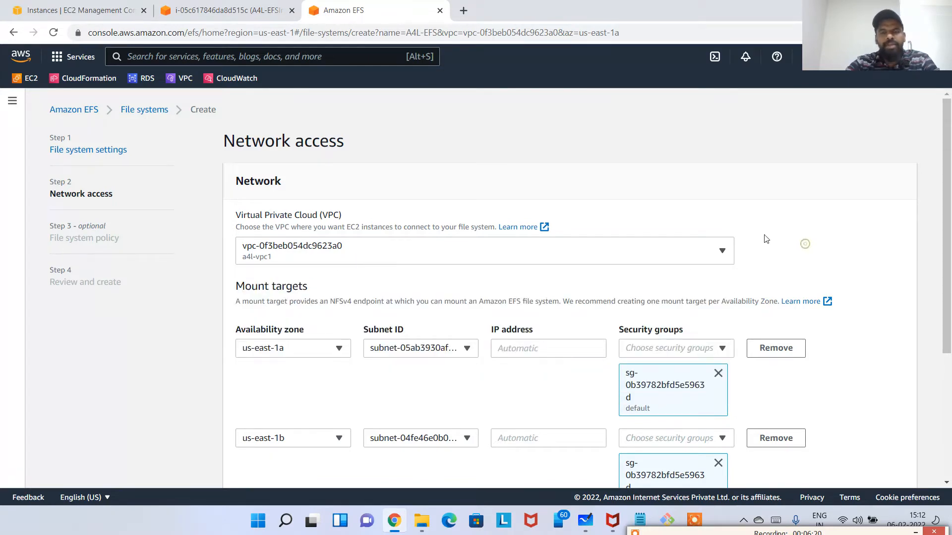
{"action": "key", "text": "alt+Tab"}
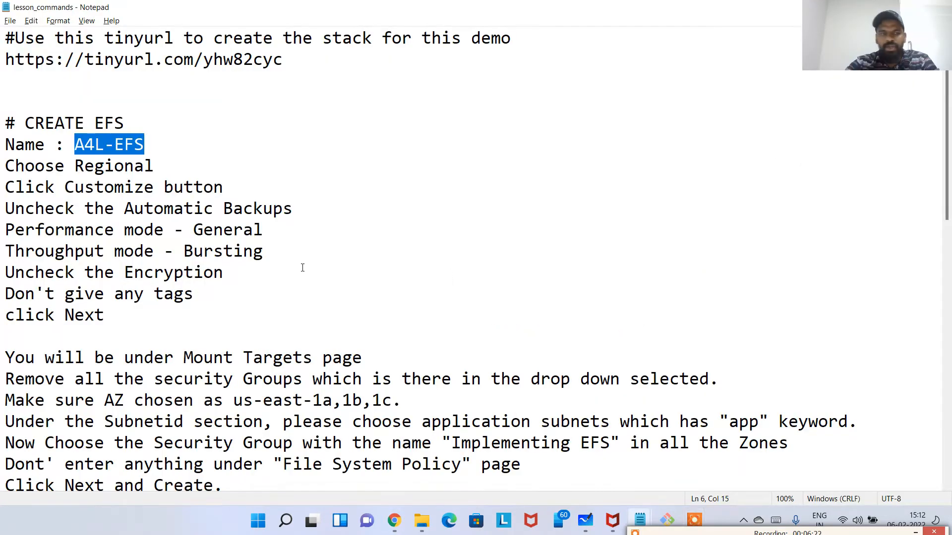
{"action": "left_click", "coordinate": [302, 268]}
{"action": "scroll", "coordinate": [300, 278], "scroll_direction": "down", "scroll_amount": 5}
{"action": "scroll", "coordinate": [235, 318], "scroll_direction": "up", "scroll_amount": 2}
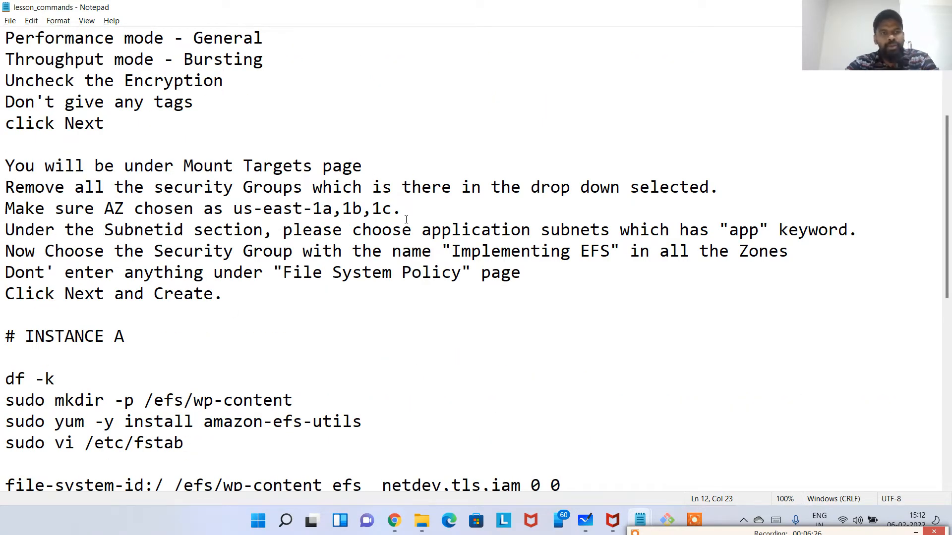
{"action": "key", "text": "alt+Tab"}
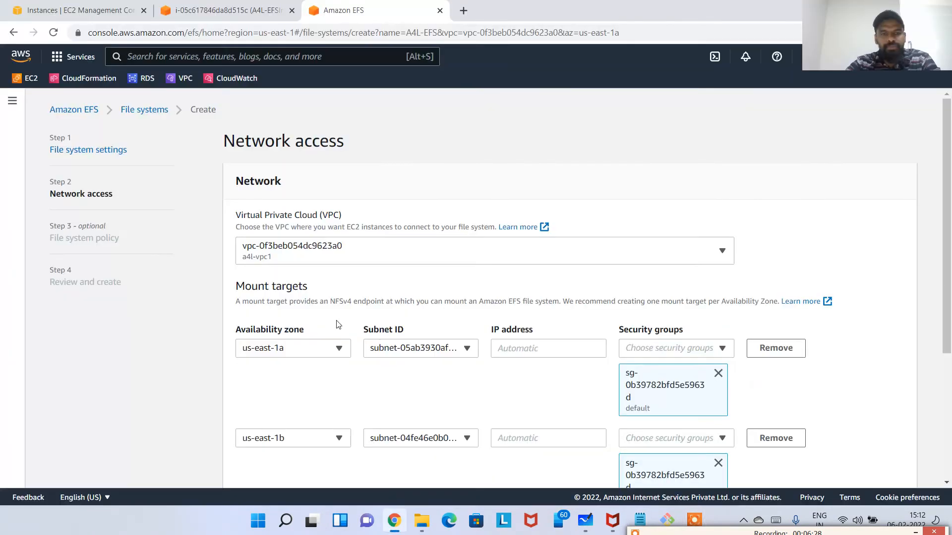
Remove the default security group from the us-east-1a, us-east-1b and us-east-1c mount targets.
{"action": "scroll", "coordinate": [685, 286], "scroll_direction": "down", "scroll_amount": 4}
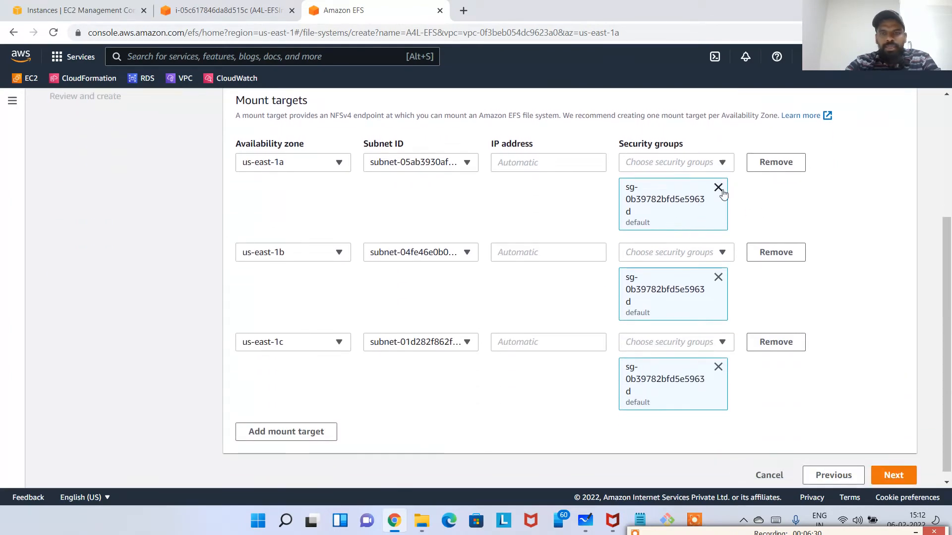
{"action": "left_click", "coordinate": [720, 191]}
{"action": "left_click", "coordinate": [718, 268]}
{"action": "left_click", "coordinate": [720, 364]}
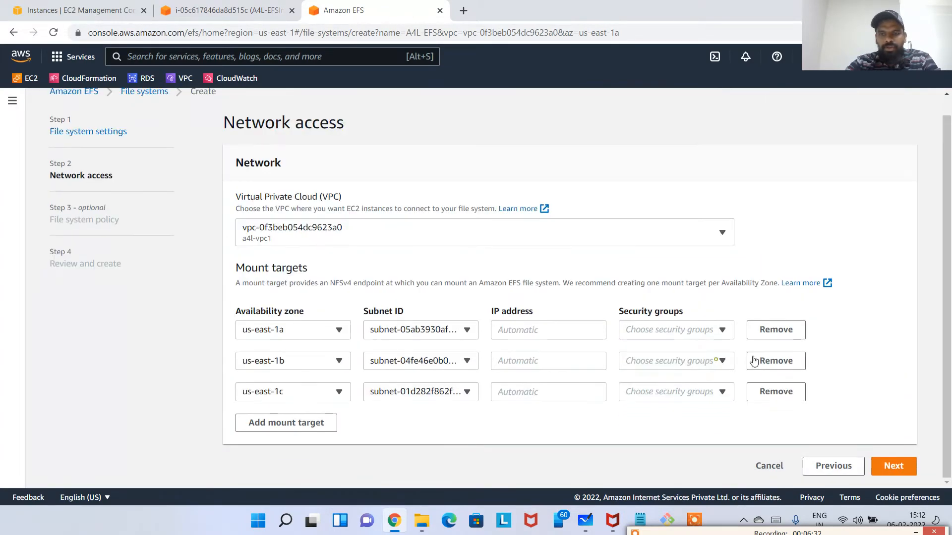
{"action": "left_click", "coordinate": [445, 420]}
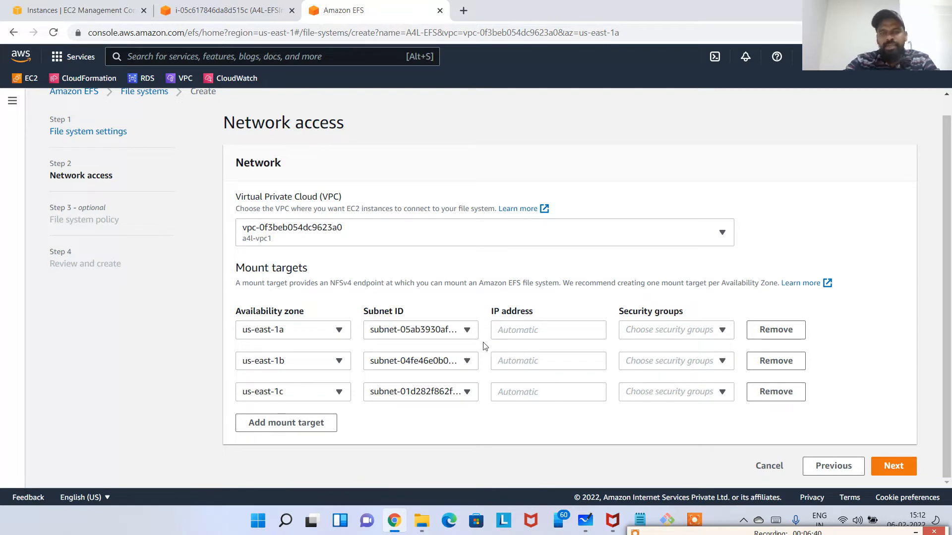
Assign the sn-app-A subnet to the us-east-1a mount target and switch back to the lesson_commands notes in Notepad.
{"action": "left_click", "coordinate": [452, 331]}
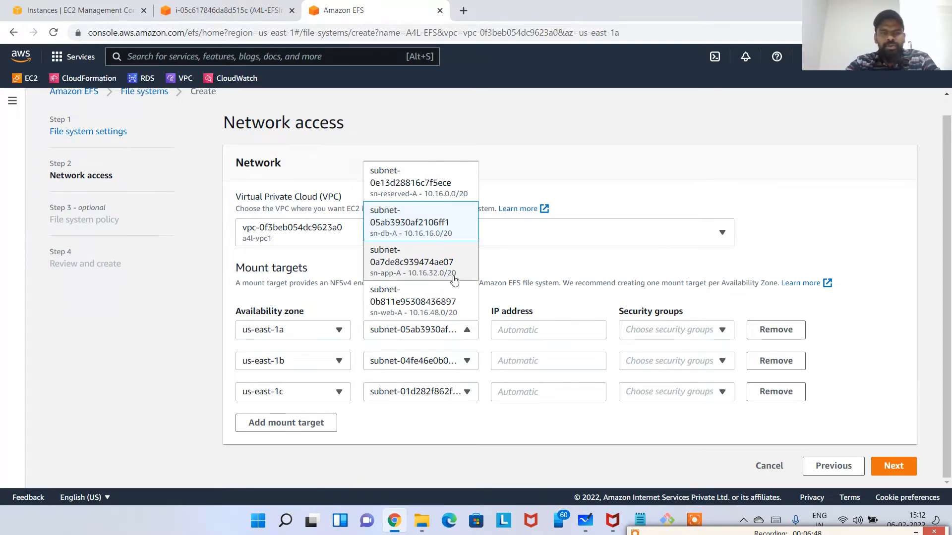
{"action": "left_click", "coordinate": [431, 267]}
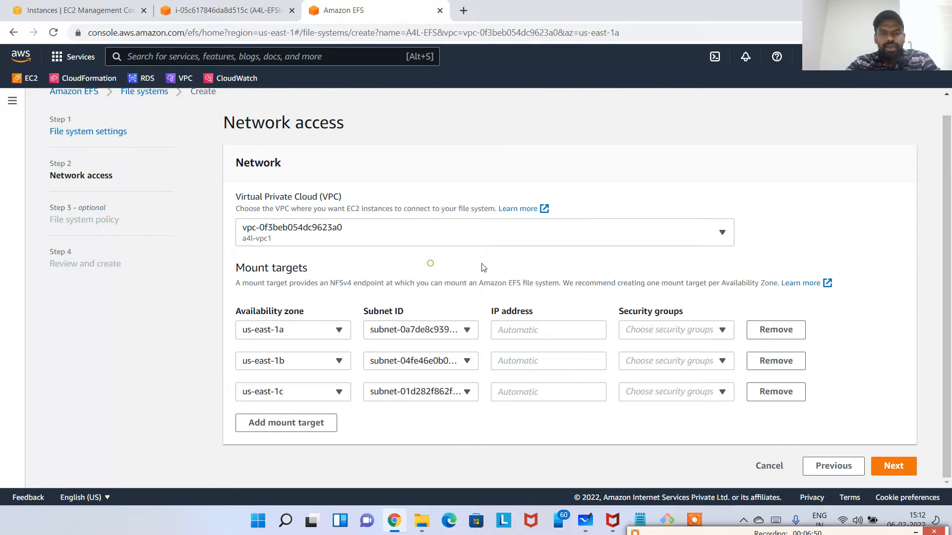
{"action": "key", "text": "alt+Tab"}
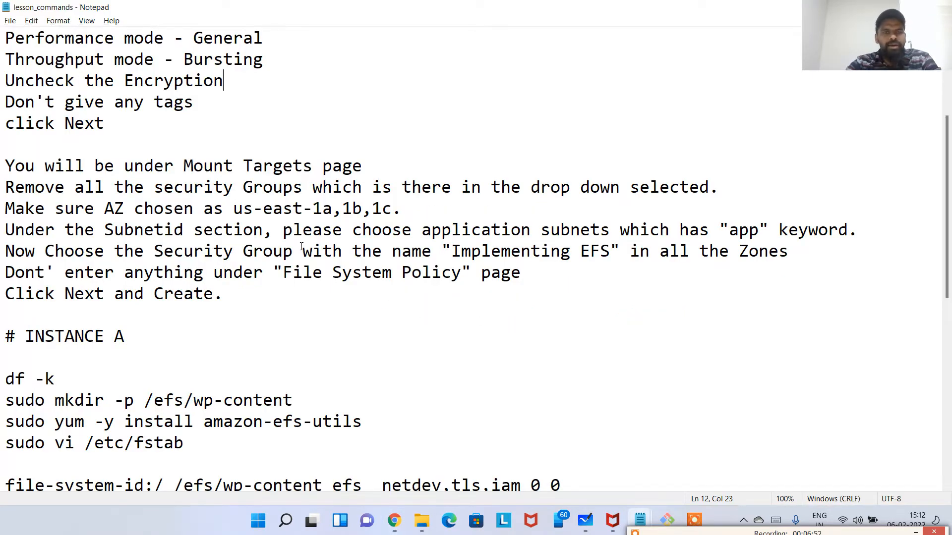
Switch back to Chrome, assign the sn-app-B subnet to the us-east-1b mount target and keep sn-app-C for us-east-1c.
{"action": "key", "text": "alt+Tab"}
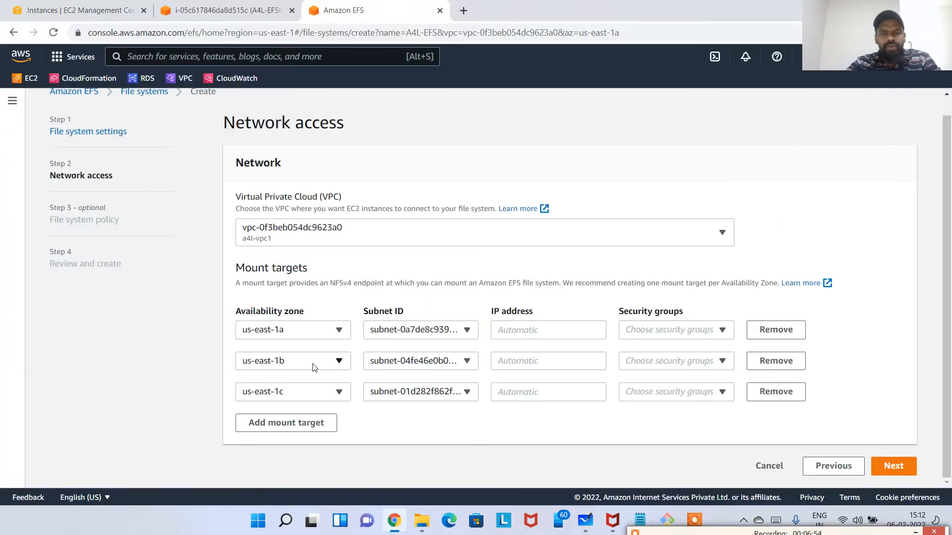
{"action": "left_click", "coordinate": [460, 363]}
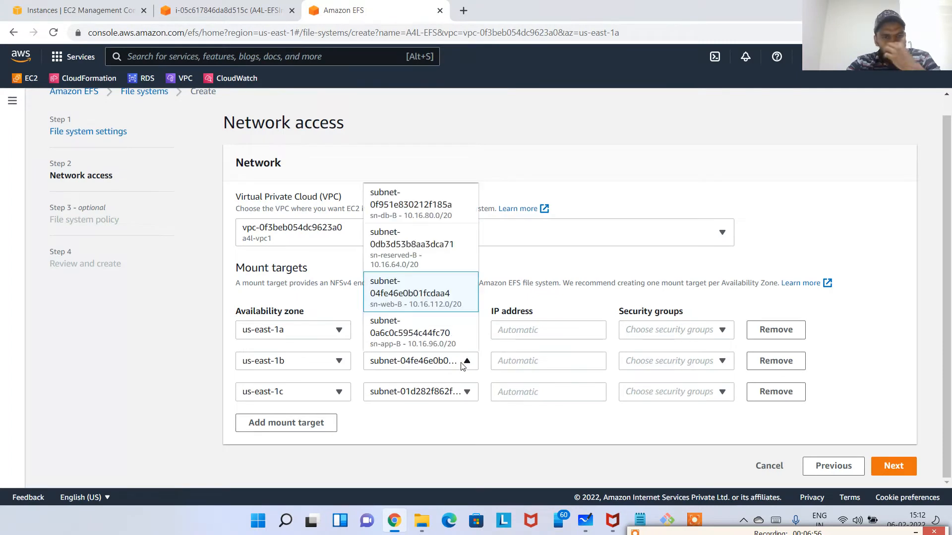
{"action": "left_click", "coordinate": [416, 340]}
{"action": "left_click", "coordinate": [443, 396]}
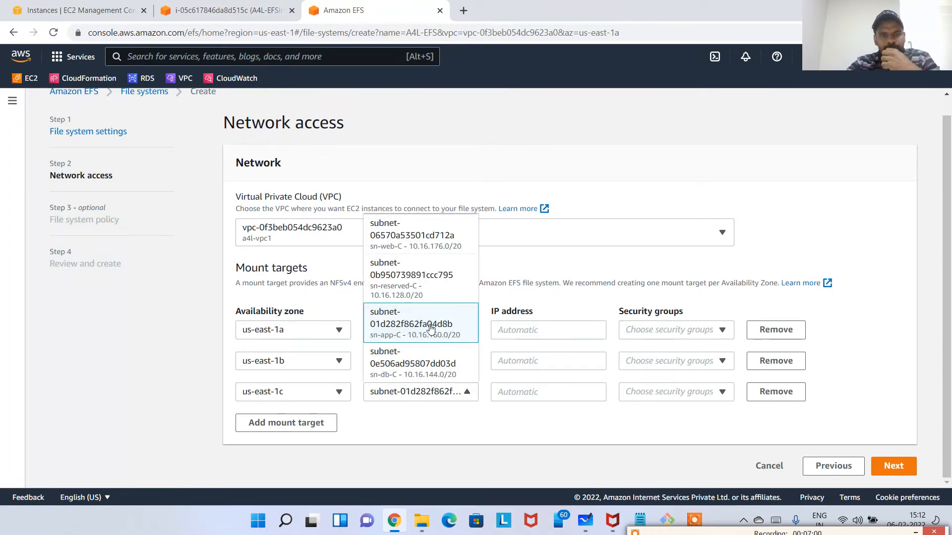
{"action": "left_click", "coordinate": [429, 325]}
{"action": "left_click", "coordinate": [447, 395]}
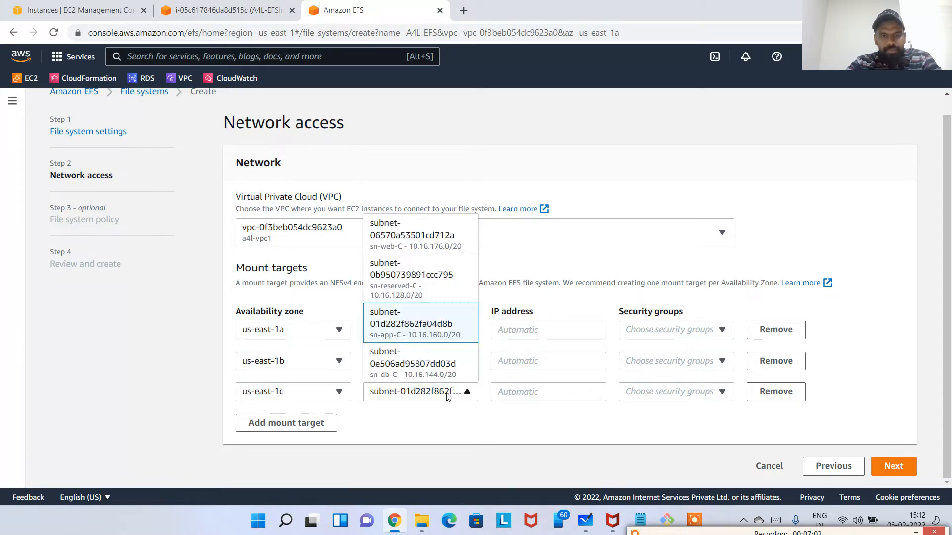
{"action": "left_click", "coordinate": [447, 394]}
Assign the IMPLEMENTINGEFS-InstanceSecurityGroup security group to the us-east-1a, us-east-1b and us-east-1c mount targets.
{"action": "left_click", "coordinate": [646, 333]}
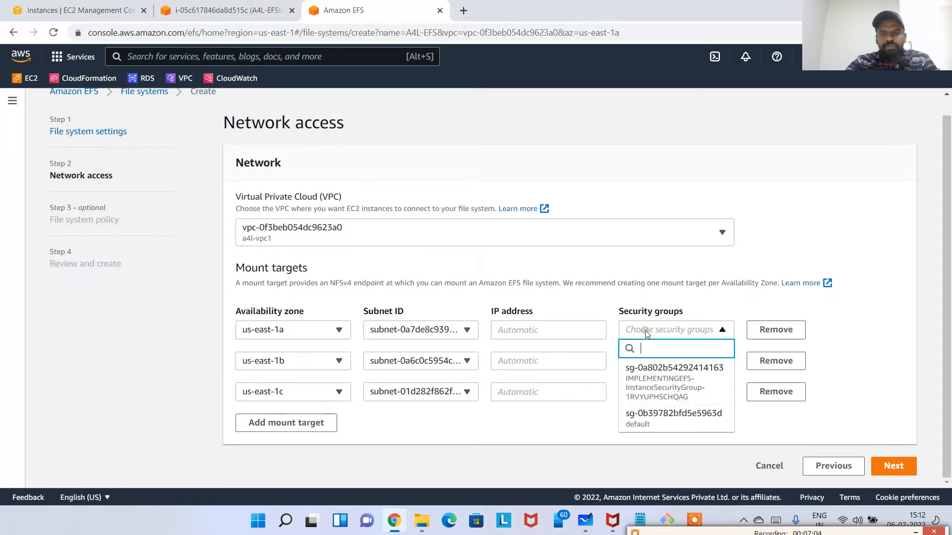
{"action": "left_click", "coordinate": [684, 391]}
{"action": "scroll", "coordinate": [694, 376], "scroll_direction": "down", "scroll_amount": 2}
{"action": "left_click", "coordinate": [823, 308]}
{"action": "left_click", "coordinate": [711, 369]}
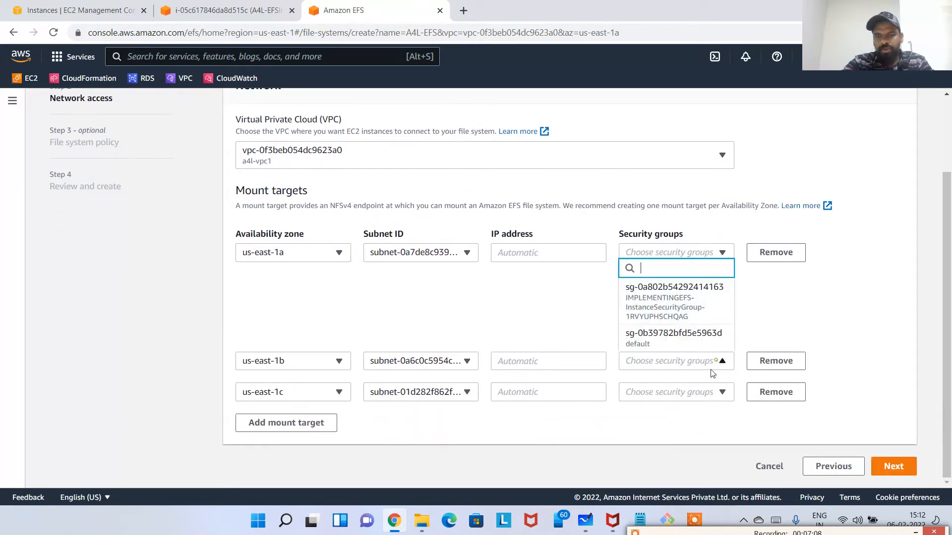
{"action": "left_click", "coordinate": [674, 297]}
{"action": "left_click", "coordinate": [818, 361]}
{"action": "scroll", "coordinate": [744, 377], "scroll_direction": "down", "scroll_amount": 2}
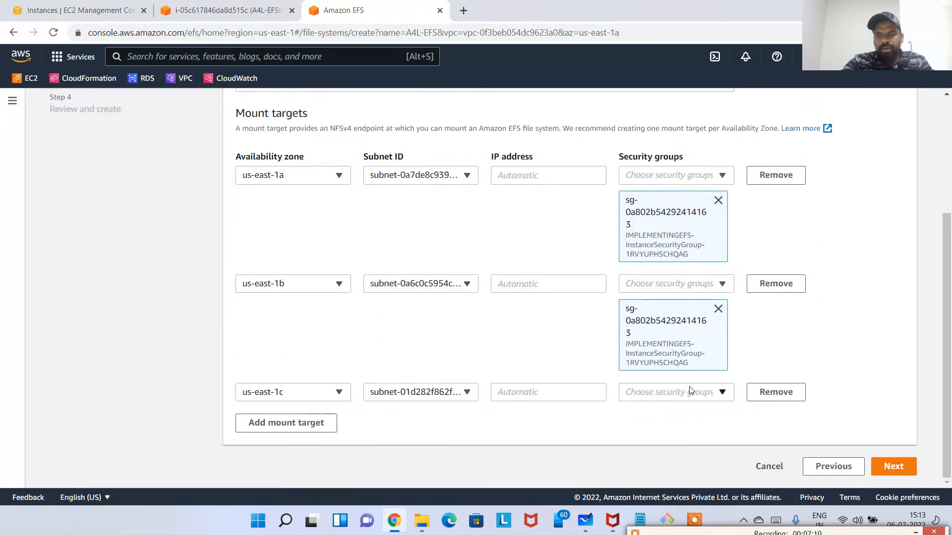
{"action": "left_click", "coordinate": [682, 399]}
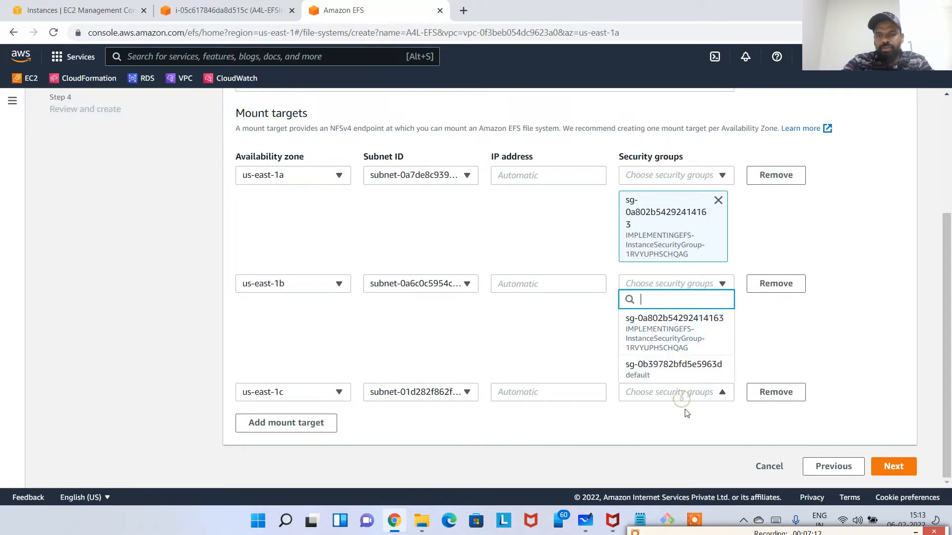
{"action": "left_click", "coordinate": [683, 394]}
{"action": "left_click", "coordinate": [683, 394]}
{"action": "left_click", "coordinate": [676, 332]}
{"action": "left_click", "coordinate": [866, 347]}
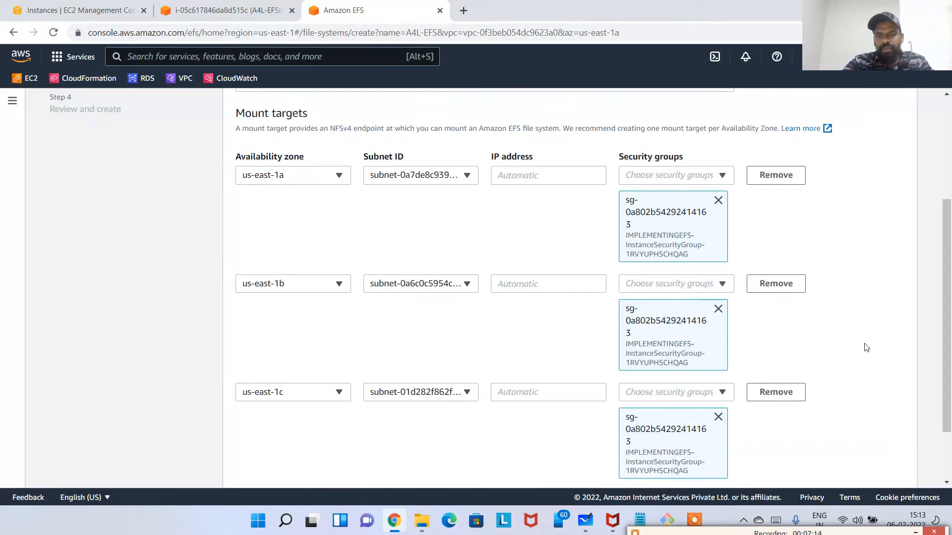
Continue past the network access and file system policy settings without adding a policy, and create the file system.
{"action": "scroll", "coordinate": [866, 347], "scroll_direction": "down", "scroll_amount": 2}
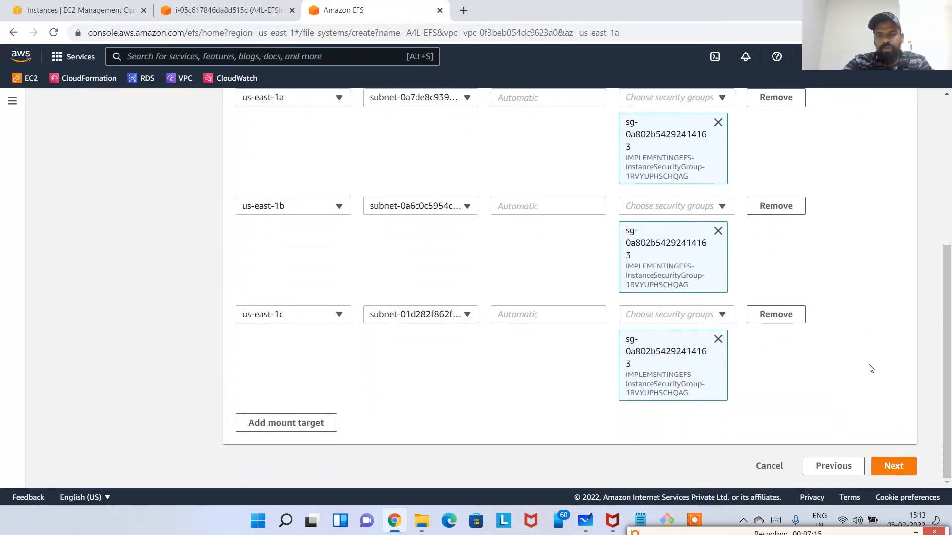
{"action": "left_click", "coordinate": [894, 465]}
{"action": "left_click", "coordinate": [893, 466]}
{"action": "scroll", "coordinate": [895, 446], "scroll_direction": "down", "scroll_amount": 15}
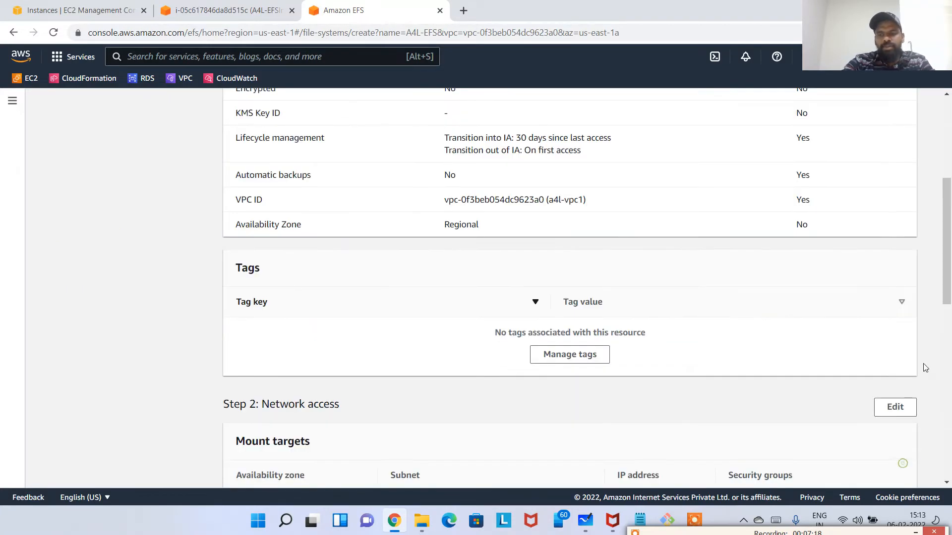
{"action": "left_click", "coordinate": [902, 473]}
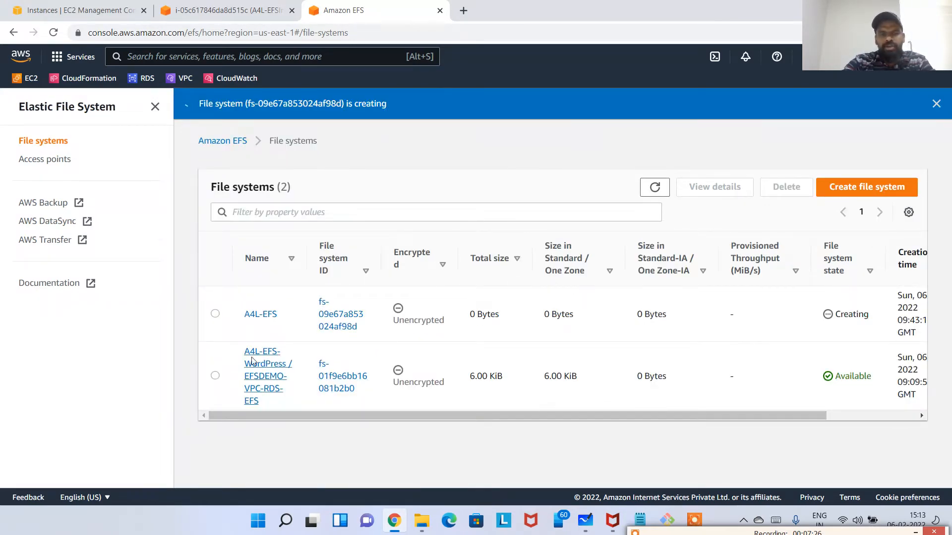
Review the A4L-EFS entry in the file systems list and read the creation and INSTANCE A instructions in the lesson_commands notes in Notepad.
{"action": "left_click_drag", "start_coordinate": [236, 354], "coordinate": [369, 378]}
{"action": "left_click_drag", "start_coordinate": [243, 311], "coordinate": [734, 331]}
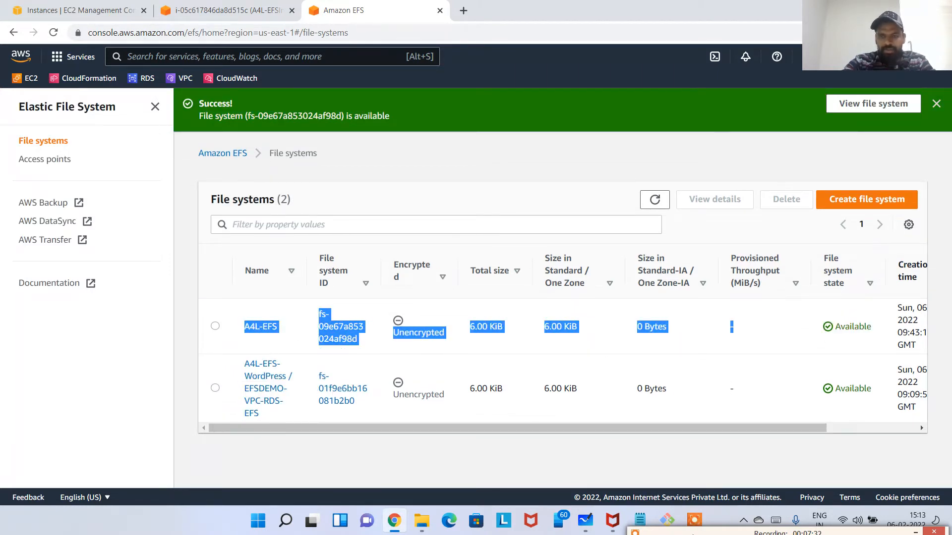
{"action": "left_click", "coordinate": [640, 520]}
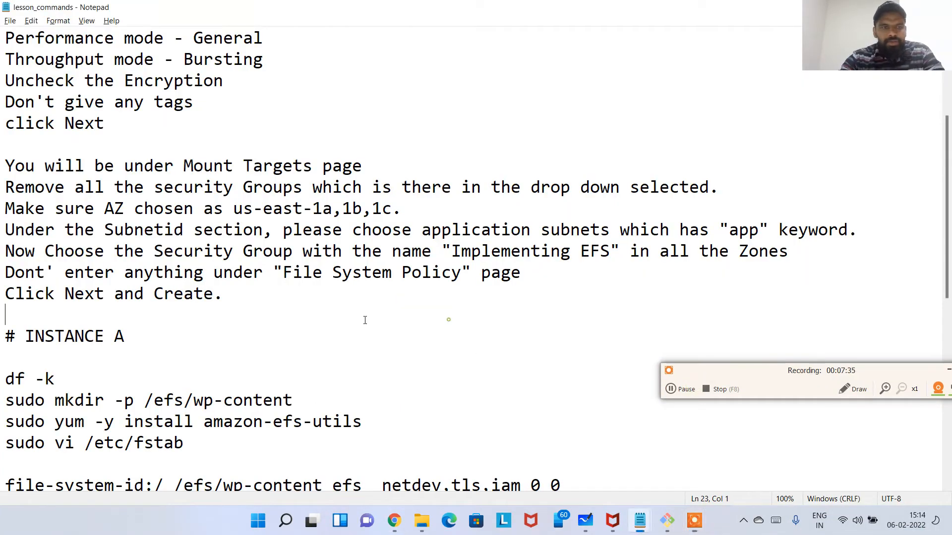
{"action": "scroll", "coordinate": [323, 304], "scroll_direction": "up", "scroll_amount": 2}
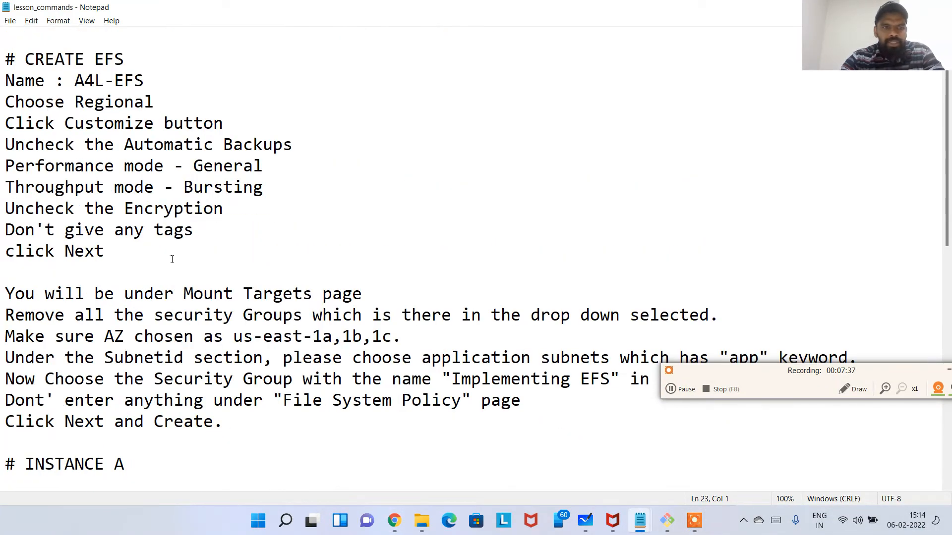
{"action": "left_click_drag", "start_coordinate": [244, 434], "coordinate": [6, 81]}
{"action": "scroll", "coordinate": [129, 210], "scroll_direction": "down", "scroll_amount": 3}
{"action": "scroll", "coordinate": [129, 211], "scroll_direction": "down", "scroll_amount": 1}
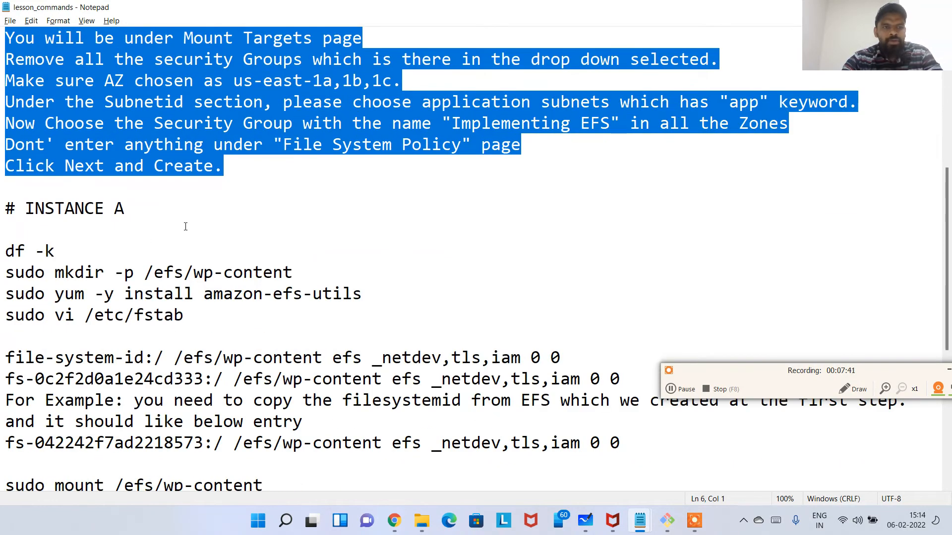
Switch back to Chrome and check that the A4L-EFSInstanceA terminal session responds by entering and clearing a few test characters.
{"action": "left_click", "coordinate": [402, 523]}
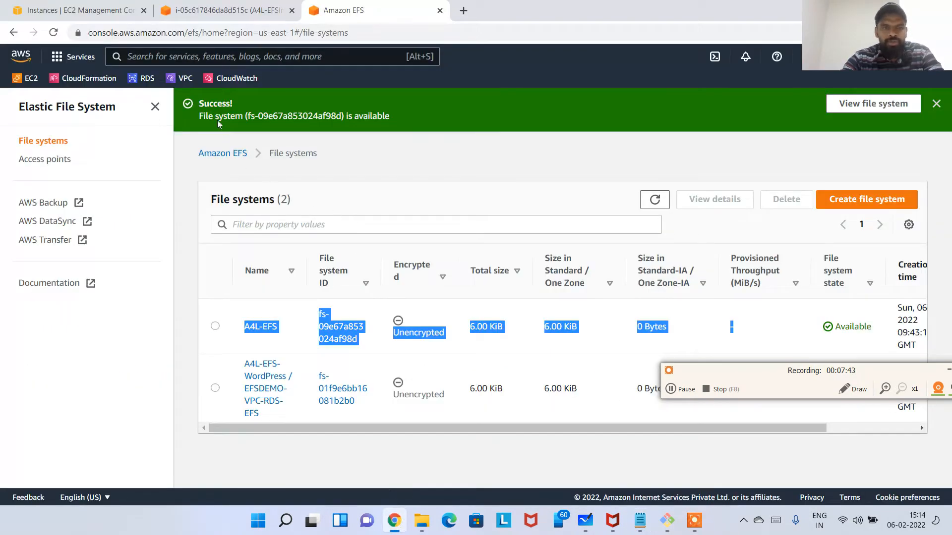
{"action": "left_click", "coordinate": [200, 9]}
{"action": "type", "text": "sdfsdf"}
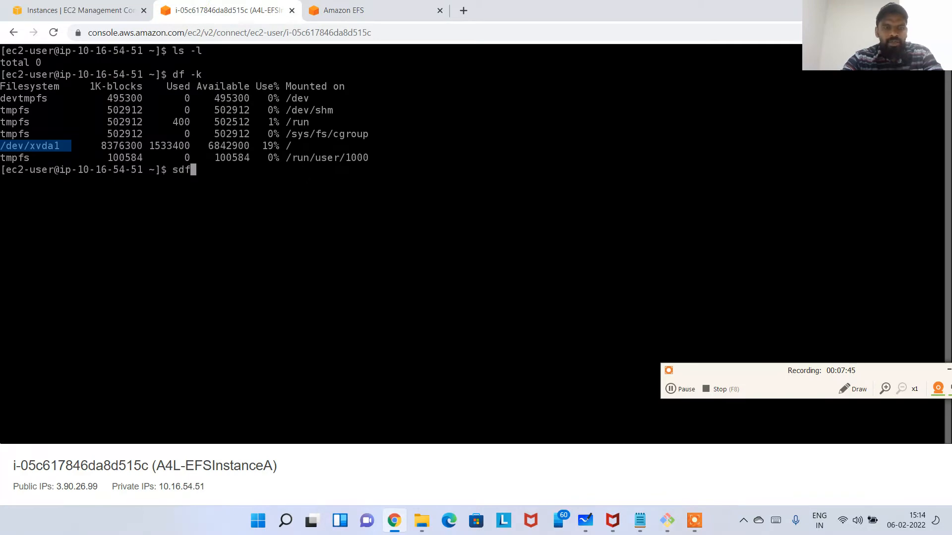
{"action": "key", "text": "BackSpace"}
{"action": "key", "text": "BackSpace"}
{"action": "key", "text": "BackSpace"}
{"action": "key", "text": "BackSpace"}
{"action": "key", "text": "BackSpace"}
{"action": "key", "text": "BackSpace"}
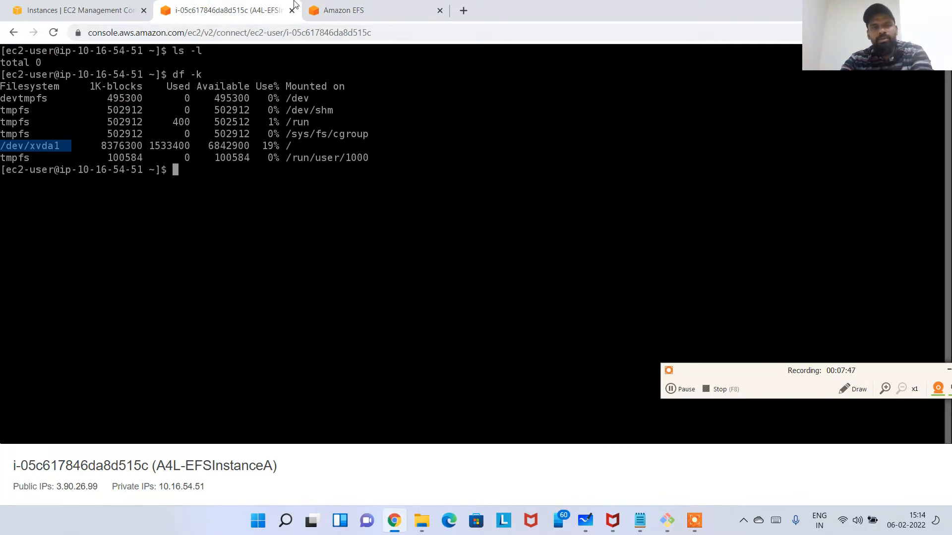
Close the old terminal session, reconnect to A4L-EFSInstanceA through EC2 Instance Connect as ec2-user, and clear the terminal.
{"action": "left_click", "coordinate": [292, 10]}
{"action": "left_click", "coordinate": [79, 4]}
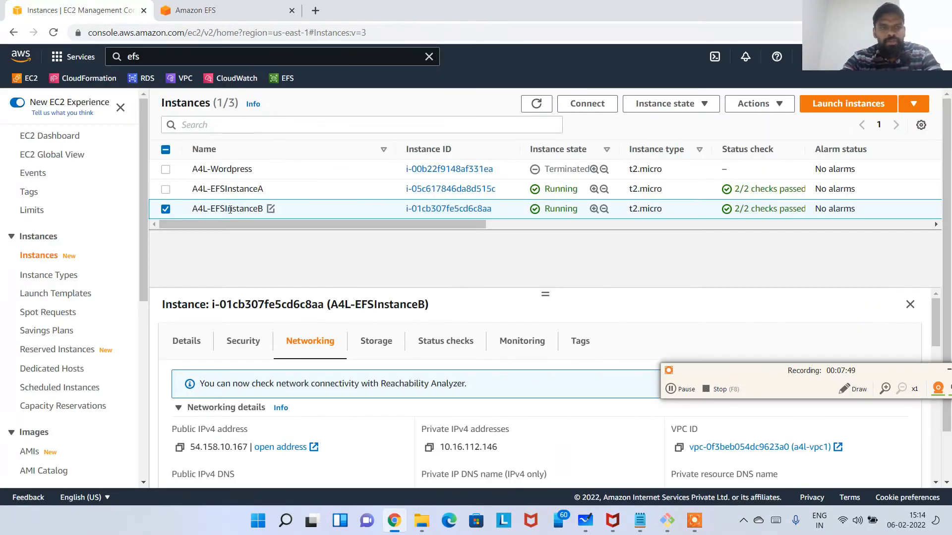
{"action": "left_click", "coordinate": [225, 188]}
{"action": "left_click", "coordinate": [579, 106]}
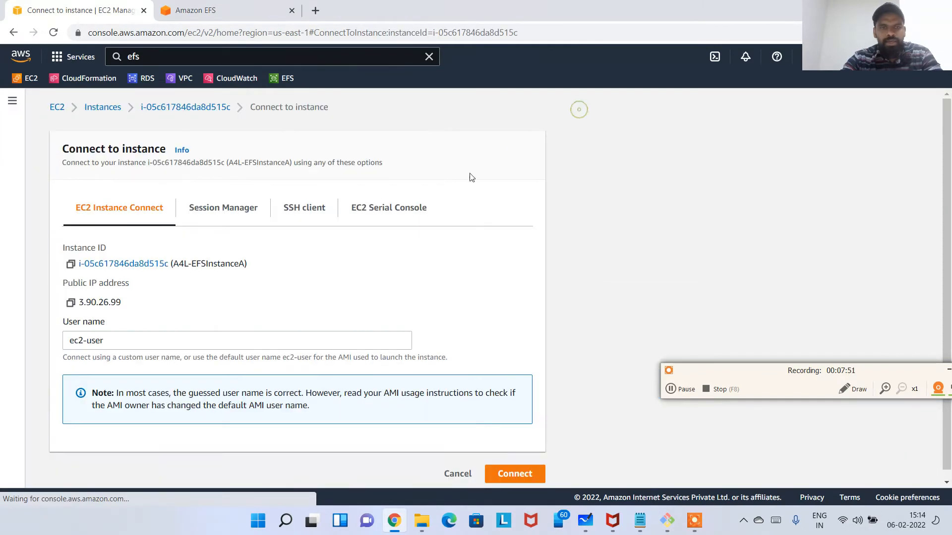
{"action": "left_click", "coordinate": [498, 469]}
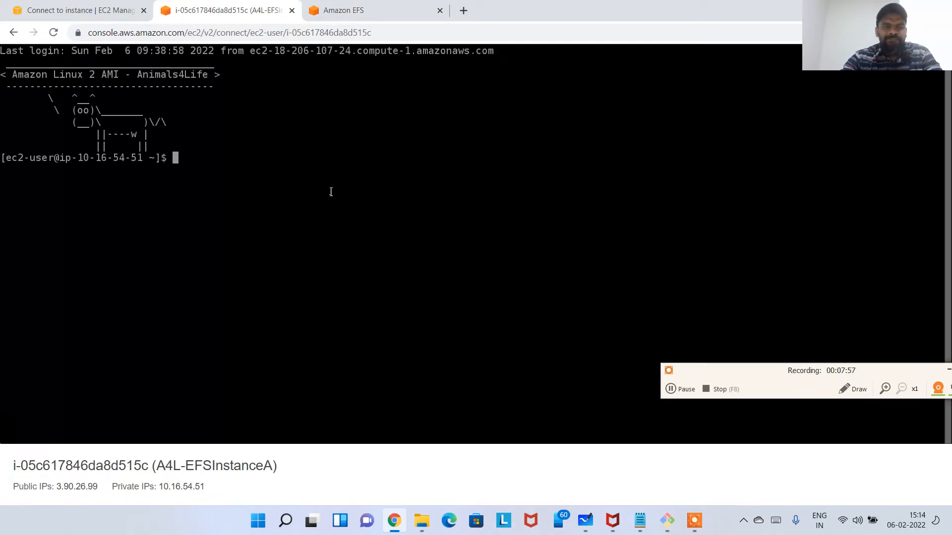
{"action": "key", "text": "ctrl+l"}
Check the INSTANCE A commands in the notes, run df -k in the terminal and examine the /dev/xvda1 root volume.
{"action": "key", "text": "alt+Tab"}
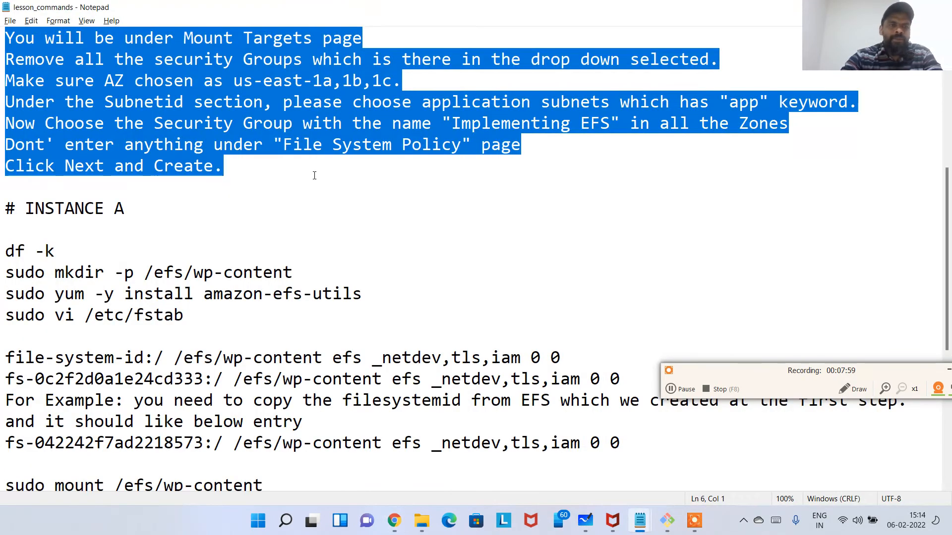
{"action": "left_click", "coordinate": [196, 311]}
{"action": "key", "text": "alt+Tab"}
{"action": "type", "text": "df -"}
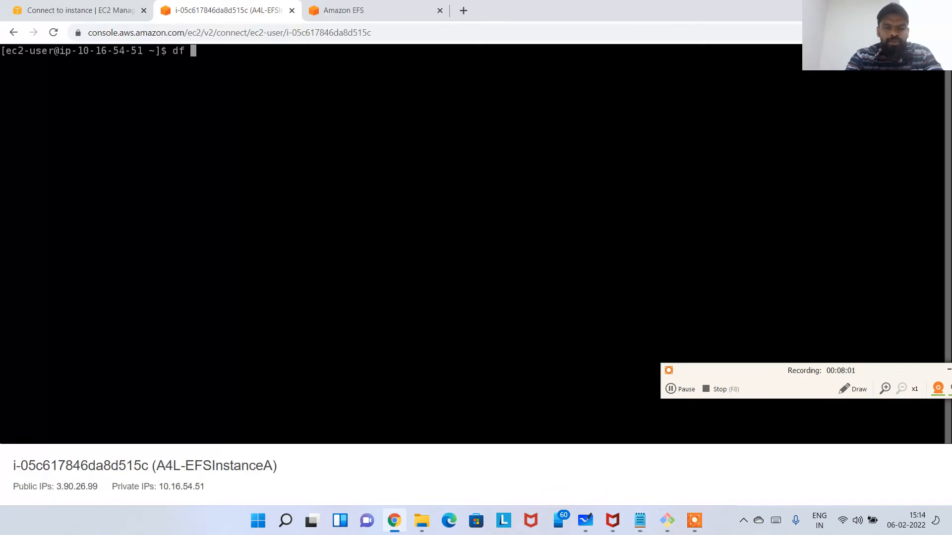
{"action": "type", "text": "k"}
{"action": "key", "text": "Return"}
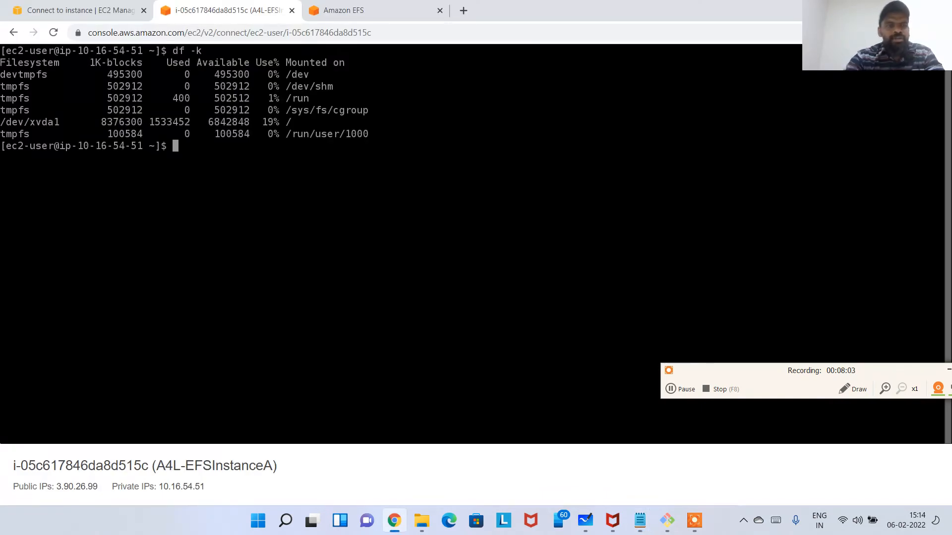
{"action": "left_click_drag", "start_coordinate": [2, 130], "coordinate": [113, 131]}
{"action": "left_click_drag", "start_coordinate": [2, 122], "coordinate": [61, 122]}
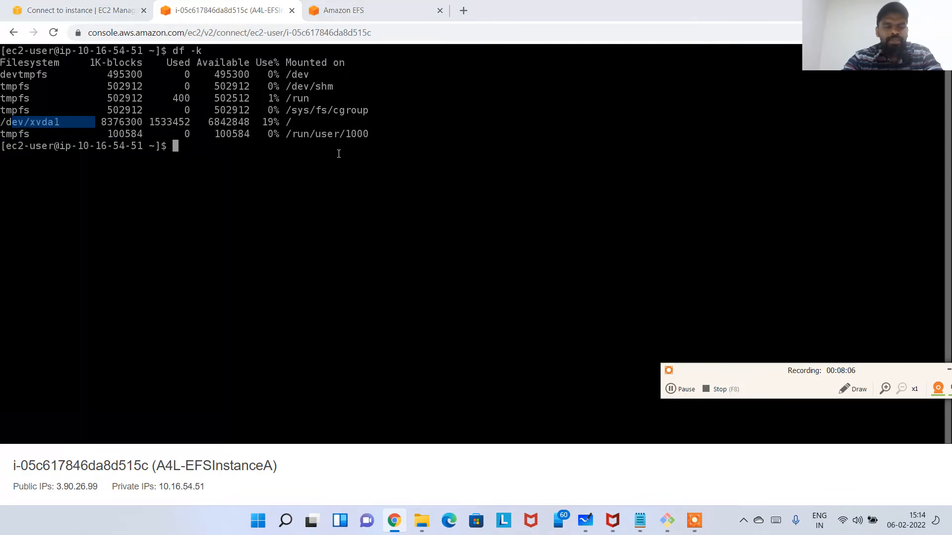
Copy sudo yum -y install amazon-efs-utils from the Notepad notes and run it in the A4L-EFSInstanceA terminal.
{"action": "key", "text": "alt+Tab"}
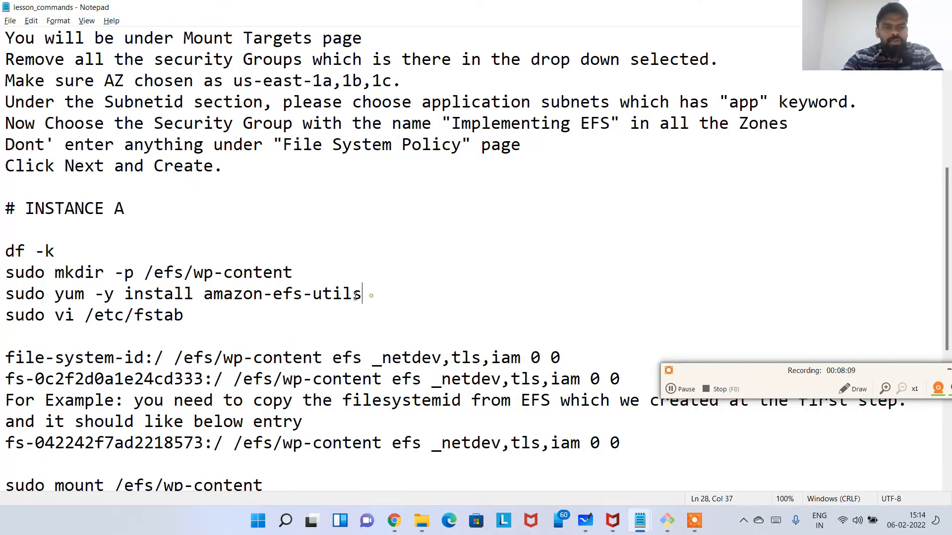
{"action": "left_click_drag", "start_coordinate": [373, 296], "coordinate": [6, 296]}
{"action": "key", "text": "ctrl+c"}
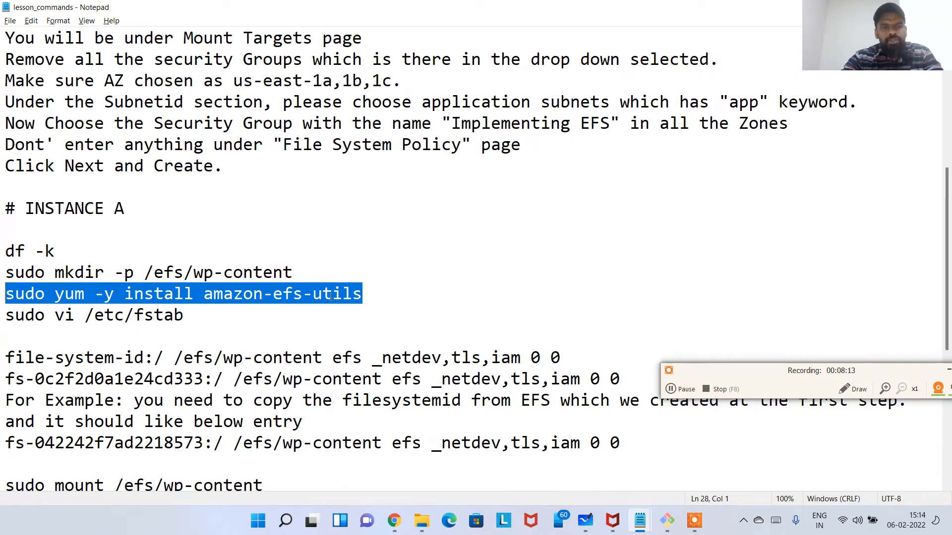
{"action": "key", "text": "alt+Tab"}
{"action": "key", "text": "ctrl+v"}
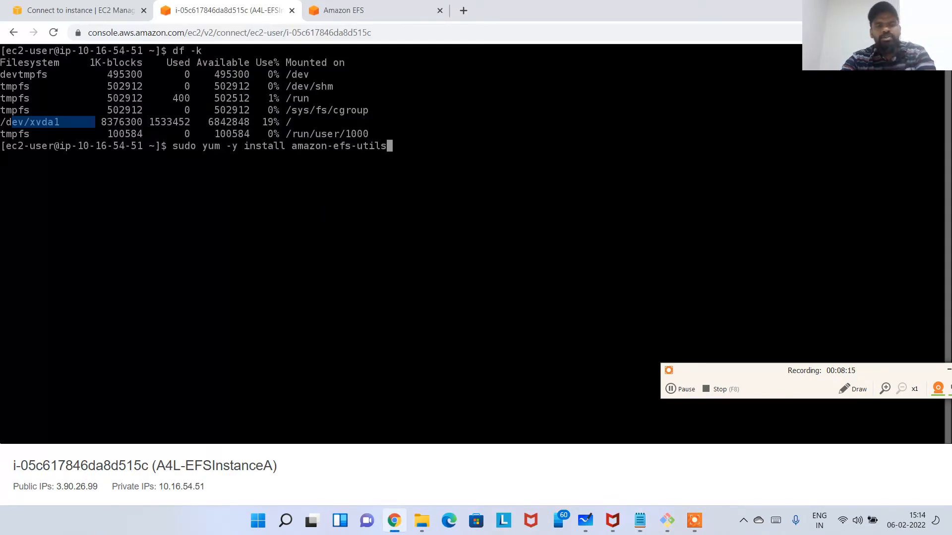
{"action": "key", "text": "Return"}
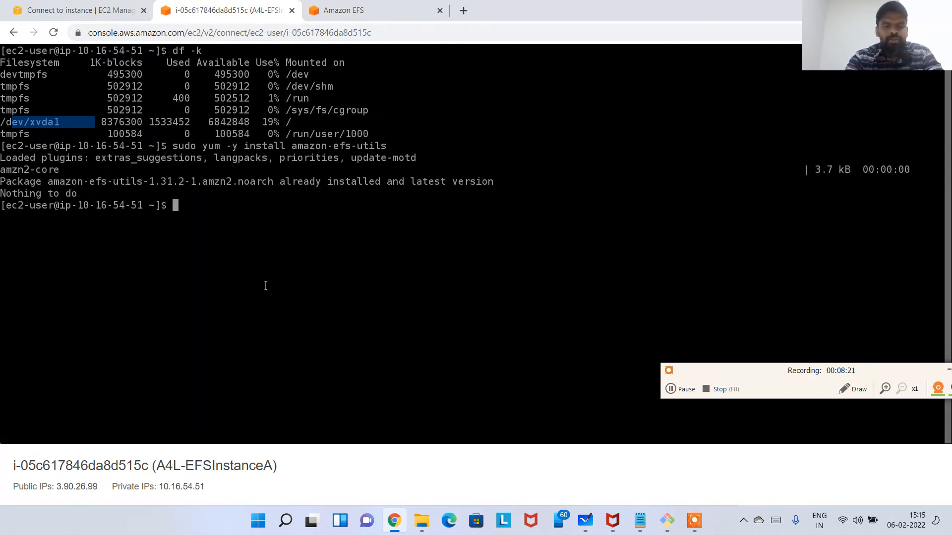
List the home directory with ls -l and create the mount directory by running sudo mkdir -p /efs/wp-content copied from the notes.
{"action": "type", "text": "ls -l"}
{"action": "key", "text": "Return"}
{"action": "key", "text": "alt+Tab"}
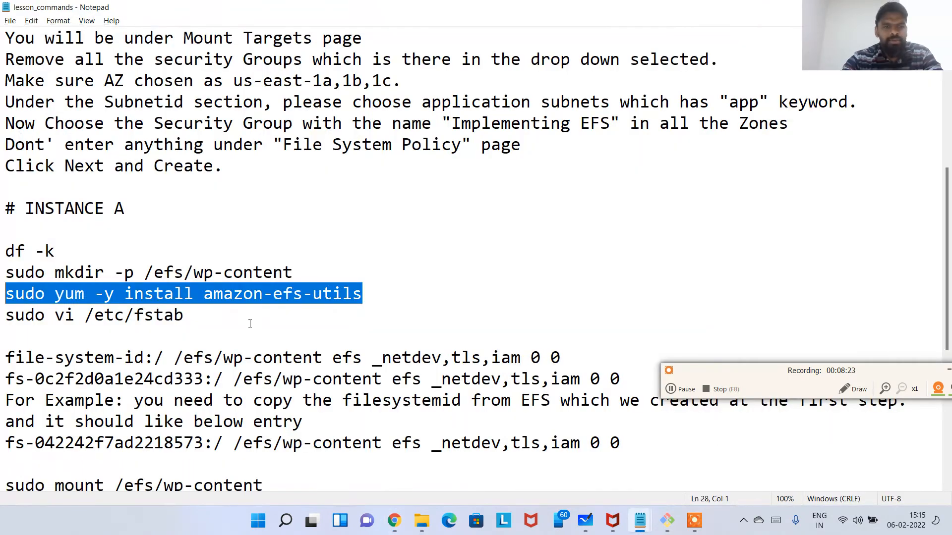
{"action": "left_click", "coordinate": [249, 323]}
{"action": "left_click_drag", "start_coordinate": [297, 273], "coordinate": [5, 273]}
{"action": "key", "text": "ctrl+c"}
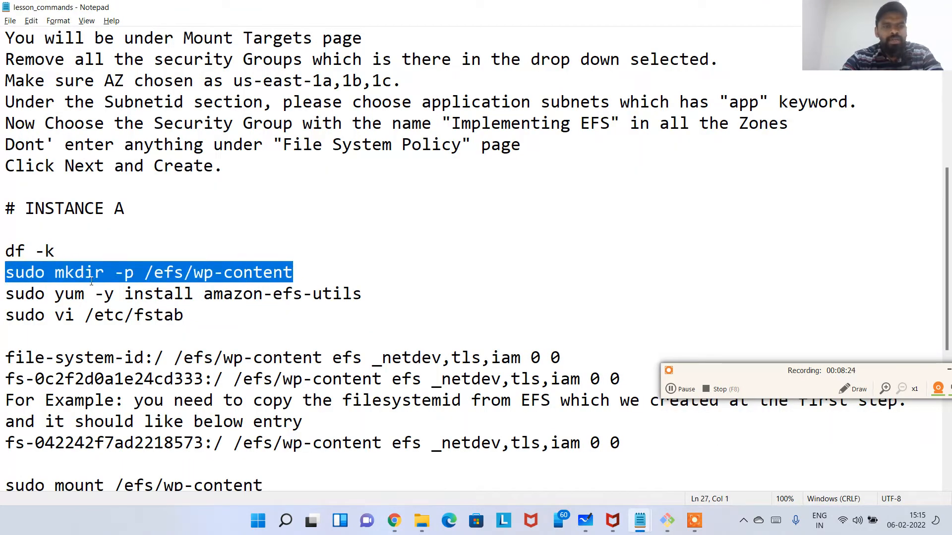
{"action": "key", "text": "alt+Tab"}
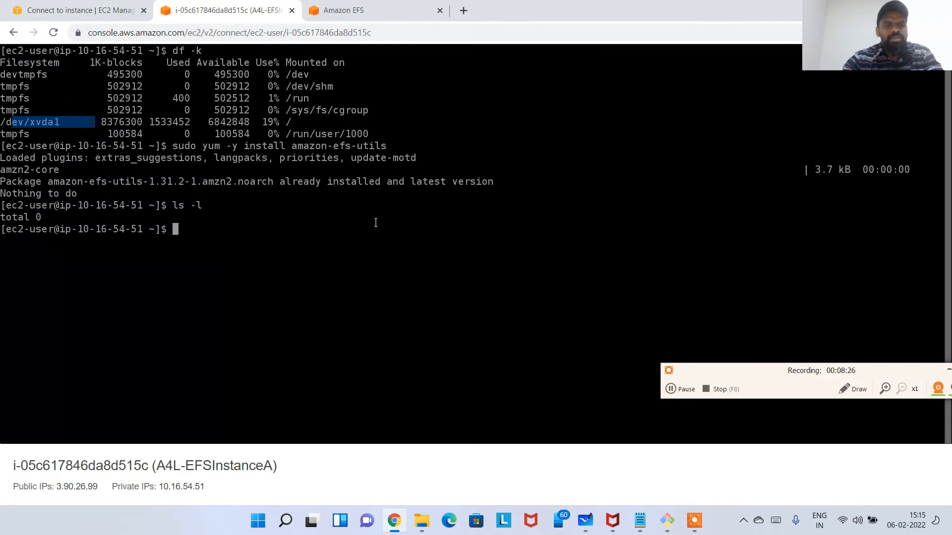
{"action": "key", "text": "ctrl+v"}
{"action": "key", "text": "Return"}
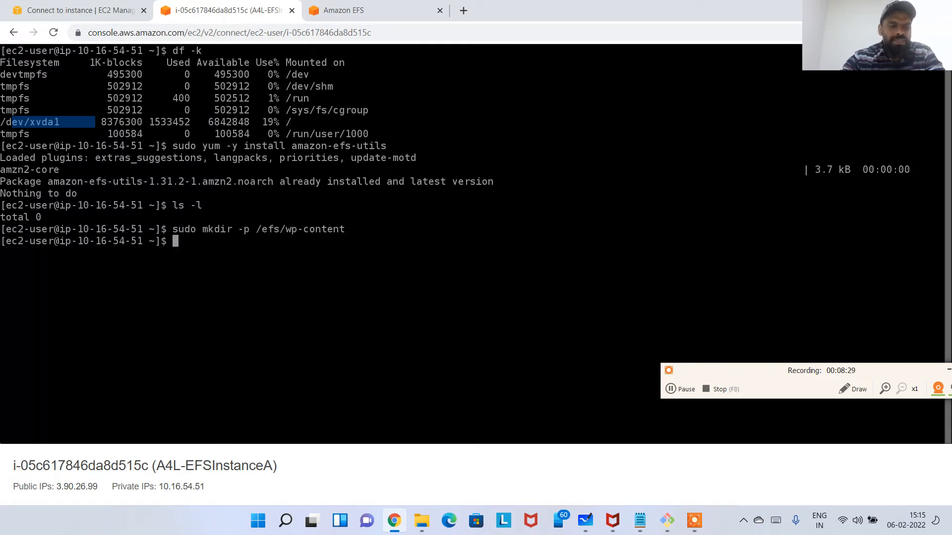
List the new mount directory with ls -l /efs/wp-content, and list the home directory with ls.
{"action": "type", "text": "ls -l /wf"}
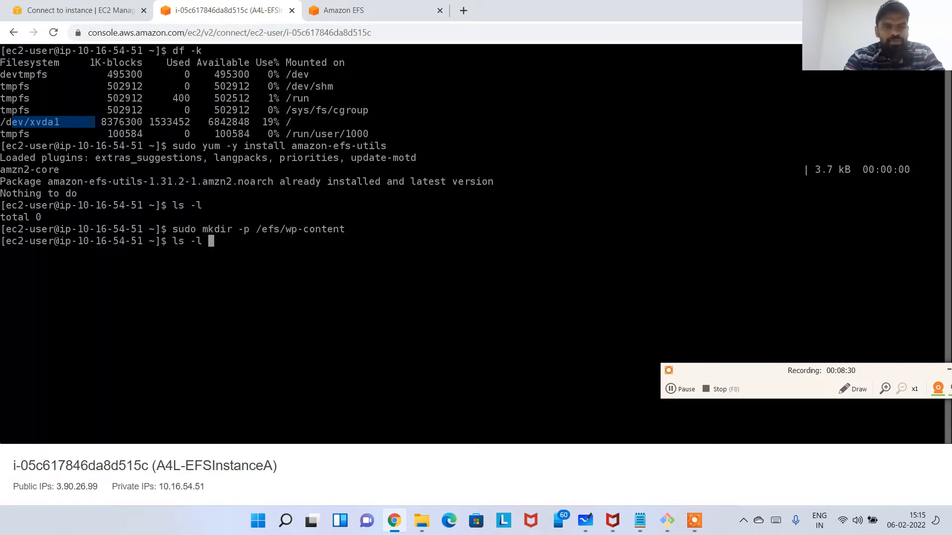
{"action": "key", "text": "BackSpace"}
{"action": "key", "text": "BackSpace"}
{"action": "type", "text": "efs/wp-content"}
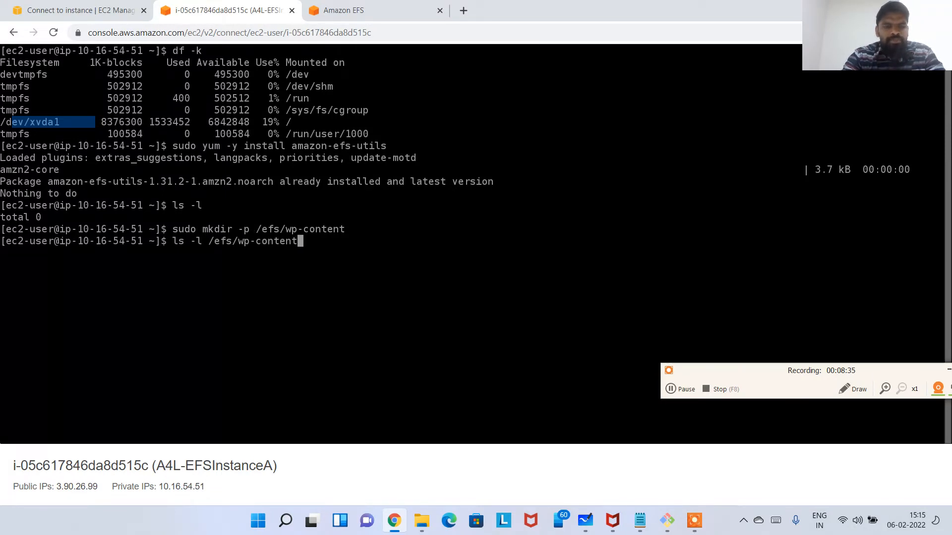
{"action": "key", "text": "Return"}
{"action": "type", "text": "ls"}
{"action": "key", "text": "Return"}
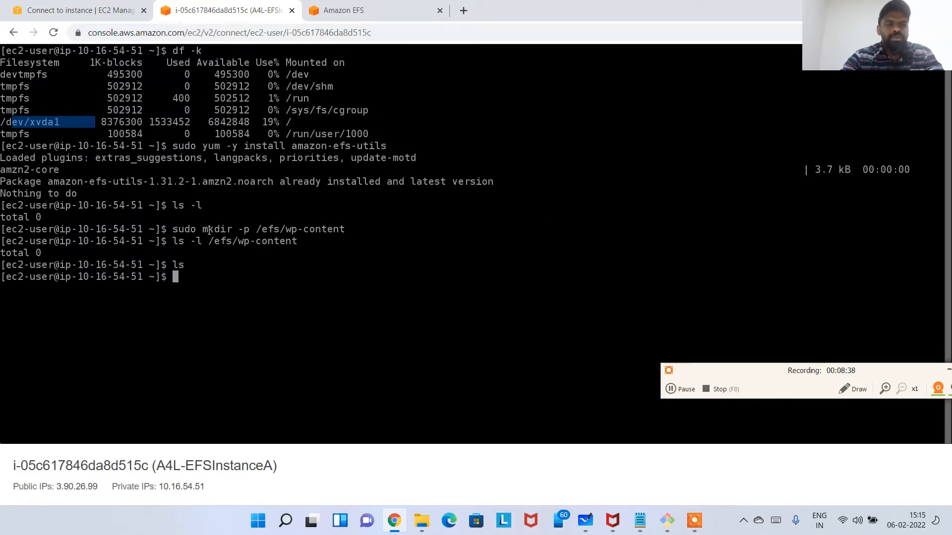
Copy sudo vi /etc/fstab from the Notepad notes and run it in the A4L-EFSInstanceA terminal.
{"action": "left_click_drag", "start_coordinate": [173, 229], "coordinate": [352, 229]}
{"action": "key", "text": "alt+Tab"}
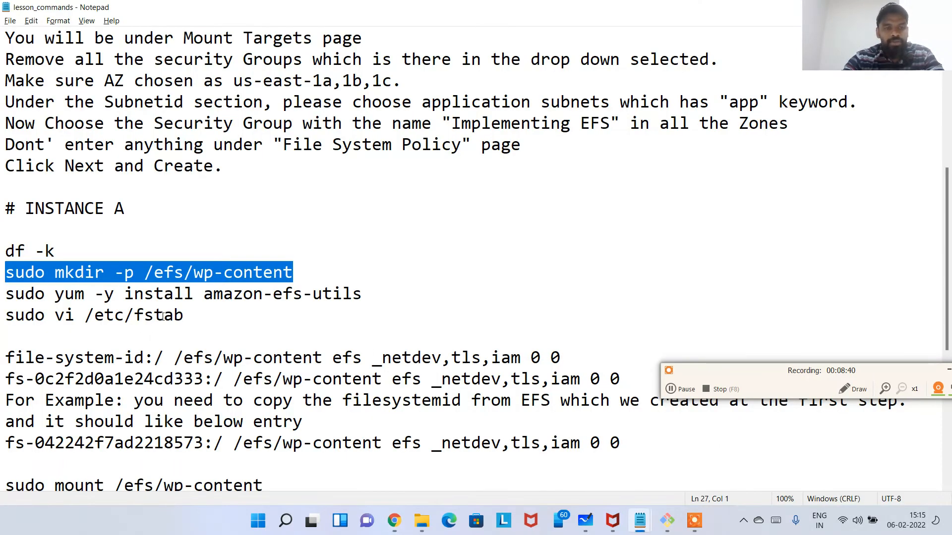
{"action": "left_click_drag", "start_coordinate": [188, 318], "coordinate": [5, 317]}
{"action": "key", "text": "ctrl+c"}
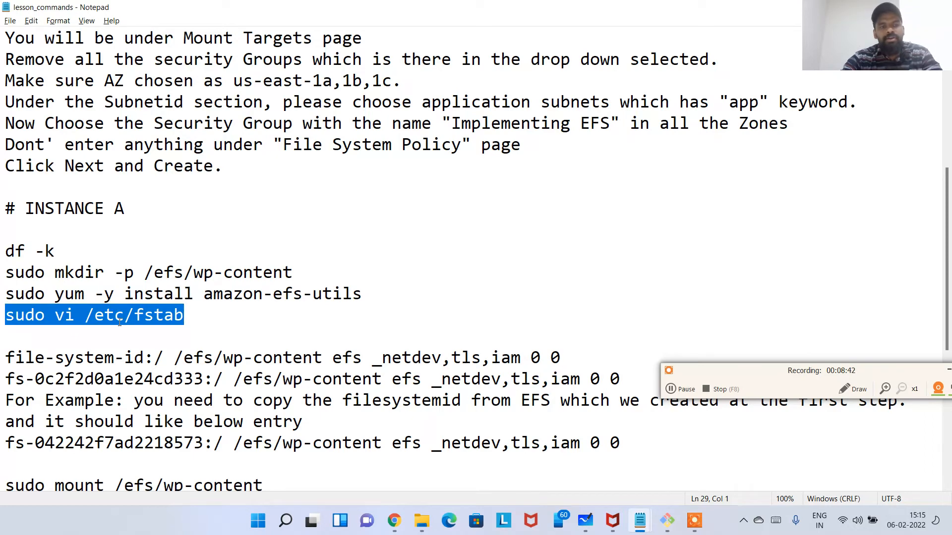
{"action": "key", "text": "alt+Tab"}
{"action": "left_click", "coordinate": [517, 214]}
{"action": "key", "text": "ctrl+v"}
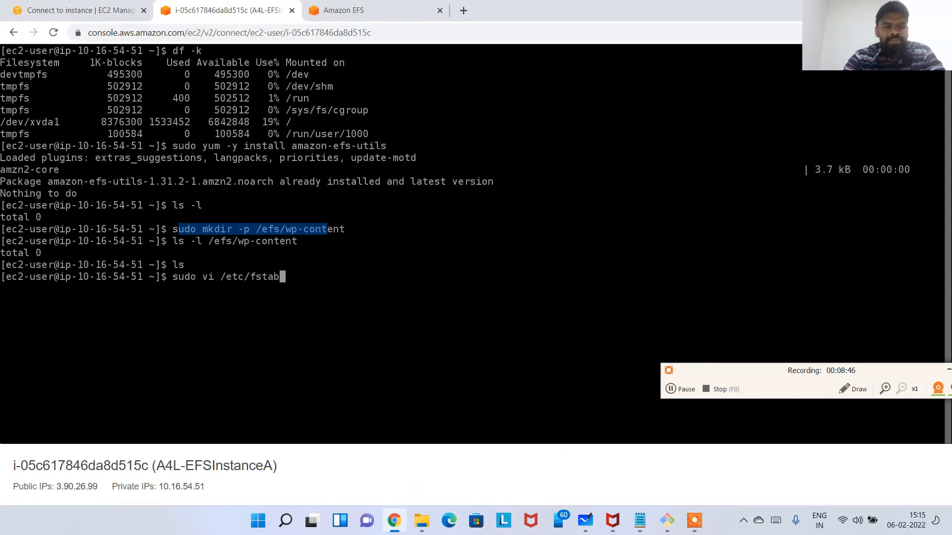
{"action": "key", "text": "Return"}
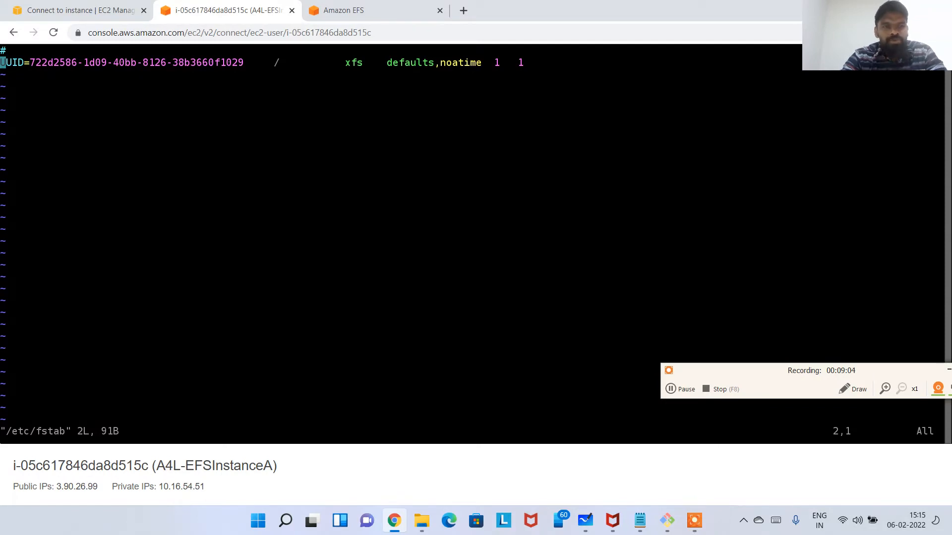
Move the vi cursor to the end of the UUID line in /etc/fstab, leaving insert mode off.
{"action": "key", "text": "dollar"}
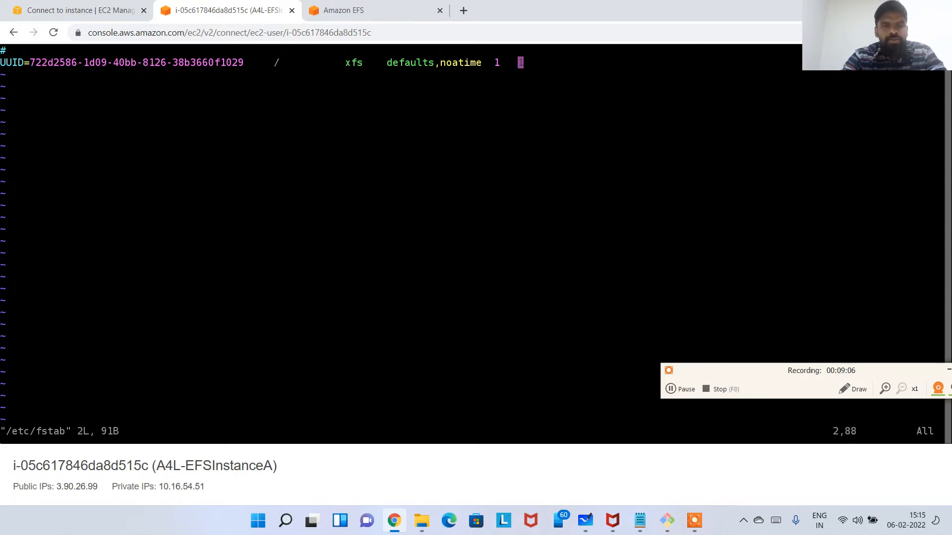
{"action": "key", "text": "i"}
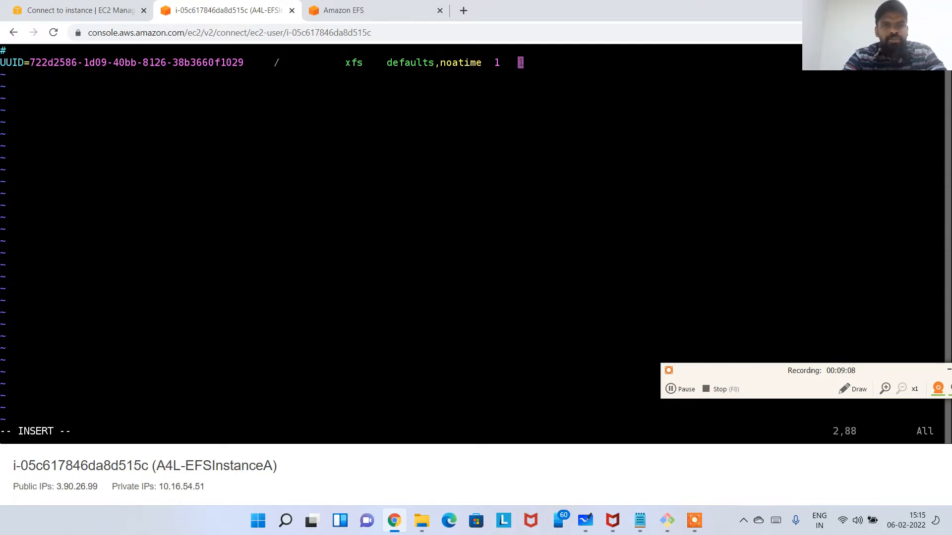
{"action": "key", "text": "Escape"}
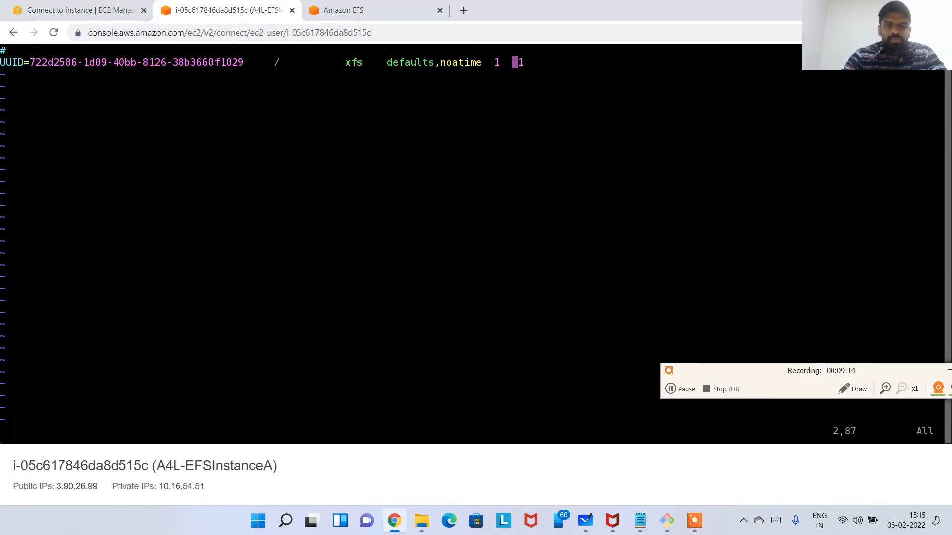
{"action": "key", "text": "Left"}
{"action": "key", "text": "Left"}
{"action": "key", "text": "Right"}
{"action": "key", "text": "Right"}
{"action": "key", "text": "Right"}
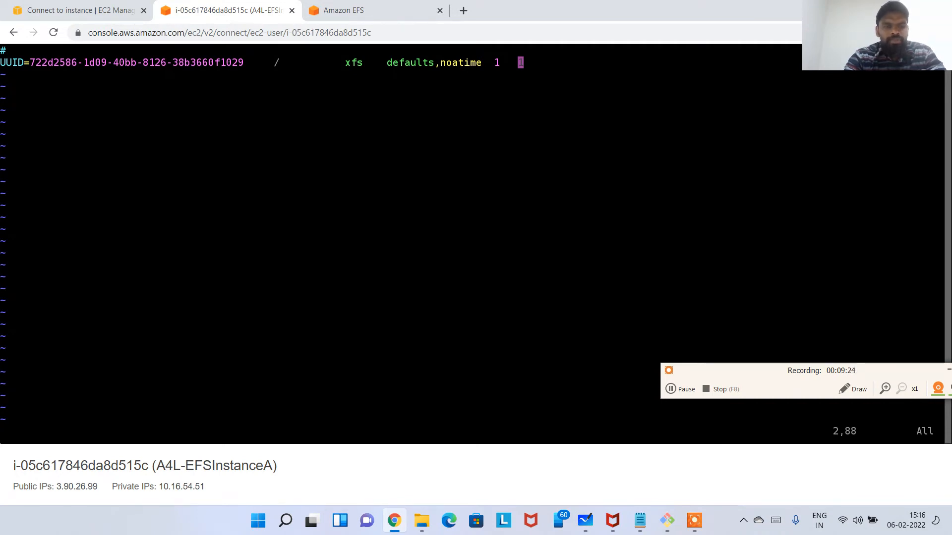
Clear the stray characters at the end of the UUID line and start a new line below it in insert mode.
{"action": "type", "text": "aaaa"}
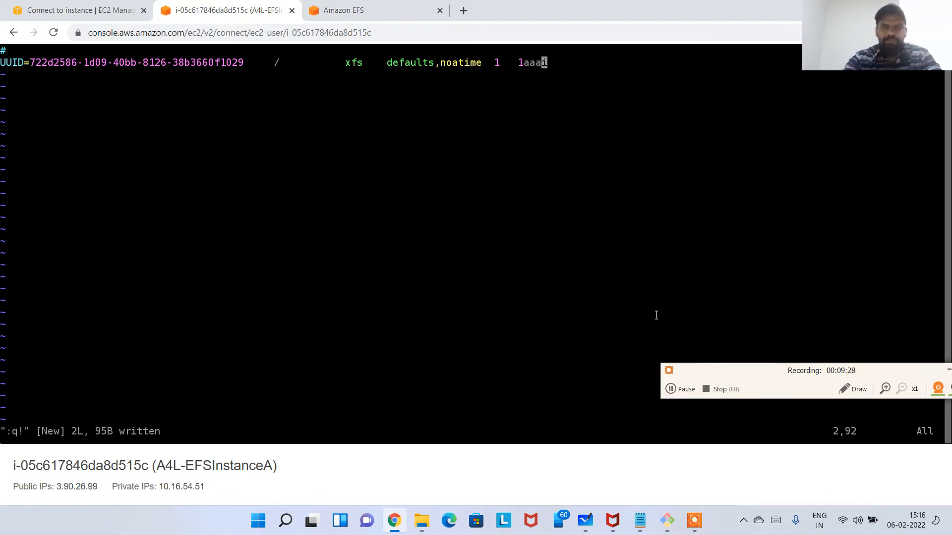
{"action": "key", "text": "Left"}
{"action": "key", "text": "Left"}
{"action": "key", "text": "Left"}
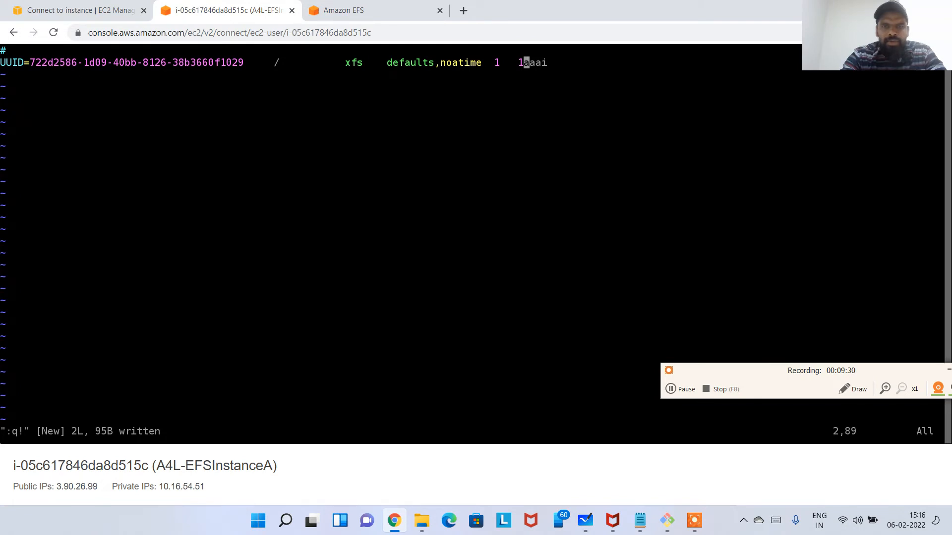
{"action": "key", "text": "x"}
{"action": "key", "text": "x"}
{"action": "key", "text": "x"}
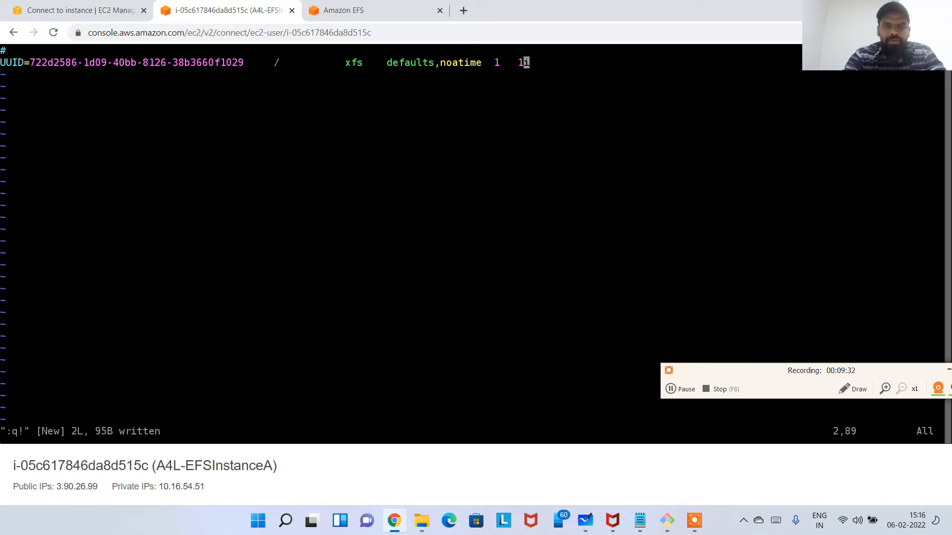
{"action": "key", "text": "x"}
{"action": "key", "text": "a"}
{"action": "key", "text": "Return"}
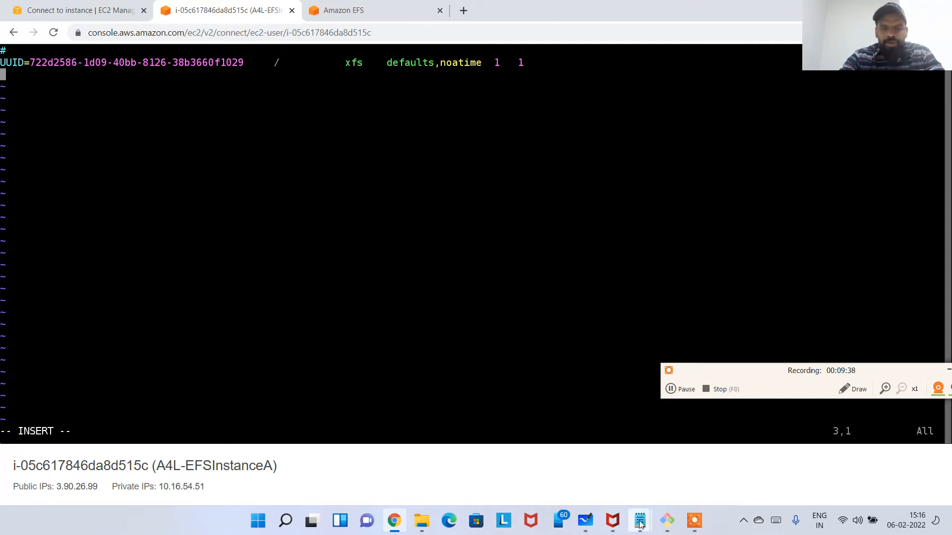
Review the file-system-id:/ /efs/wp-content fstab template and its example entry in the Notepad notes.
{"action": "mouse_move", "coordinate": [639, 521]}
{"action": "left_click", "coordinate": [670, 436]}
{"action": "left_click", "coordinate": [320, 271]}
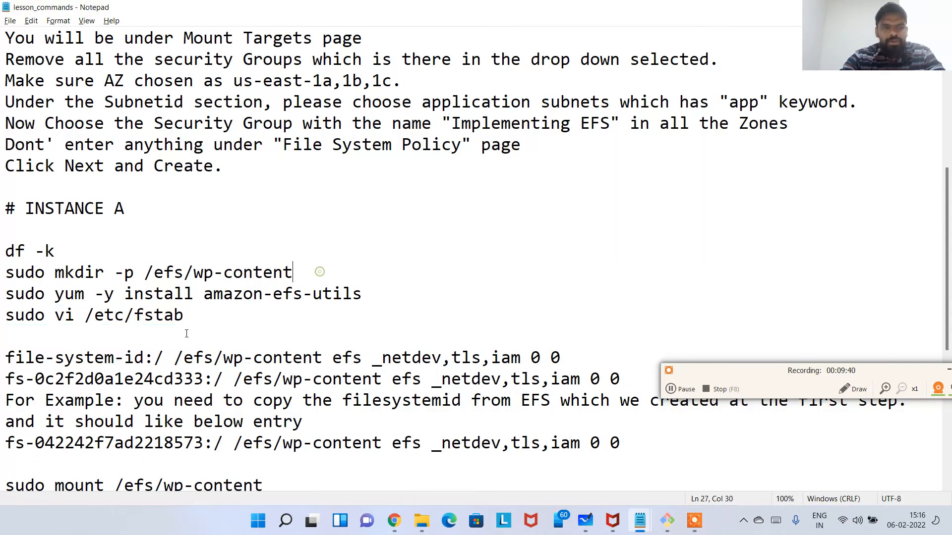
{"action": "scroll", "coordinate": [319, 272], "scroll_direction": "down", "scroll_amount": 3}
{"action": "left_click", "coordinate": [218, 187]}
{"action": "left_click", "coordinate": [400, 168]}
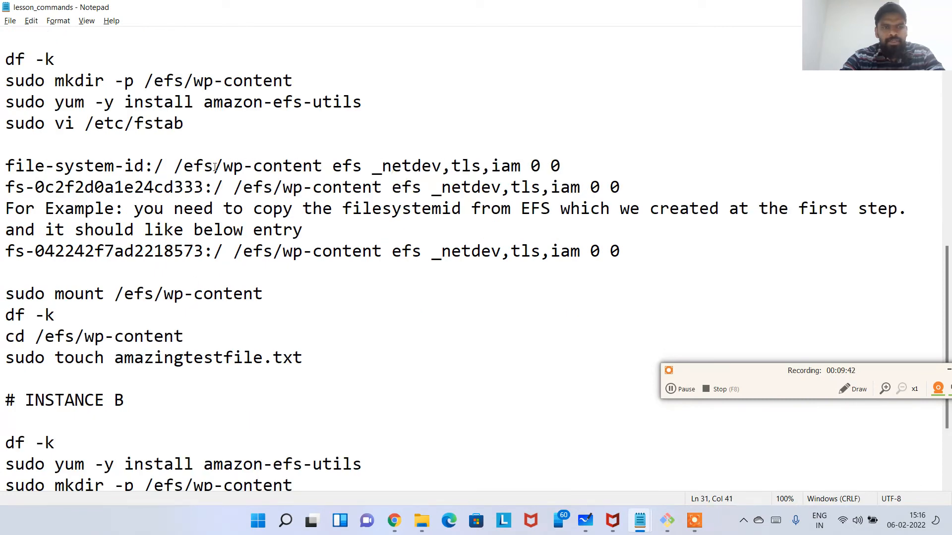
{"action": "left_click_drag", "start_coordinate": [13, 167], "coordinate": [6, 187]}
{"action": "left_click", "coordinate": [522, 172]}
{"action": "left_click", "coordinate": [247, 187]}
Refresh the Amazon EFS file systems list, open the A4L-EFS details page and copy its file system ID.
{"action": "key", "text": "alt+Tab"}
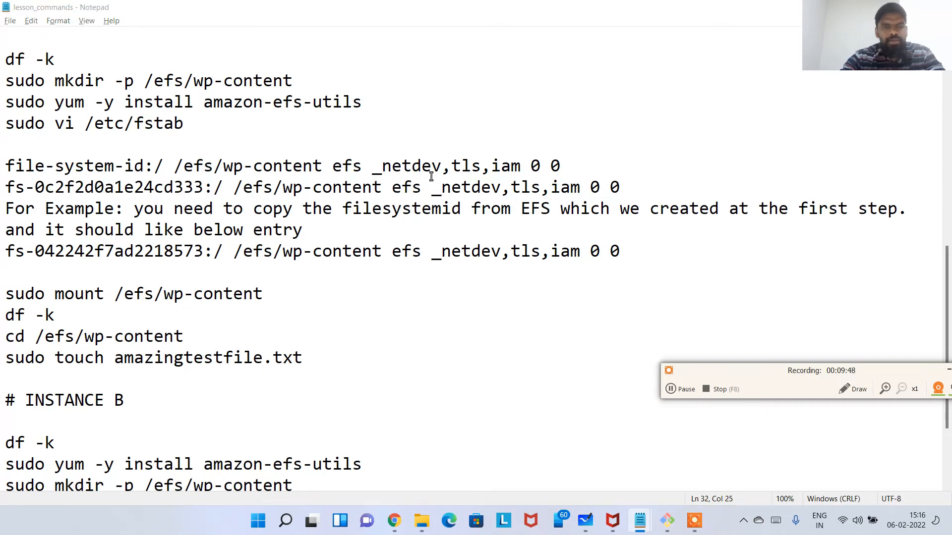
{"action": "left_click", "coordinate": [349, 18]}
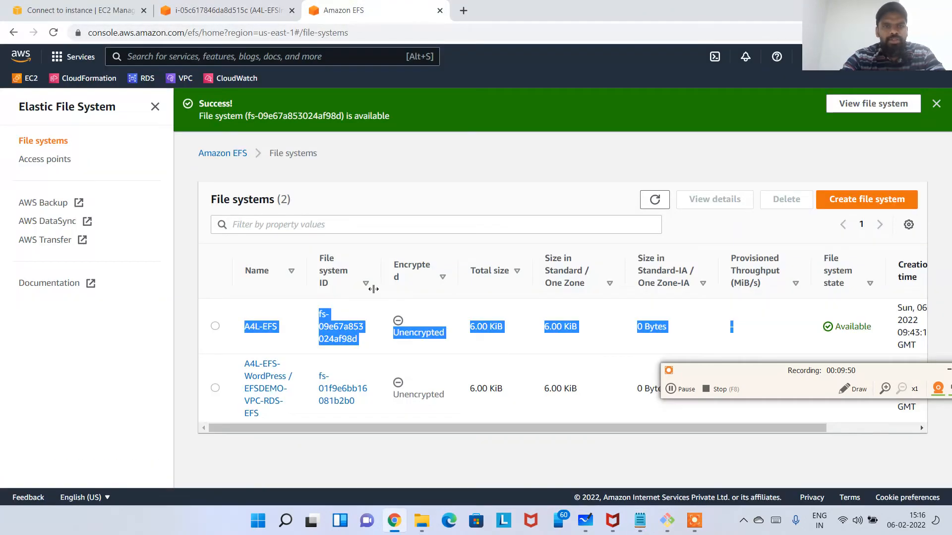
{"action": "left_click", "coordinate": [654, 199]}
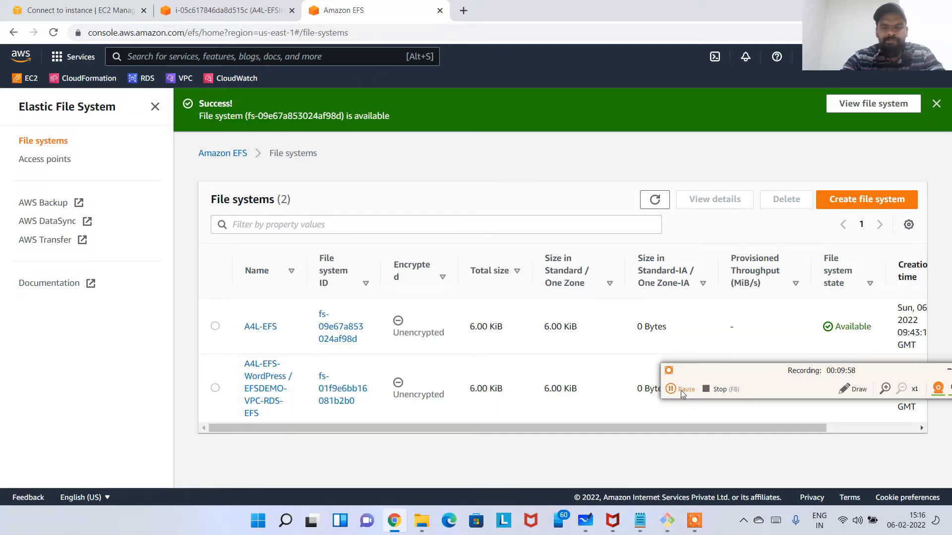
{"action": "left_click", "coordinate": [226, 322]}
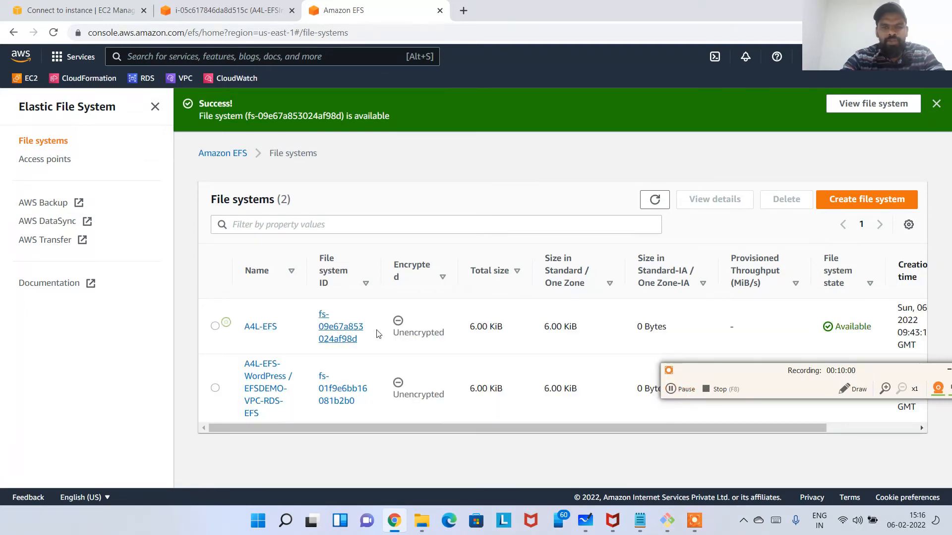
{"action": "left_click_drag", "start_coordinate": [638, 334], "coordinate": [353, 326]}
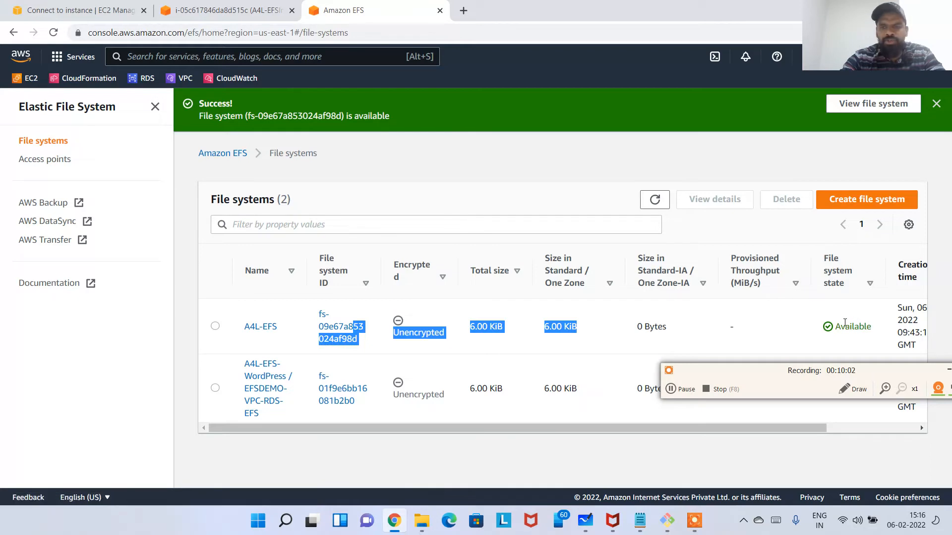
{"action": "left_click_drag", "start_coordinate": [845, 323], "coordinate": [912, 310]}
{"action": "left_click", "coordinate": [257, 328]}
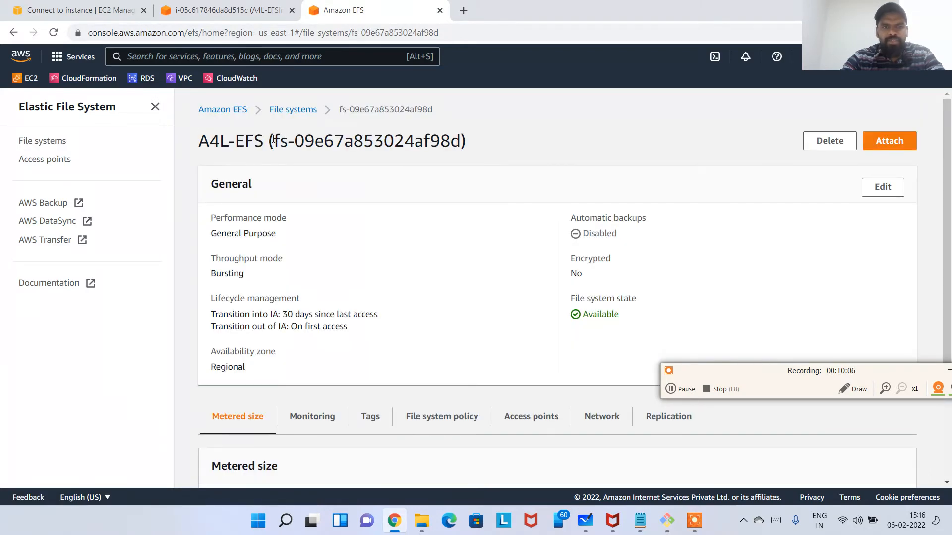
{"action": "left_click_drag", "start_coordinate": [274, 138], "coordinate": [462, 145]}
{"action": "key", "text": "ctrl+c"}
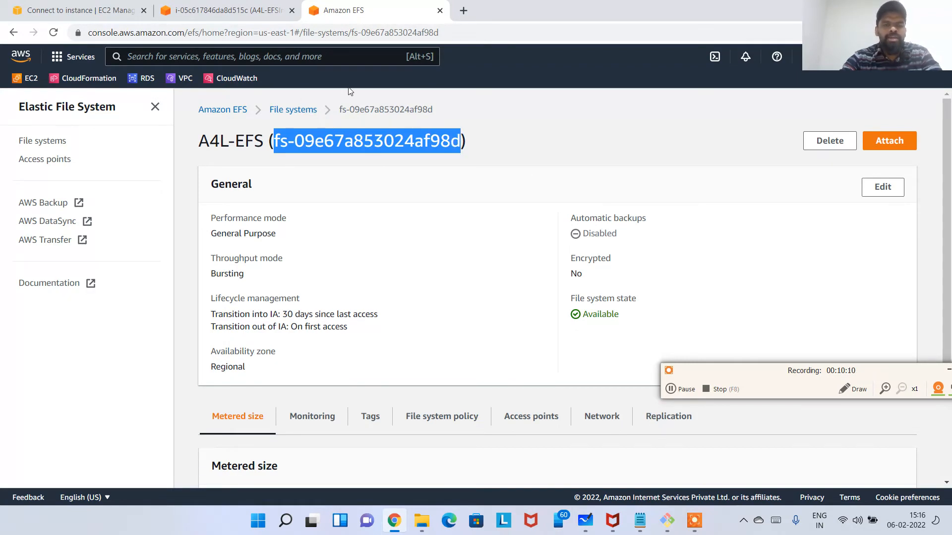
Replace the file system ID in the notes' first filled-in fstab entry with fs-09e67a853024af98d and check the /efs/wp-content path.
{"action": "key", "text": "alt+Tab"}
{"action": "left_click_drag", "start_coordinate": [204, 188], "coordinate": [5, 187]}
{"action": "key", "text": "ctrl+v"}
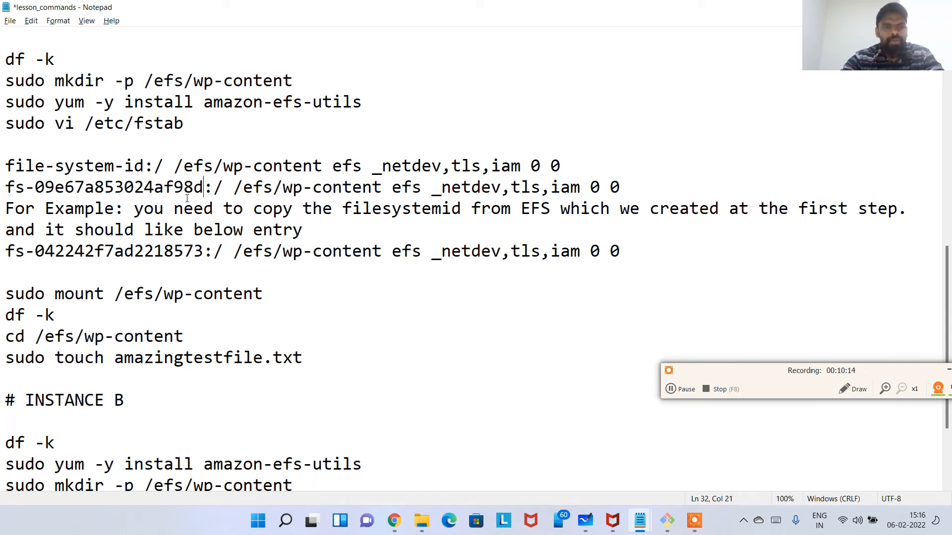
{"action": "left_click", "coordinate": [214, 187]}
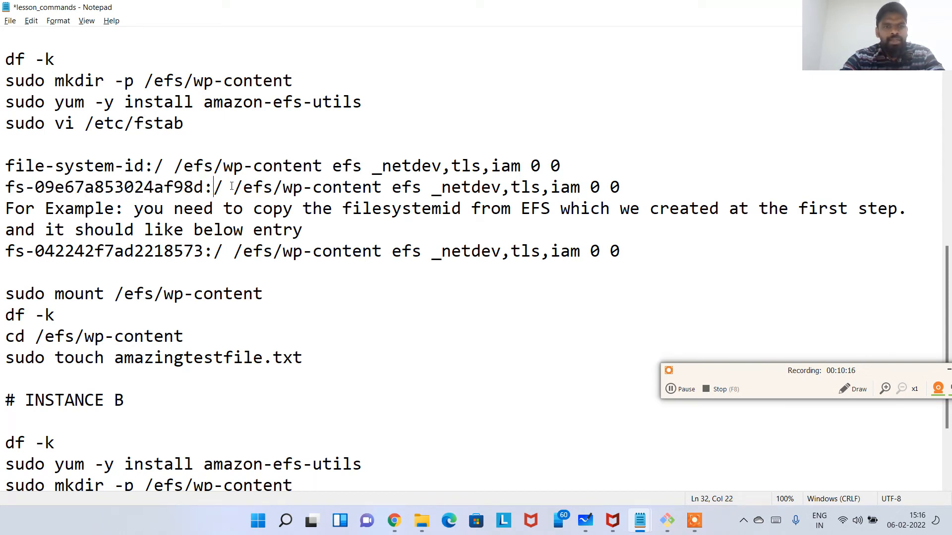
{"action": "left_click_drag", "start_coordinate": [231, 187], "coordinate": [382, 188]}
{"action": "left_click", "coordinate": [271, 190]}
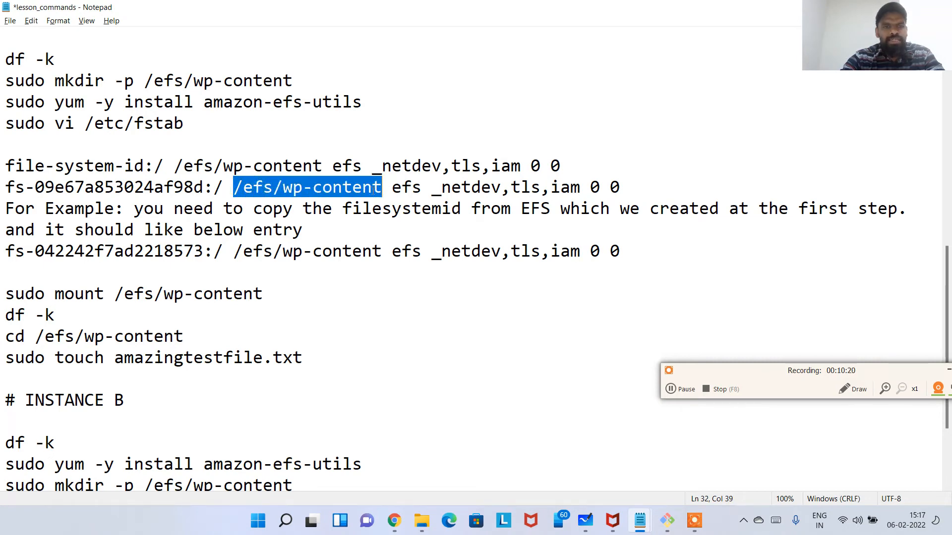
{"action": "double_click", "coordinate": [402, 188]}
Copy the entry fs-09e67a853024af98d:/ /efs/wp-content efs _netdev,tls,iam 0 0 into /etc/fstab, then save and quit vi.
{"action": "left_click", "coordinate": [634, 187]}
{"action": "key", "text": "shift+Left"}
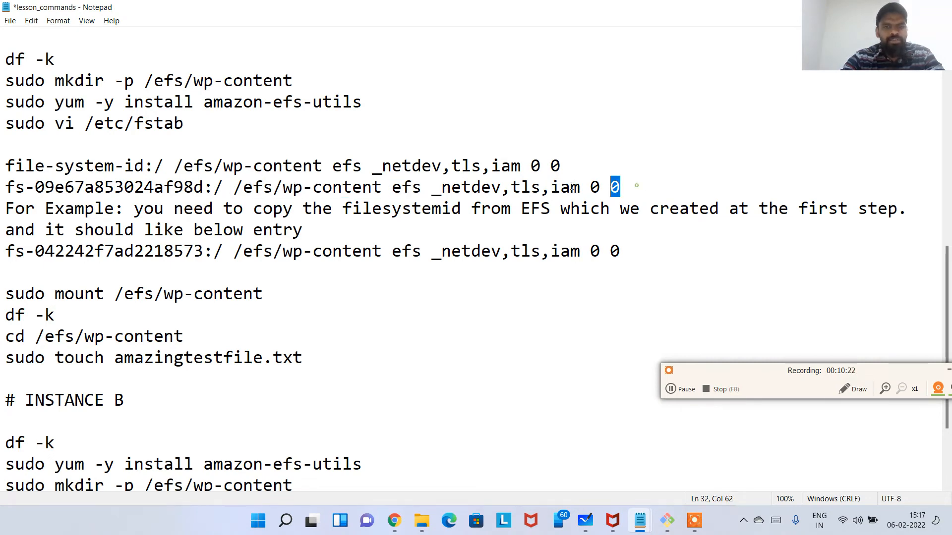
{"action": "key", "text": "shift+Home"}
{"action": "key", "text": "ctrl+c"}
{"action": "key", "text": "alt+Tab"}
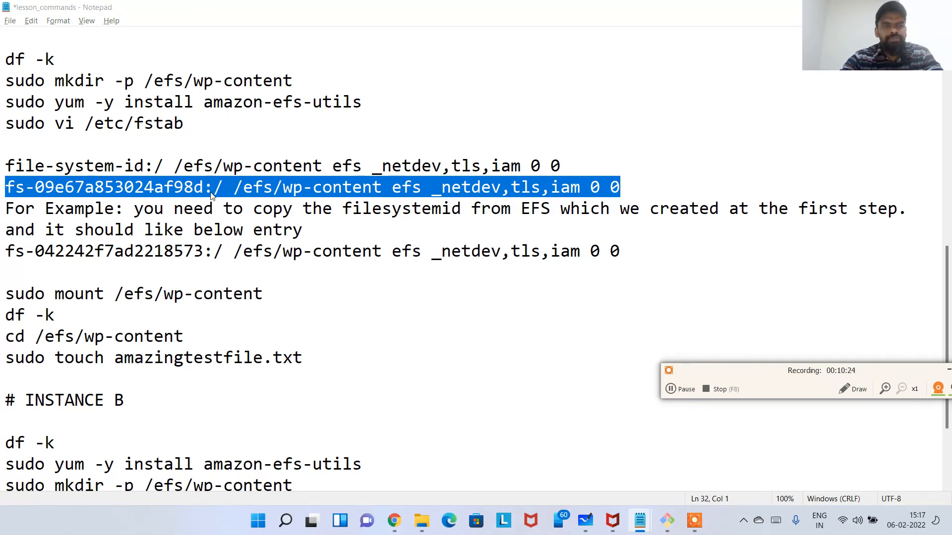
{"action": "left_click", "coordinate": [223, 2]}
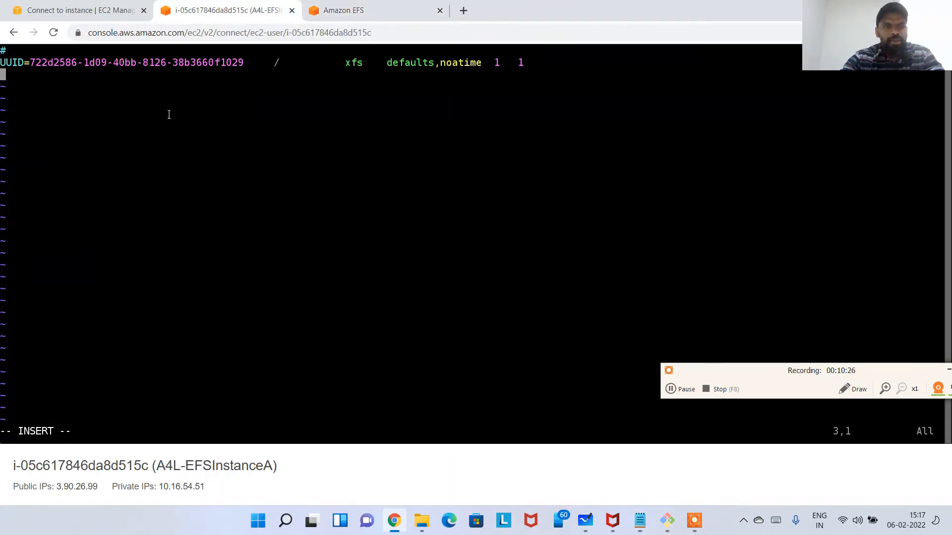
{"action": "key", "text": "ctrl+v"}
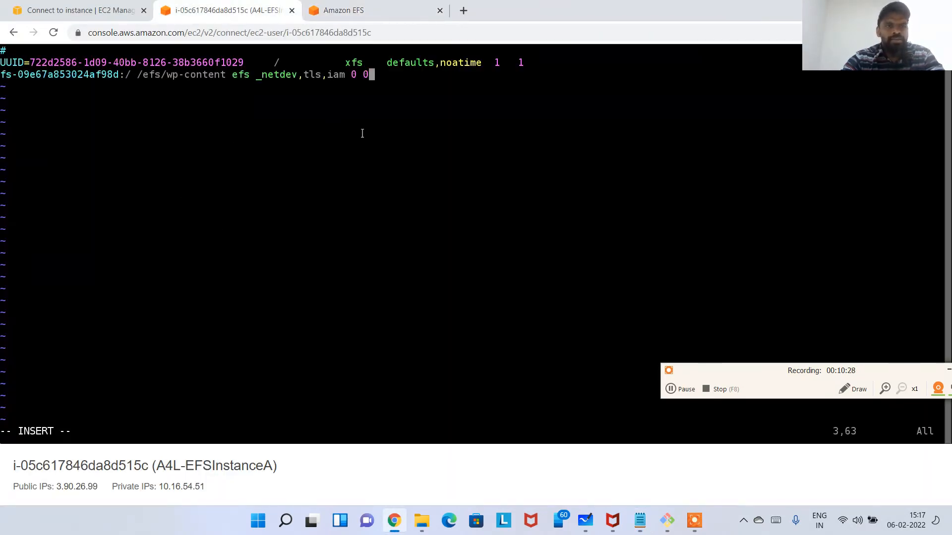
{"action": "key", "text": "Escape"}
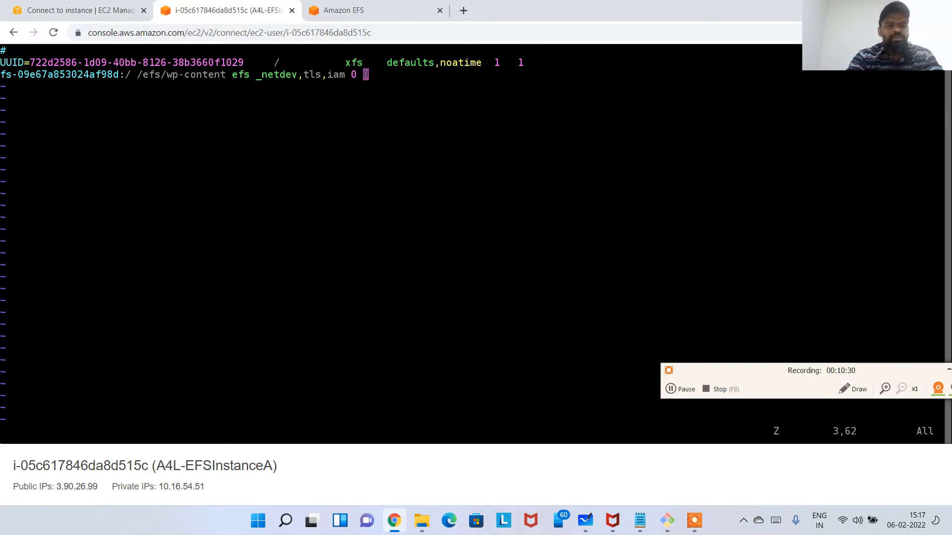
{"action": "key", "text": "shift+z"}
Look up the command for mounting /efs/wp-content in the lesson_commands notes and return to the instance terminal.
{"action": "key", "text": "alt+Tab"}
{"action": "key", "text": "alt+Tab"}
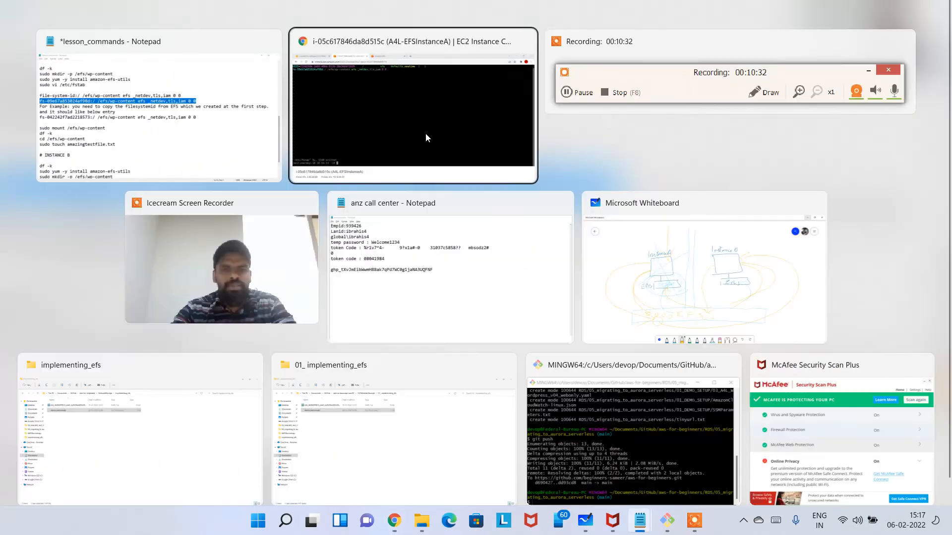
{"action": "key", "text": "alt+shift+Tab"}
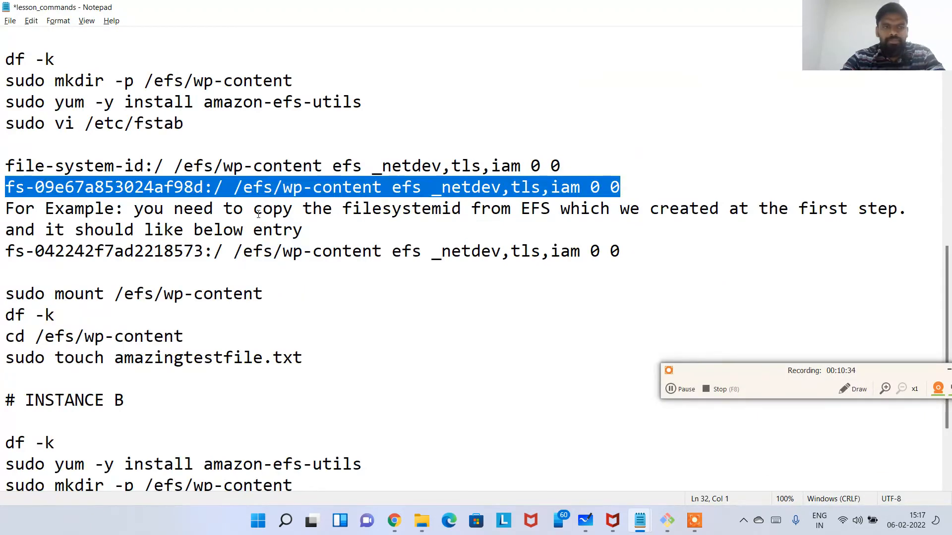
{"action": "left_click", "coordinate": [243, 188]}
{"action": "scroll", "coordinate": [214, 265], "scroll_direction": "down", "scroll_amount": 1}
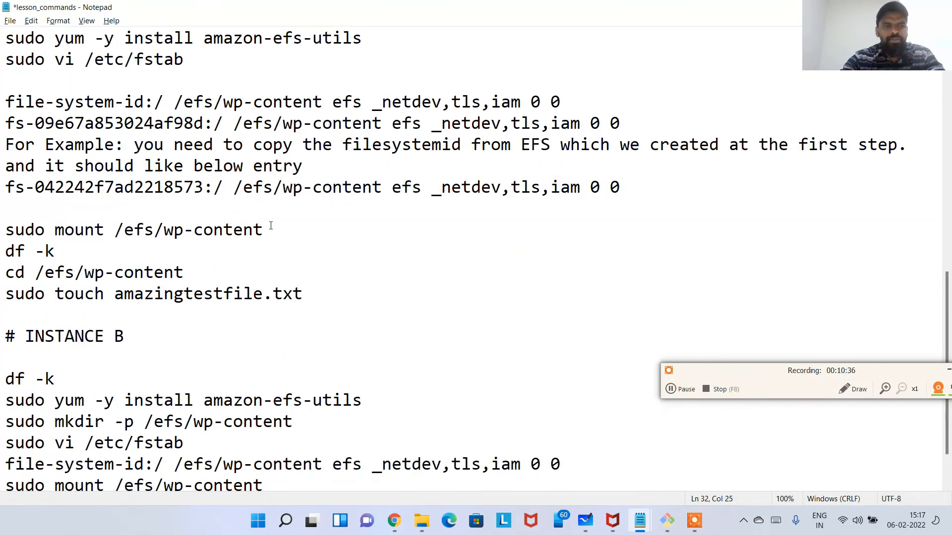
{"action": "triple_click", "coordinate": [293, 229]}
{"action": "key", "text": "alt+Tab"}
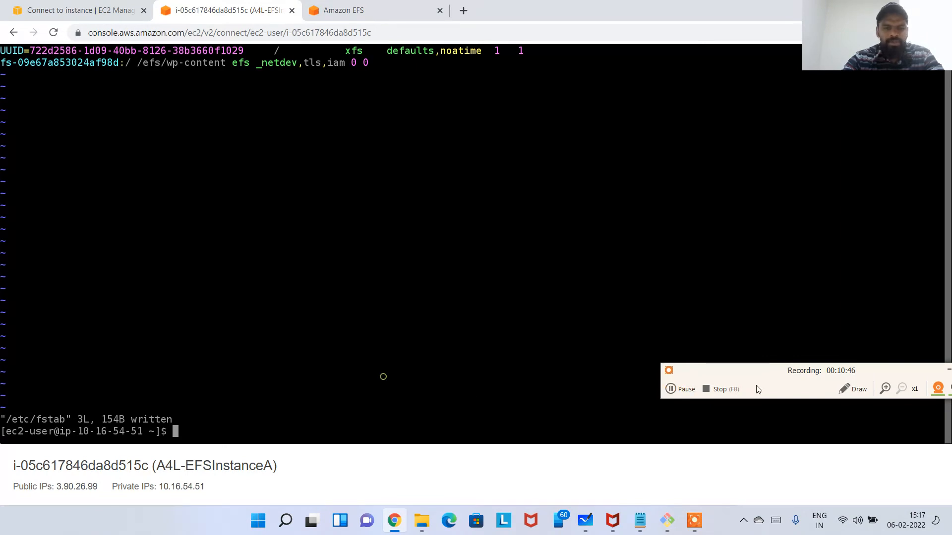
{"action": "type", "text": "sud o"}
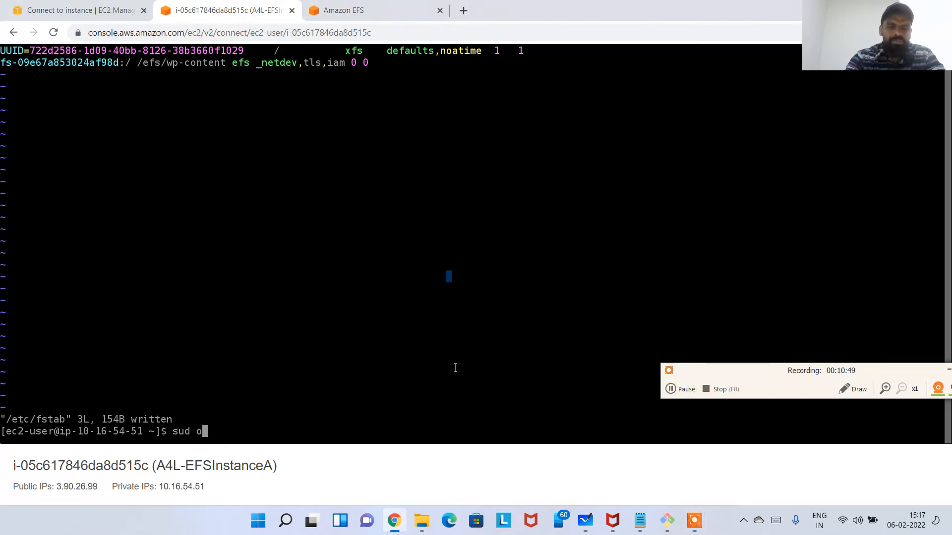
{"action": "key", "text": "BackSpace"}
{"action": "key", "text": "BackSpace"}
{"action": "key", "text": "BackSpace"}
{"action": "key", "text": "BackSpace"}
{"action": "key", "text": "BackSpace"}
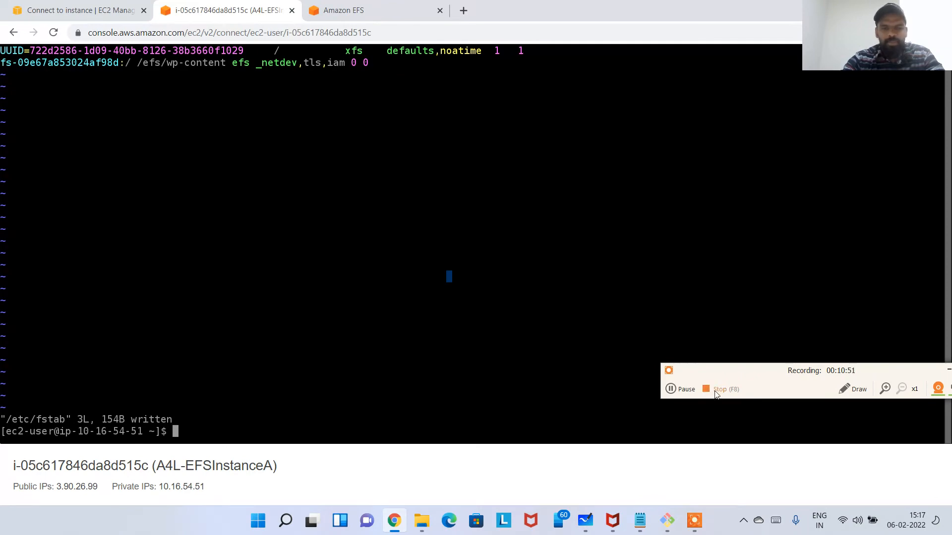
Copy the command sudo mount /efs/wp-content from the notes and run it in the A4L-EFSInstanceA terminal.
{"action": "key", "text": "alt+Tab"}
{"action": "left_click", "coordinate": [170, 223]}
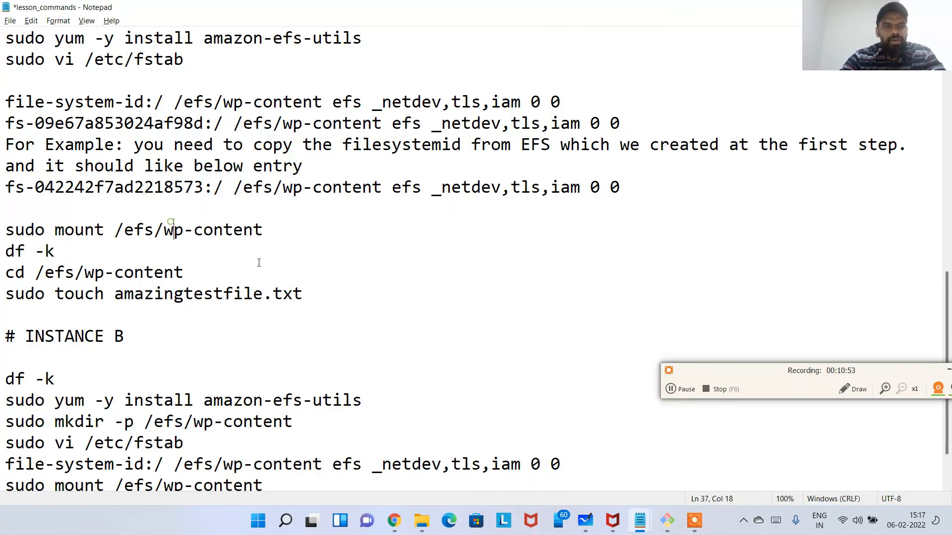
{"action": "left_click", "coordinate": [267, 229]}
{"action": "key", "text": "shift+Home"}
{"action": "key", "text": "alt+Tab"}
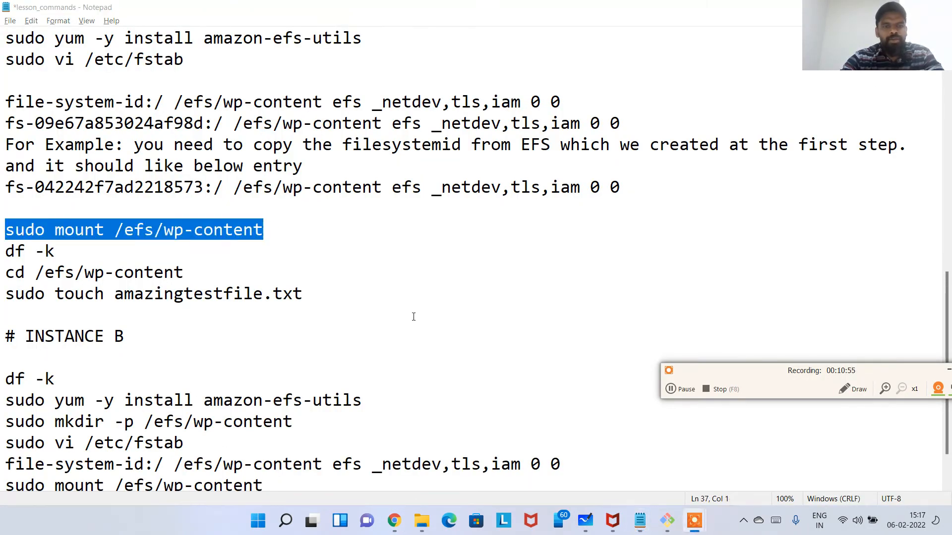
{"action": "key", "text": "alt+Tab"}
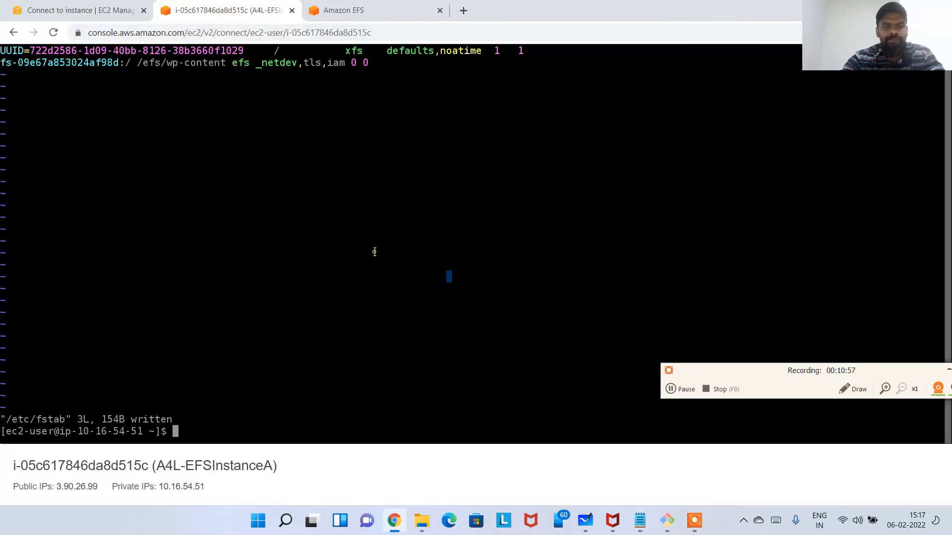
{"action": "type", "text": "sudo mount /efs/wp-content"}
{"action": "key", "text": "Return"}
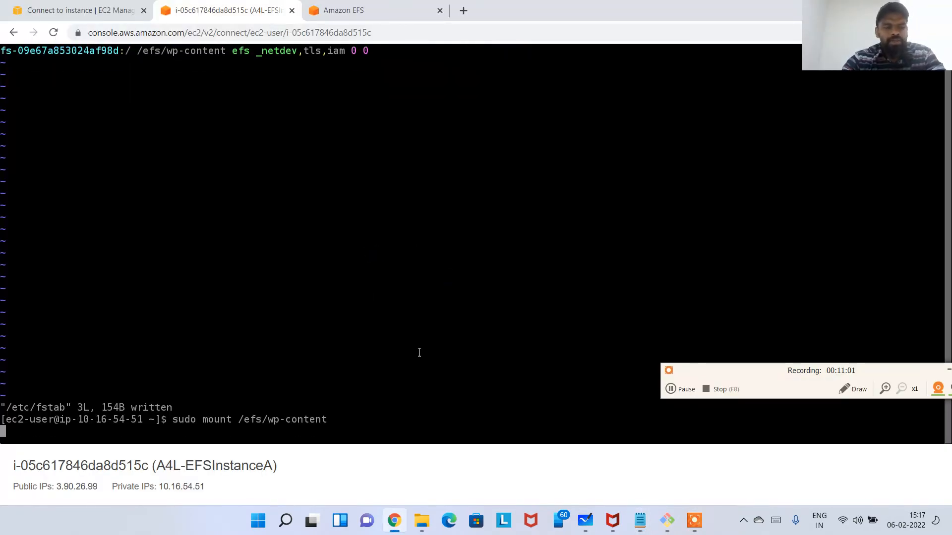
List the mounted file systems with df -k and examine the /efs/wp-content entry.
{"action": "key", "text": "alt+Tab"}
{"action": "left_click", "coordinate": [206, 272]}
{"action": "key", "text": "alt+Tab"}
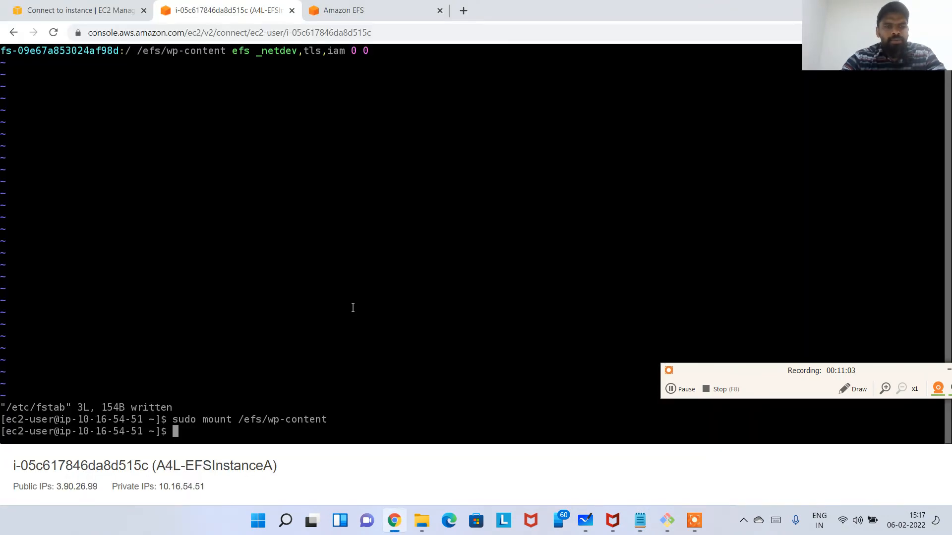
{"action": "type", "text": "df -k"}
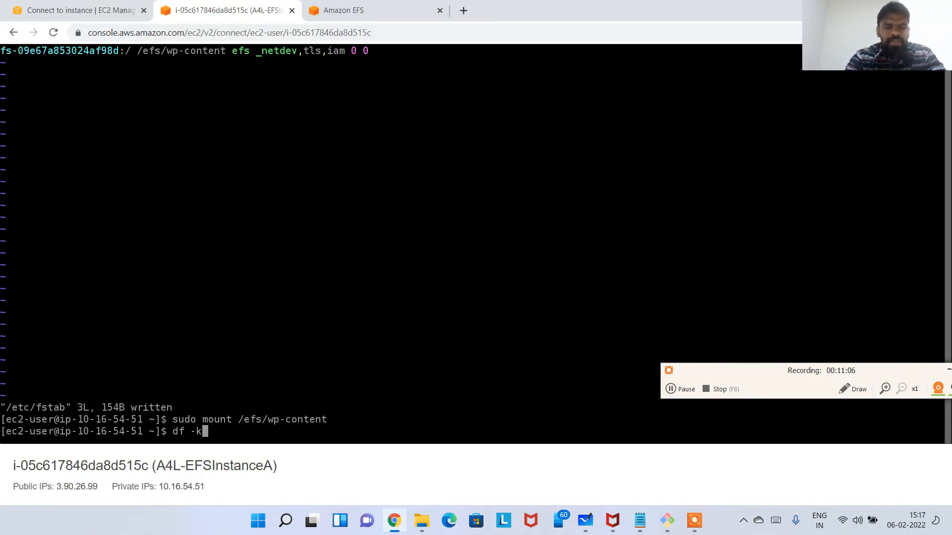
{"action": "key", "text": "Return"}
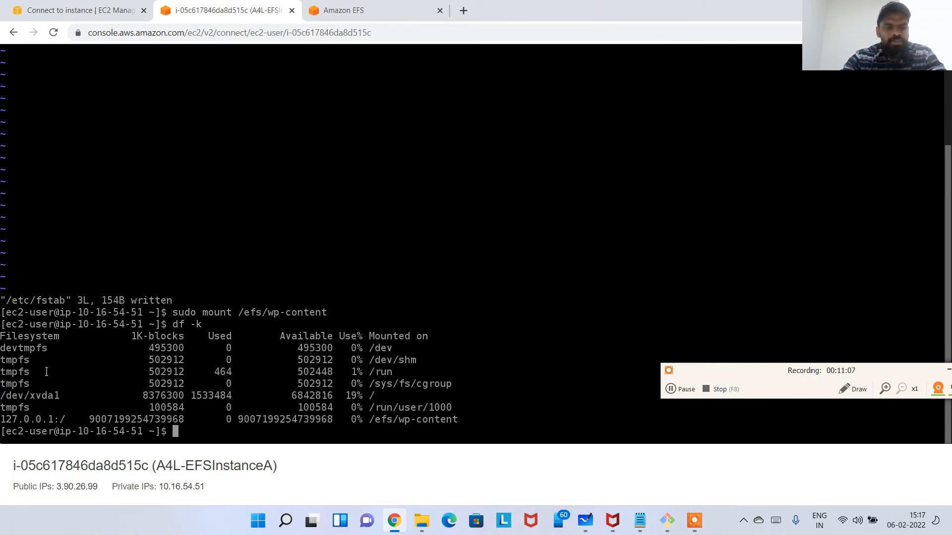
{"action": "left_click_drag", "start_coordinate": [1, 419], "coordinate": [468, 421]}
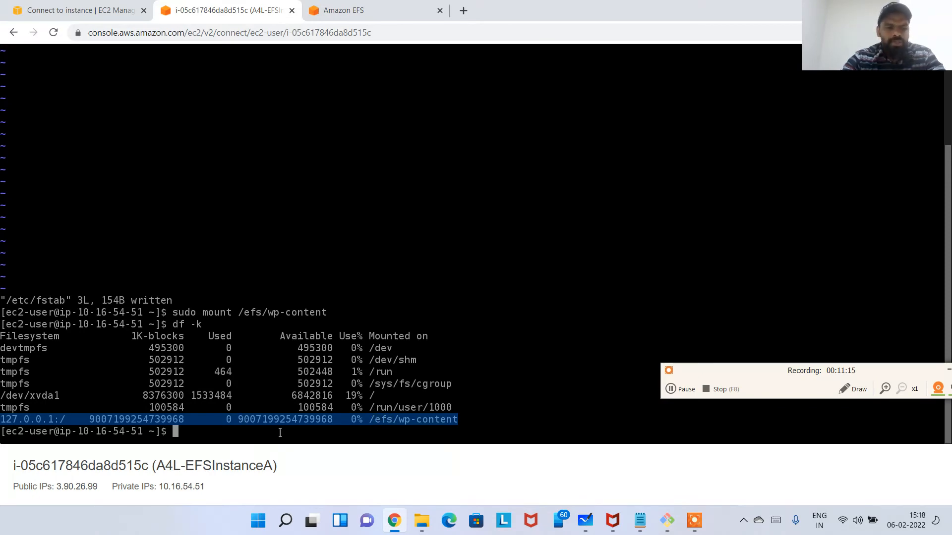
Change to the /efs/wp-content directory in a cleared terminal and list its contents with ls.
{"action": "key", "text": "alt+Tab"}
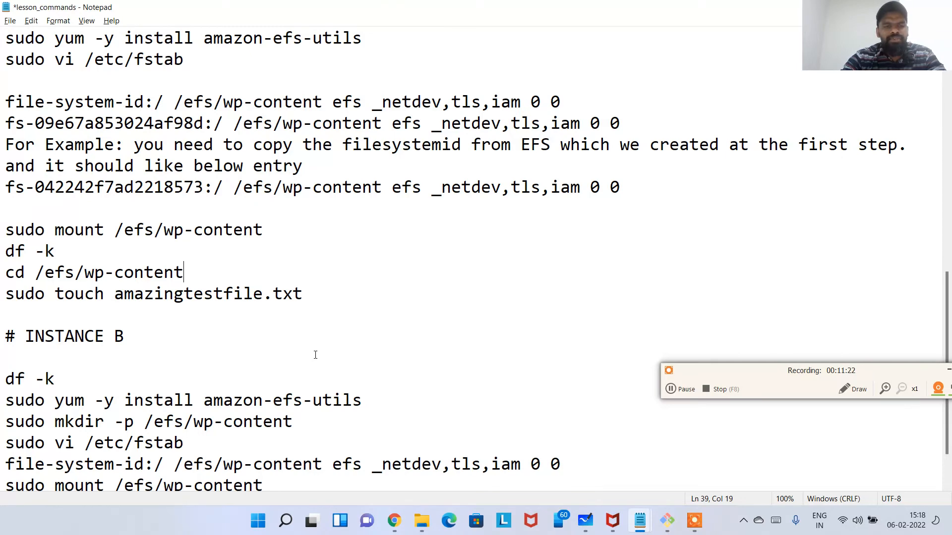
{"action": "key", "text": "alt+Tab"}
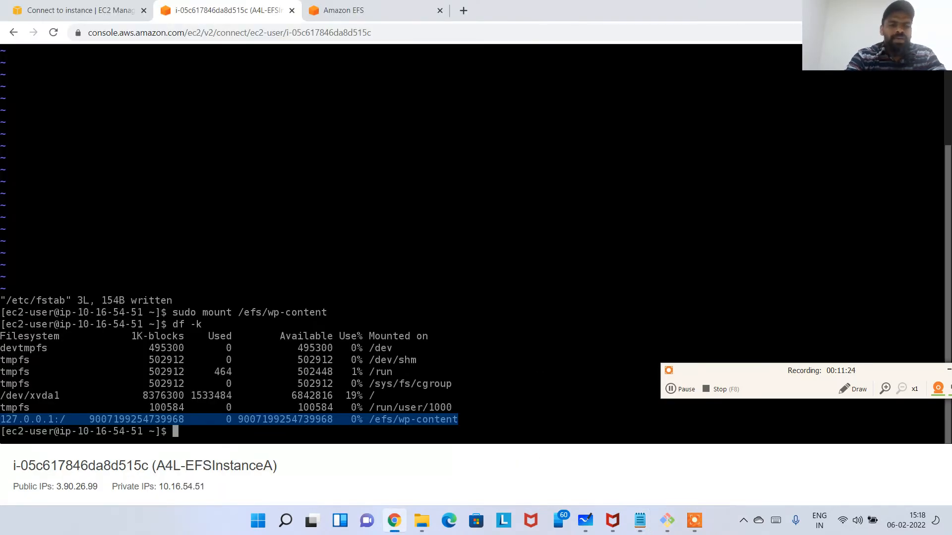
{"action": "key", "text": "ctrl+l"}
{"action": "type", "text": "cd /wps/c"}
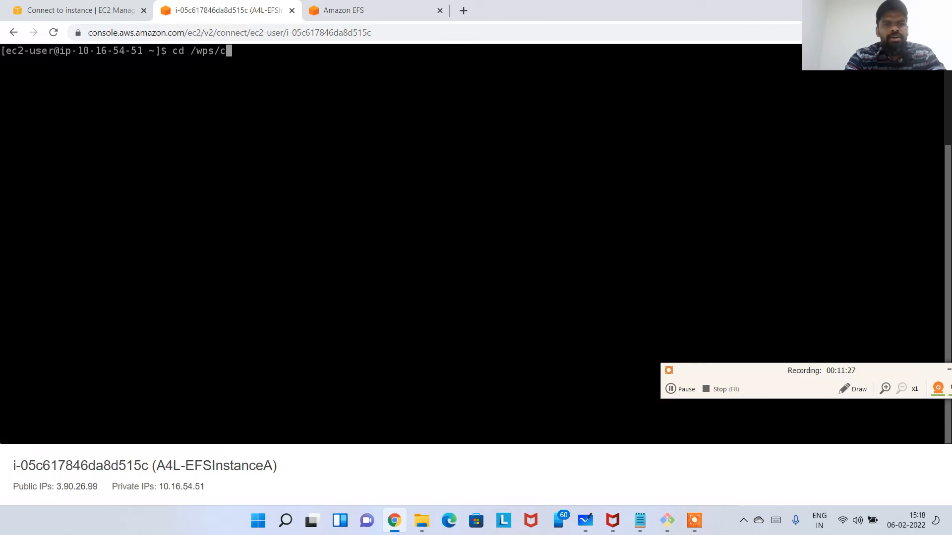
{"action": "key", "text": "BackSpace"}
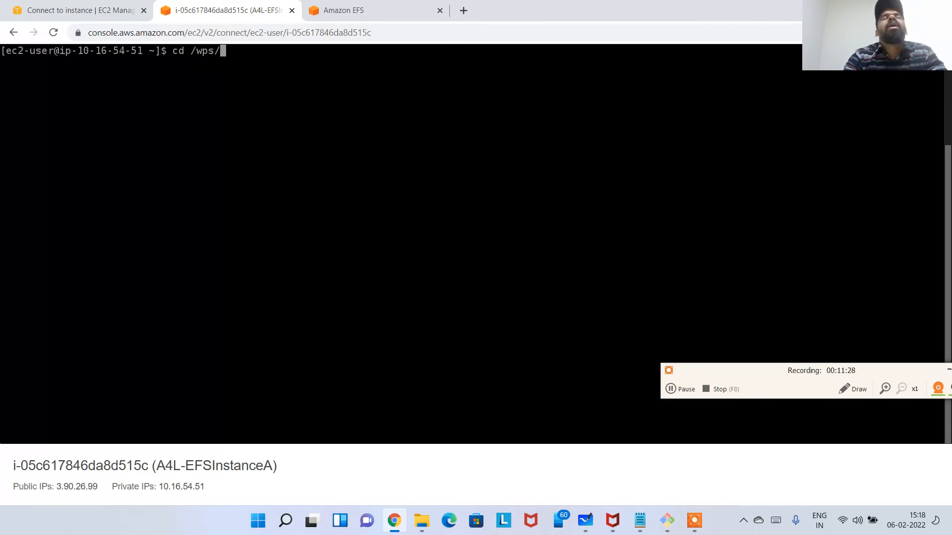
{"action": "key", "text": "alt+Tab"}
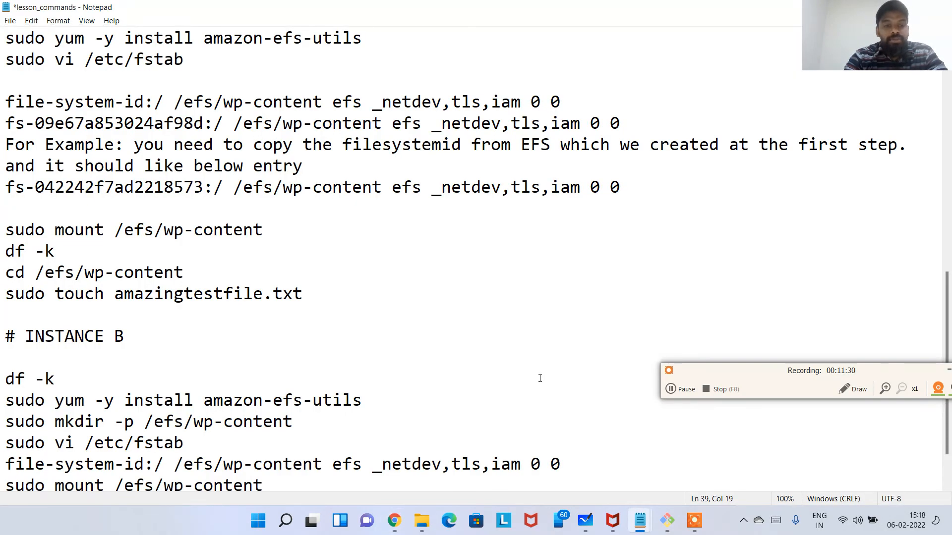
{"action": "key", "text": "alt+Tab"}
{"action": "type", "text": "w"}
{"action": "key", "text": "BackSpace"}
{"action": "key", "text": "BackSpace"}
{"action": "key", "text": "BackSpace"}
{"action": "key", "text": "BackSpace"}
{"action": "key", "text": "BackSpace"}
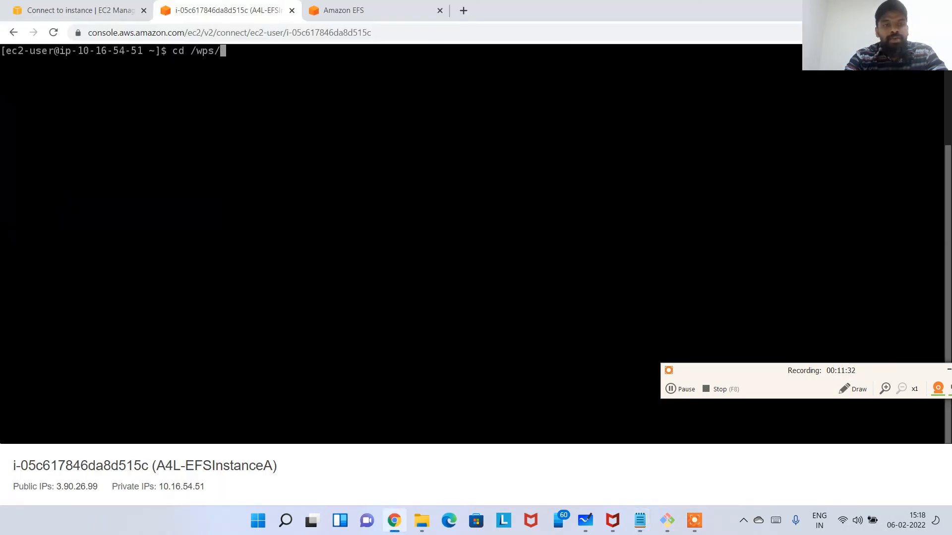
{"action": "type", "text": "erfs/"}
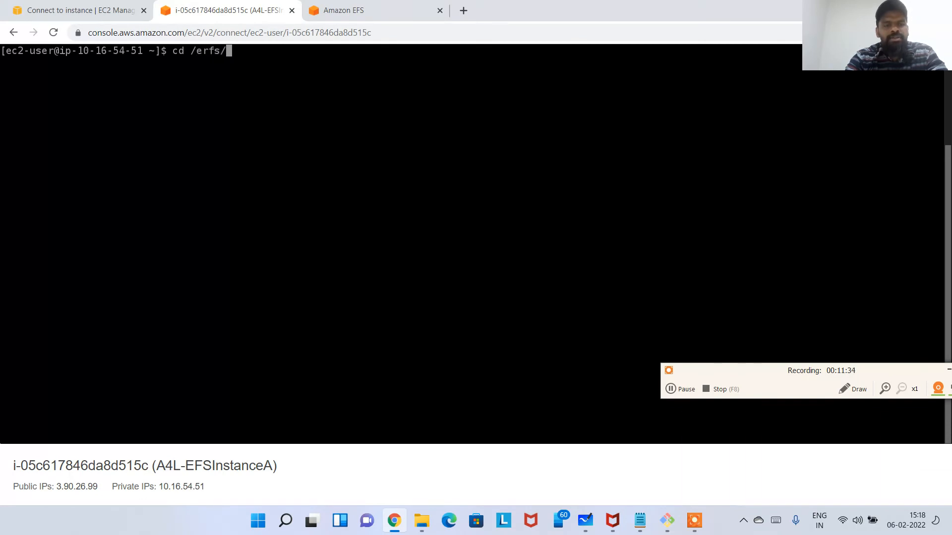
{"action": "key", "text": "BackSpace"}
{"action": "key", "text": "BackSpace"}
{"action": "key", "text": "BackSpace"}
{"action": "key", "text": "BackSpace"}
{"action": "type", "text": "fs/wp"}
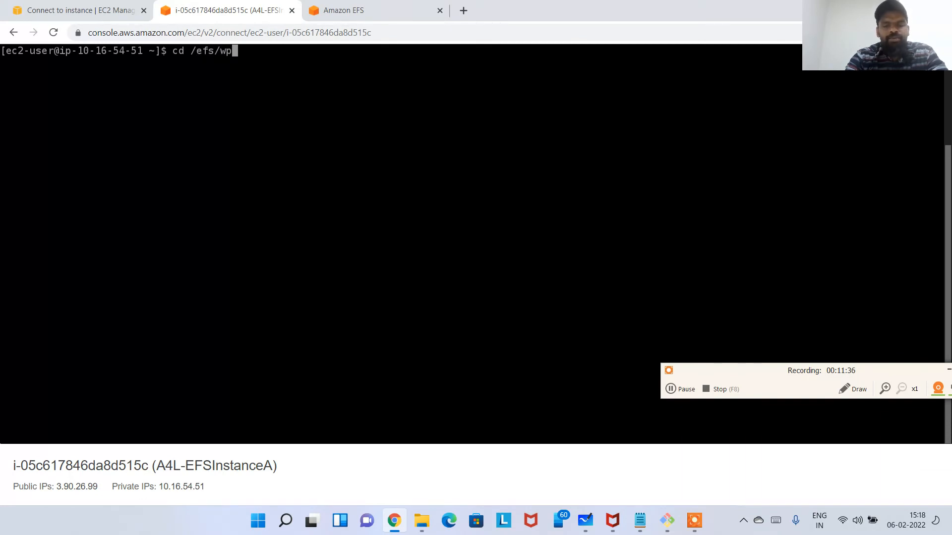
{"action": "type", "text": "-contente"}
{"action": "key", "text": "Return"}
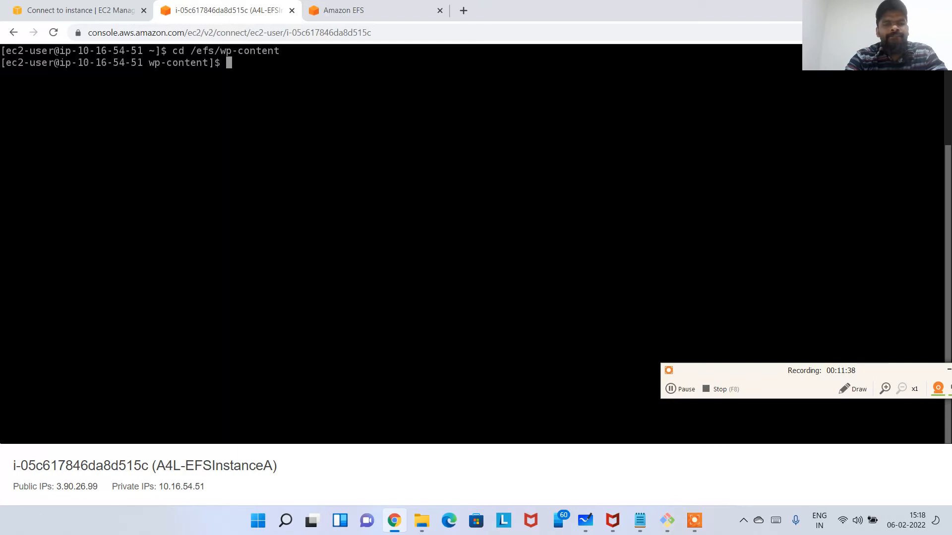
{"action": "type", "text": "ls"}
{"action": "key", "text": "Return"}
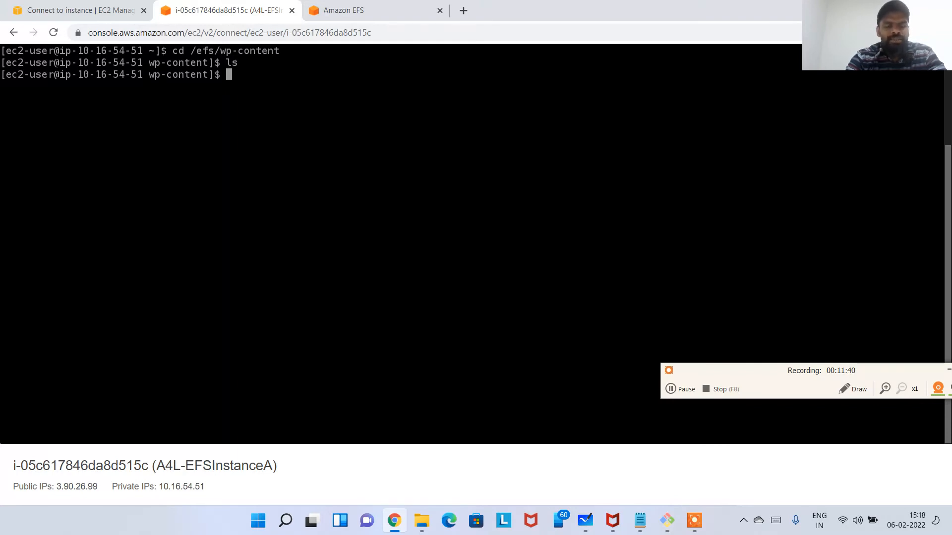
Try to create an empty .txt file named with the presenter's first name, using touch as ec2-user.
{"action": "type", "text": "touch samer."}
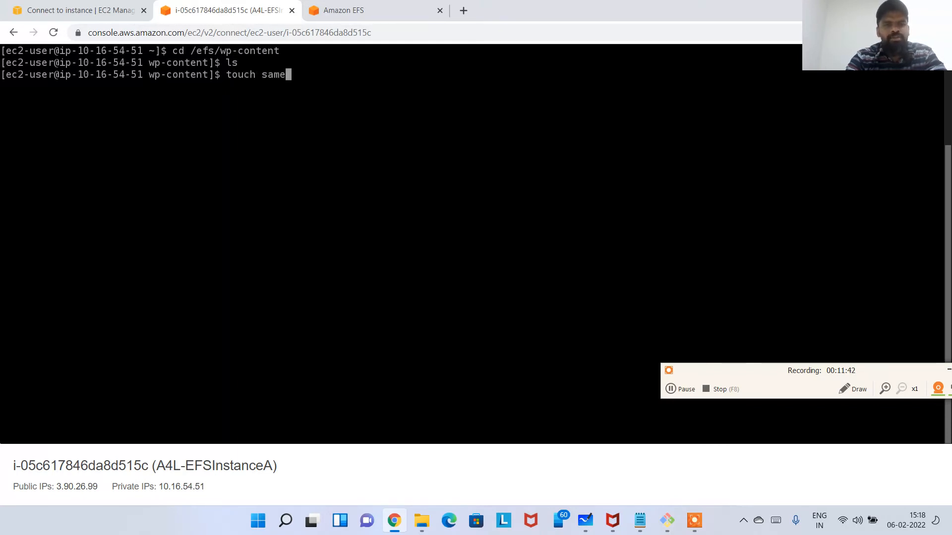
{"action": "key", "text": "BackSpace"}
{"action": "key", "text": "BackSpace"}
{"action": "type", "text": "er.txt"}
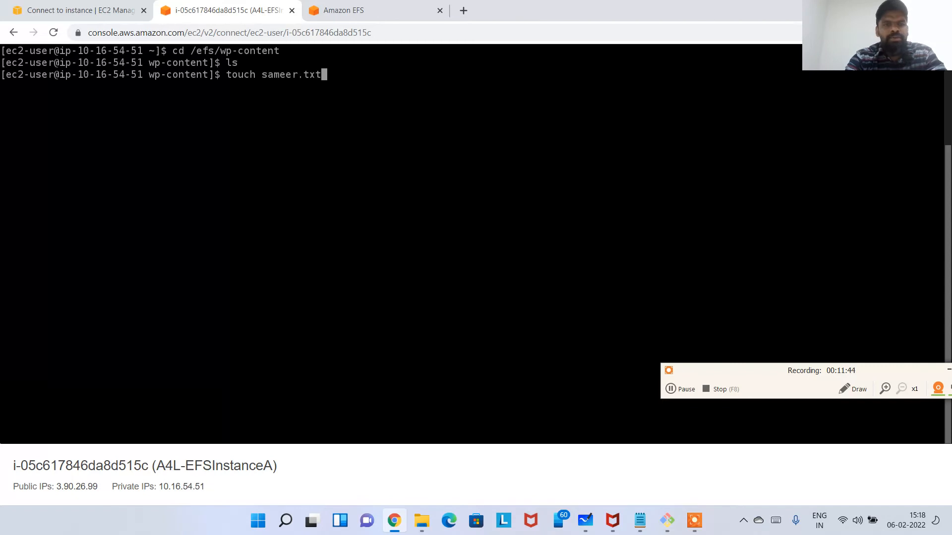
{"action": "key", "text": "Return"}
As root through sudo su, create the empty .txt file named with the presenter's first name, and list the directory.
{"action": "type", "text": "sudo su"}
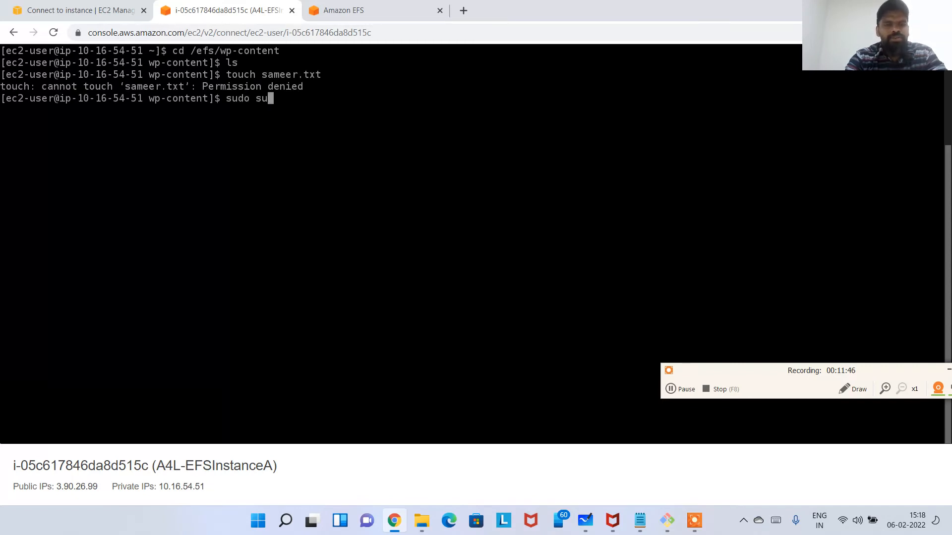
{"action": "key", "text": "Return"}
{"action": "type", "text": "touch sameer.txt"}
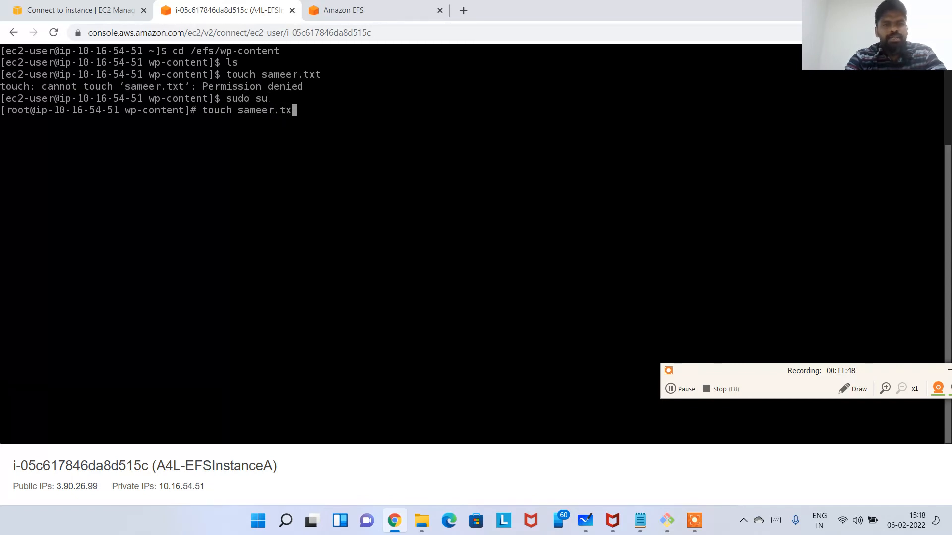
{"action": "key", "text": "Return"}
{"action": "type", "text": "ls"}
{"action": "key", "text": "Return"}
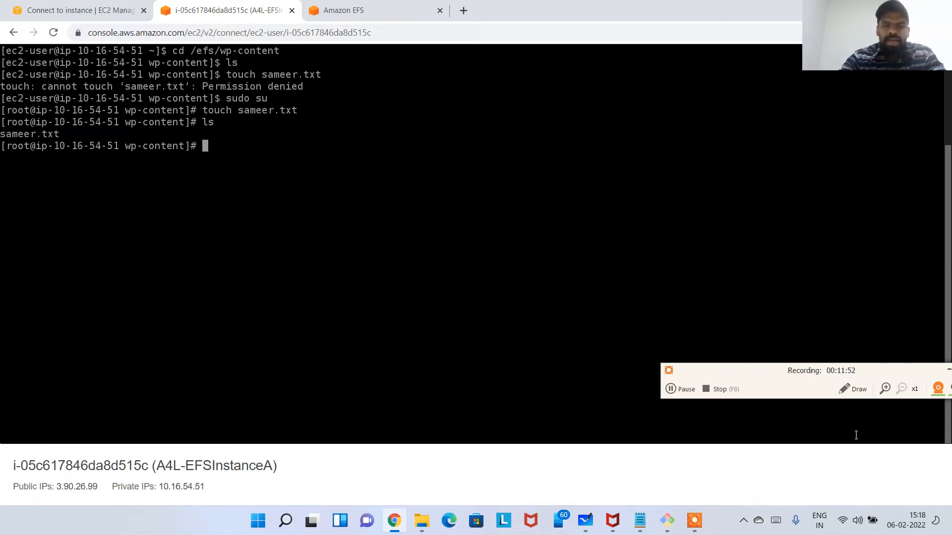
{"action": "left_click", "coordinate": [857, 390]}
{"action": "mouse_move", "coordinate": [364, 86]}
{"action": "left_mouse_down"}
{"action": "mouse_move", "coordinate": [6, 25]}
{"action": "mouse_move", "coordinate": [150, 355]}
{"action": "mouse_move", "coordinate": [350, 67]}
{"action": "left_mouse_up"}
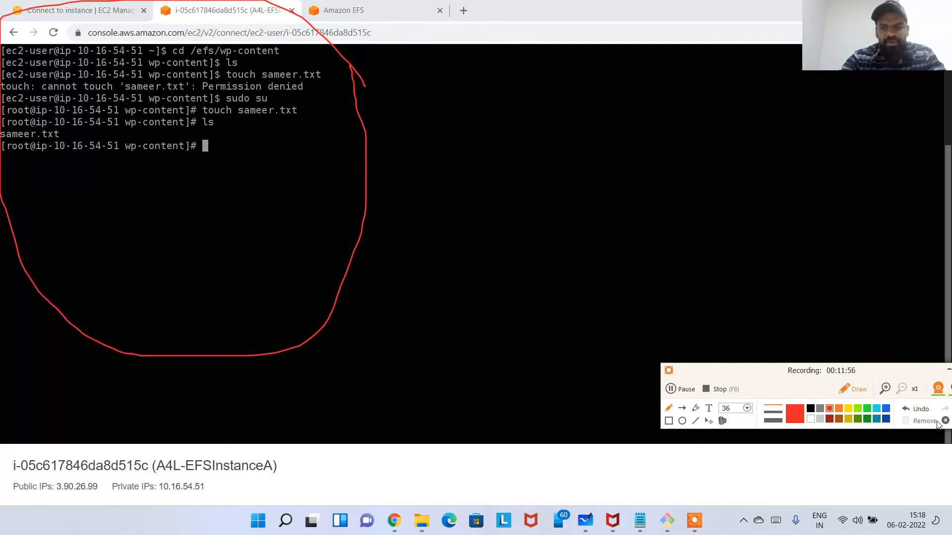
{"action": "left_click", "coordinate": [857, 425]}
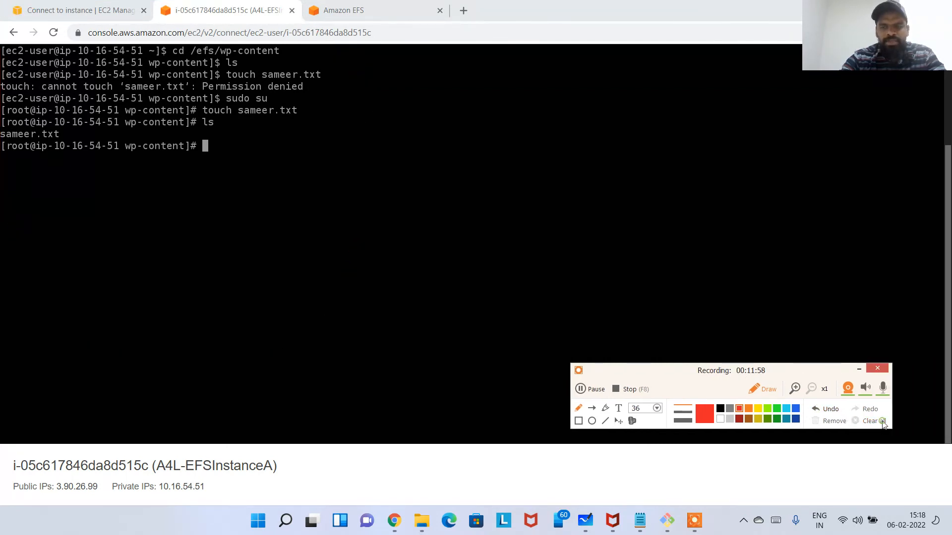
{"action": "left_click", "coordinate": [766, 390]}
Select A4L-EFSInstanceB in the EC2 instances list and open an EC2 Instance Connect session to it.
{"action": "key", "text": "ctrl+shift+Tab"}
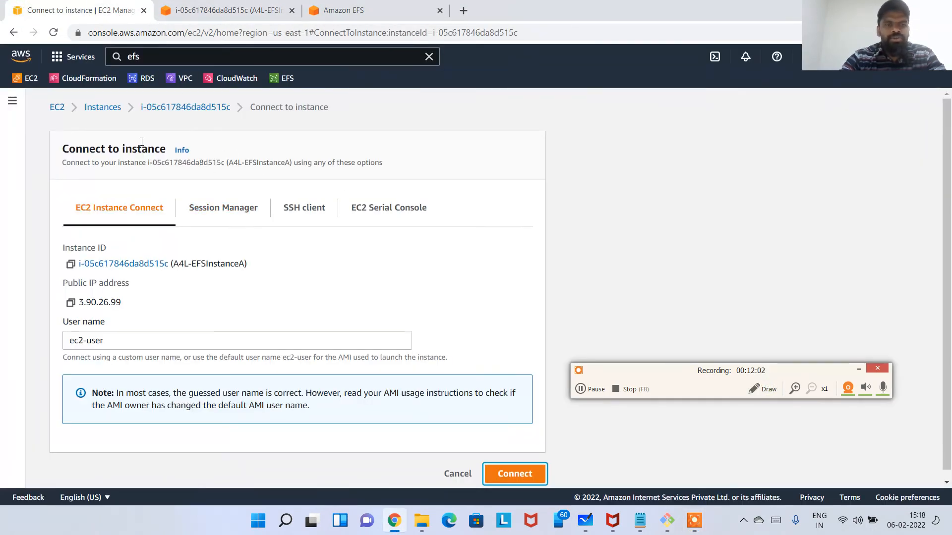
{"action": "left_click", "coordinate": [97, 107]}
{"action": "left_click", "coordinate": [299, 211]}
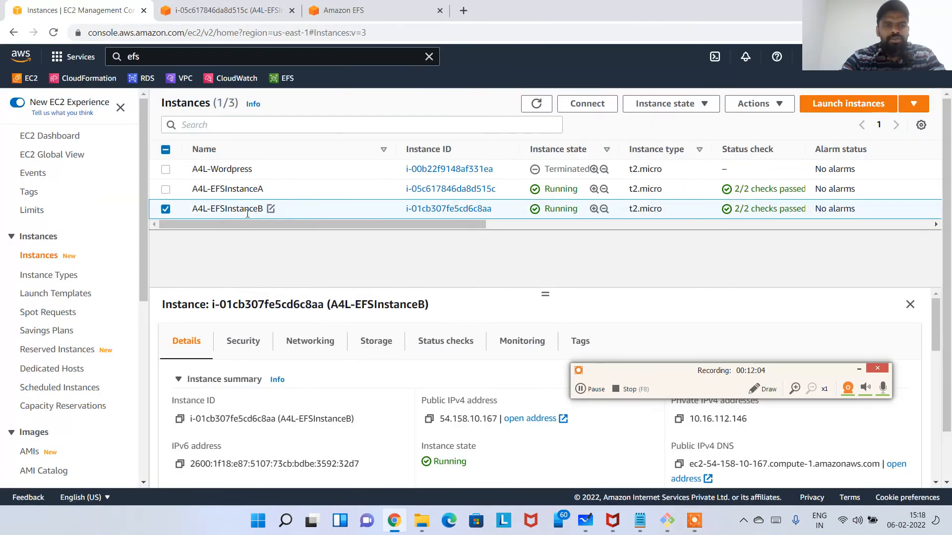
{"action": "left_click_drag", "start_coordinate": [231, 210], "coordinate": [273, 212]}
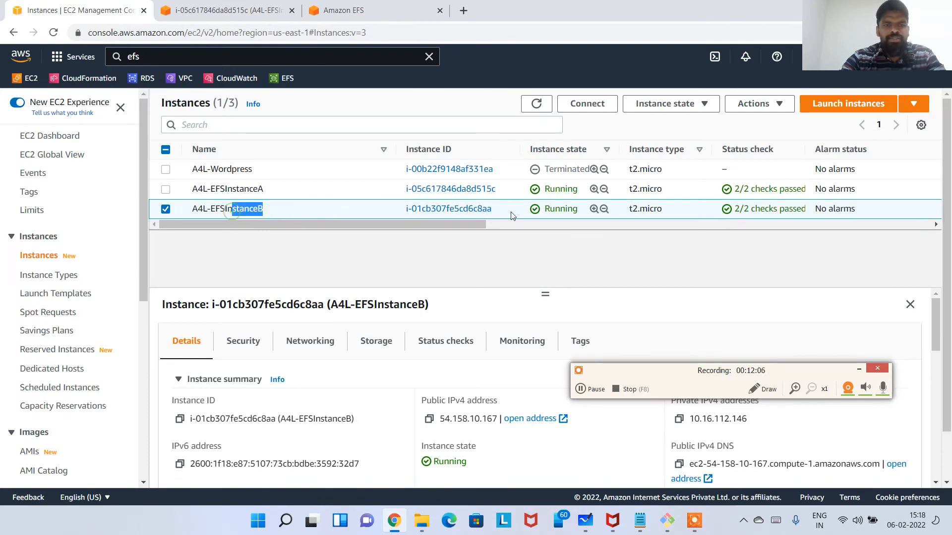
{"action": "left_click", "coordinate": [586, 103]}
{"action": "left_click", "coordinate": [515, 475]}
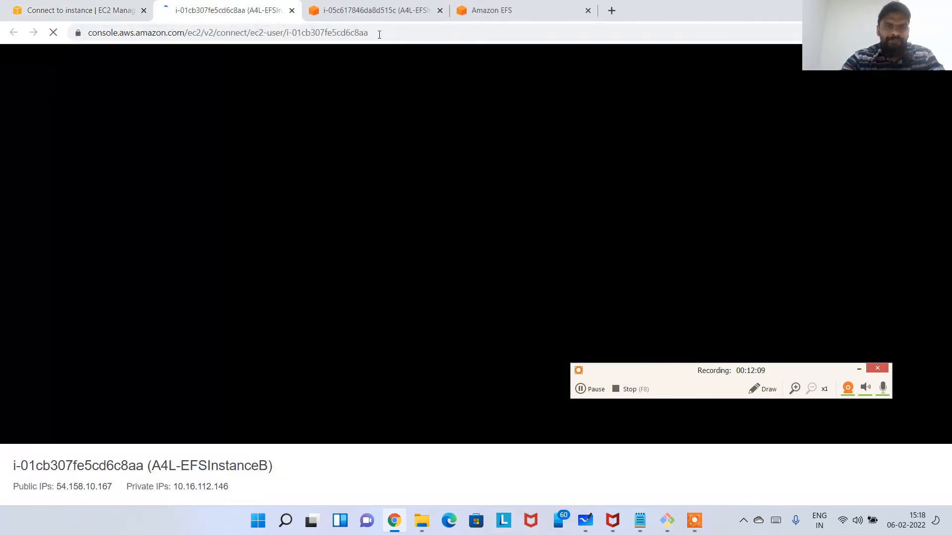
In the A4L-EFSInstanceB session, list the home directory with ls -l and the mounted file systems with df -k.
{"action": "left_click", "coordinate": [372, 17]}
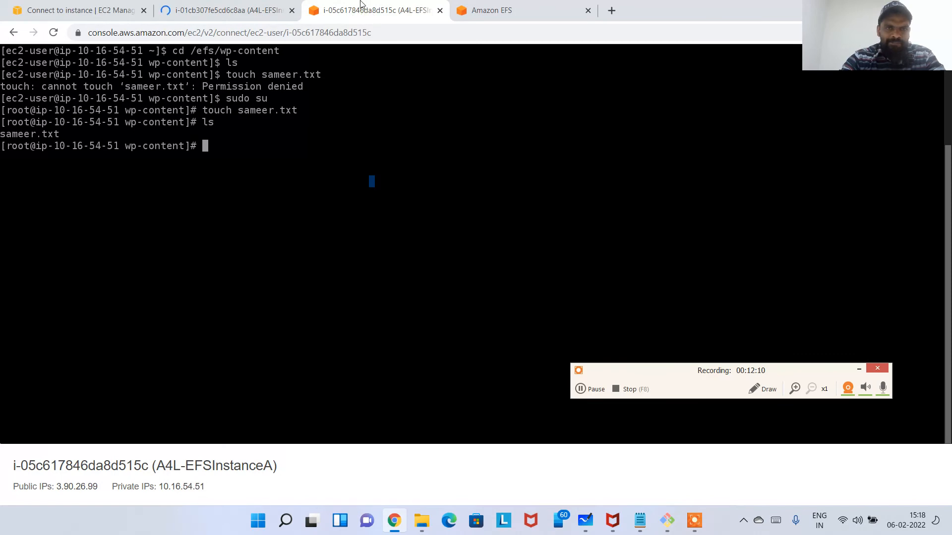
{"action": "left_click", "coordinate": [186, 9]}
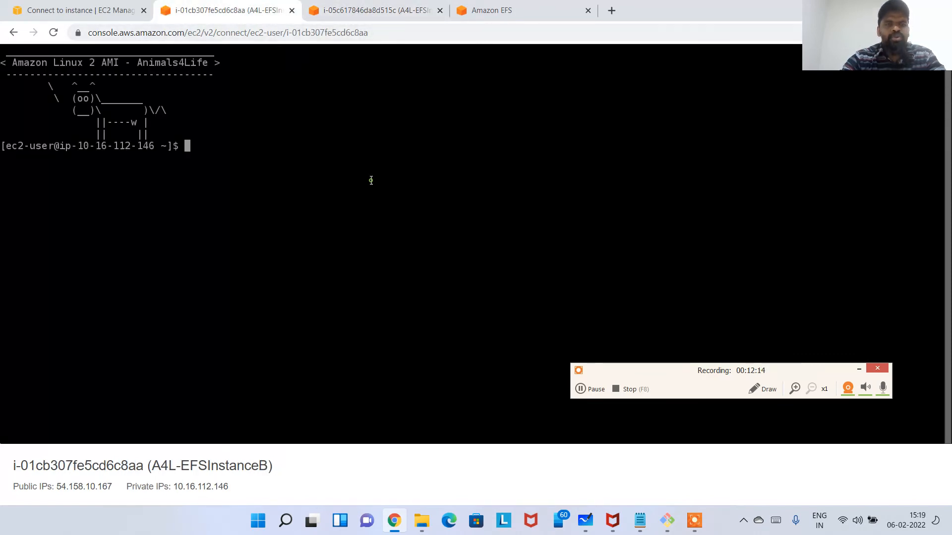
{"action": "type", "text": "ls -l"}
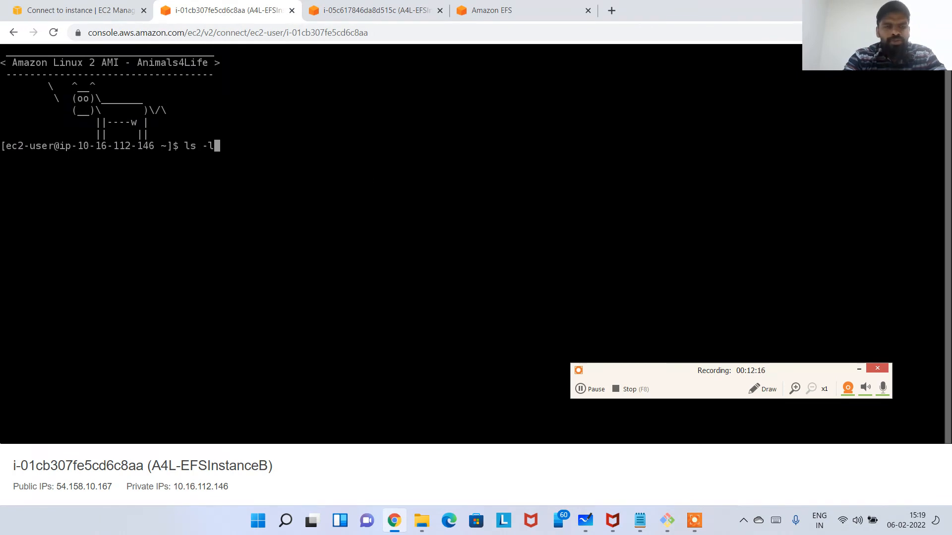
{"action": "key", "text": "Return"}
{"action": "type", "text": "df -"}
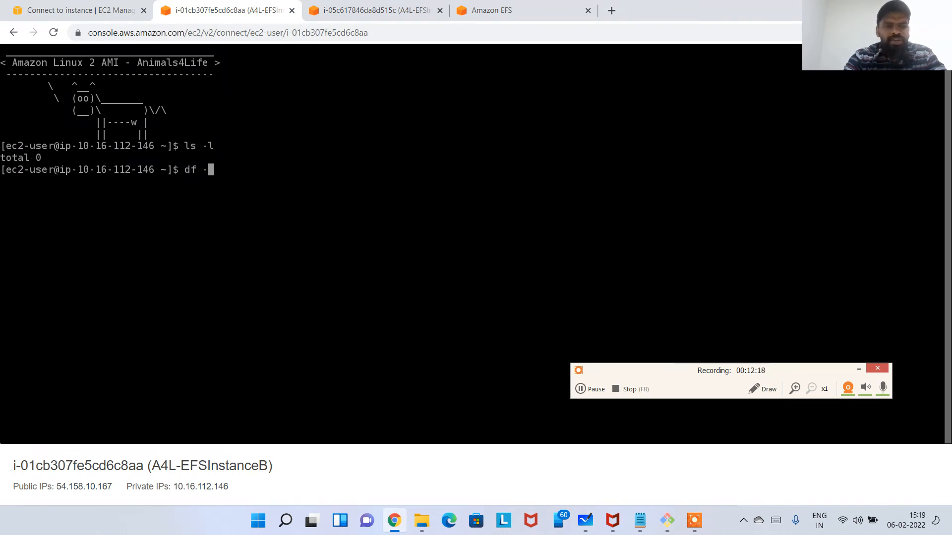
{"action": "type", "text": "k"}
{"action": "key", "text": "Return"}
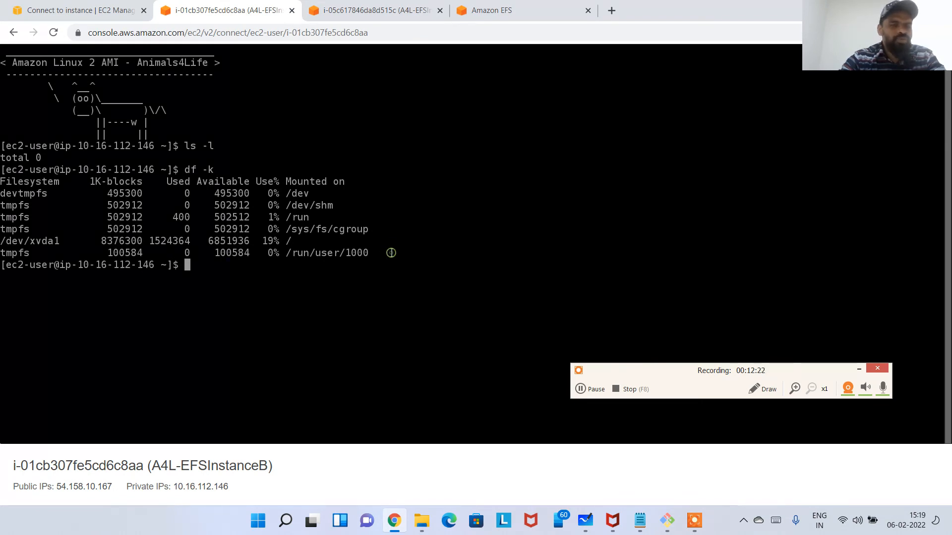
Clear the A4L-EFSInstanceB terminal and check for the shared folder with ls -l /efs/wp-content.
{"action": "key", "text": "ctrl+l"}
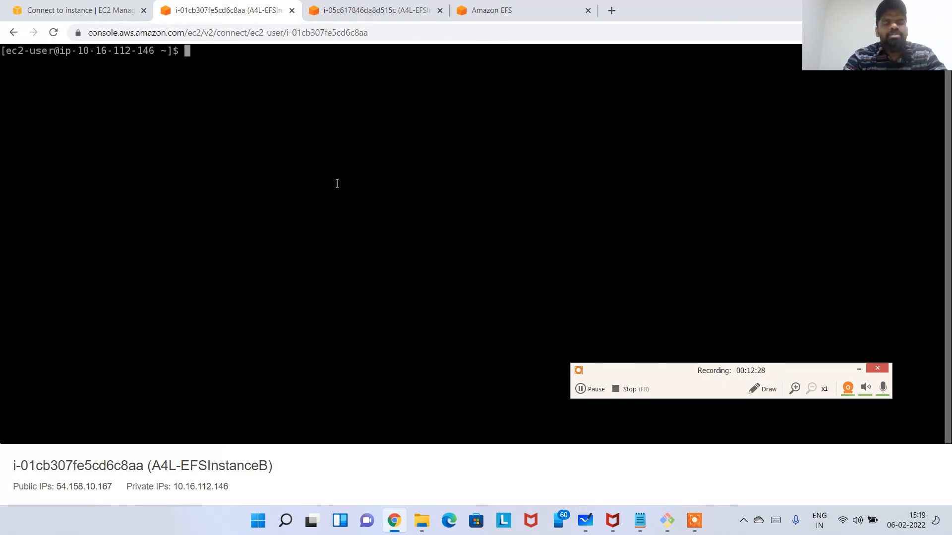
{"action": "type", "text": "ls -l /"}
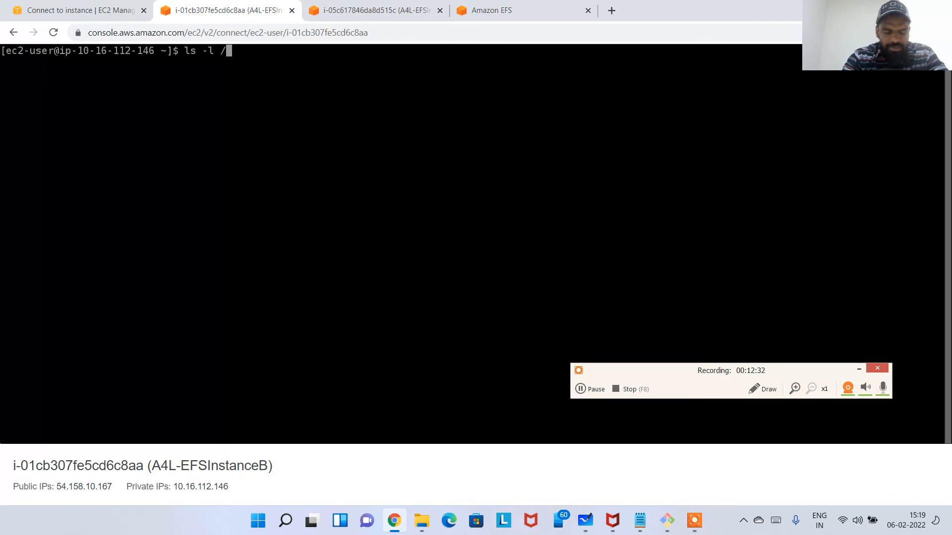
{"action": "type", "text": "efs/wp"}
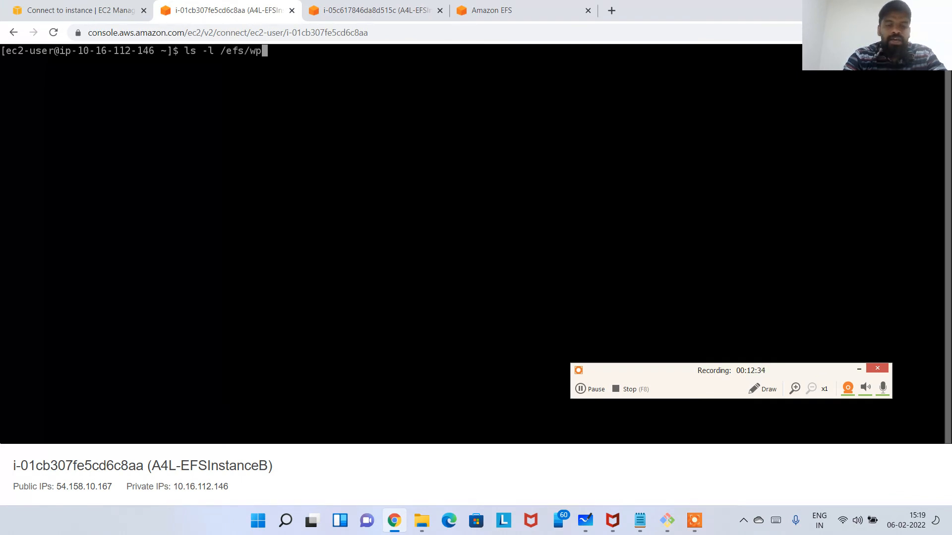
{"action": "type", "text": "-content"}
{"action": "key", "text": "Return"}
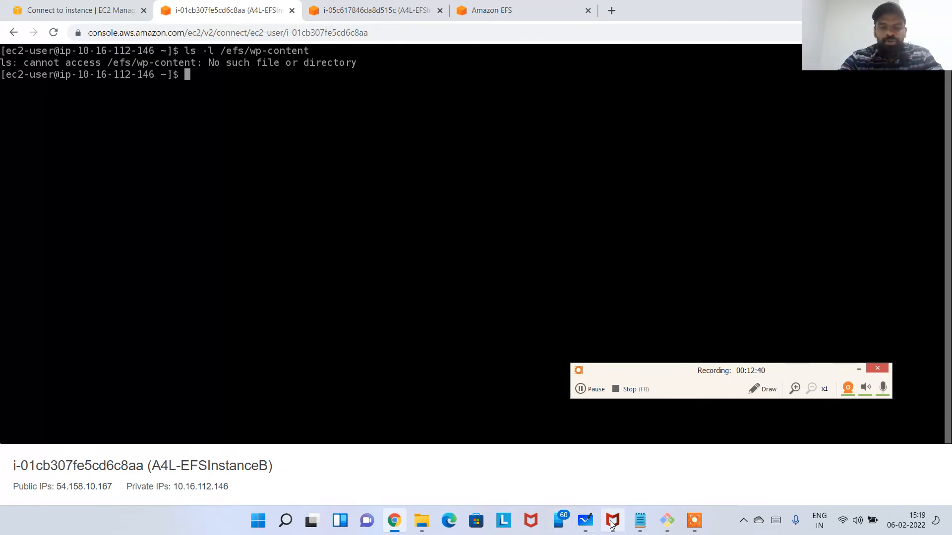
Copy the package install command from the Instance B section of the lesson_commands notes and run sudo yum -y install amazon-efs-utils on A4L-EFSInstanceB.
{"action": "mouse_move", "coordinate": [639, 521]}
{"action": "left_click", "coordinate": [647, 488]}
{"action": "left_click", "coordinate": [353, 312]}
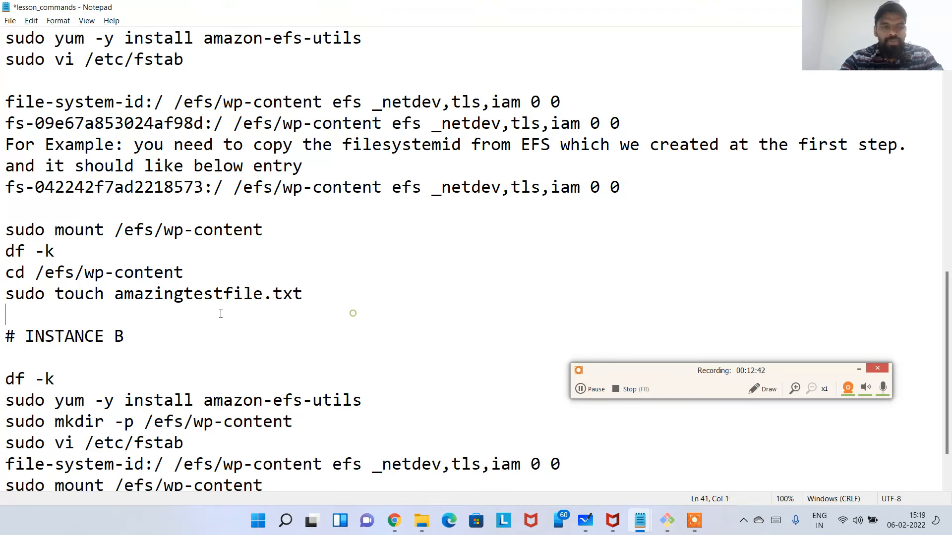
{"action": "scroll", "coordinate": [220, 318], "scroll_direction": "down", "scroll_amount": 1}
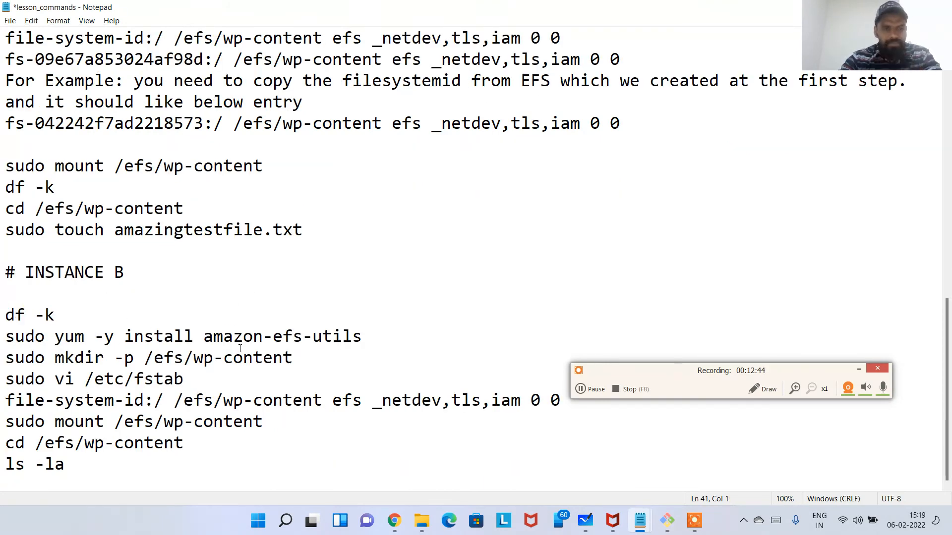
{"action": "left_click_drag", "start_coordinate": [365, 333], "coordinate": [5, 336]}
{"action": "key", "text": "alt+Tab"}
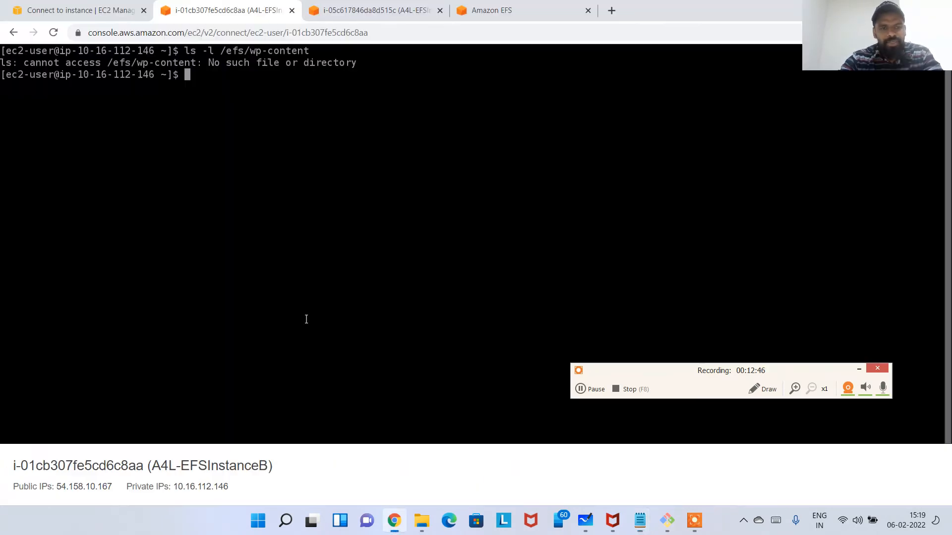
{"action": "type", "text": "sudo yum -y install amazon-efs-utils"}
{"action": "key", "text": "Return"}
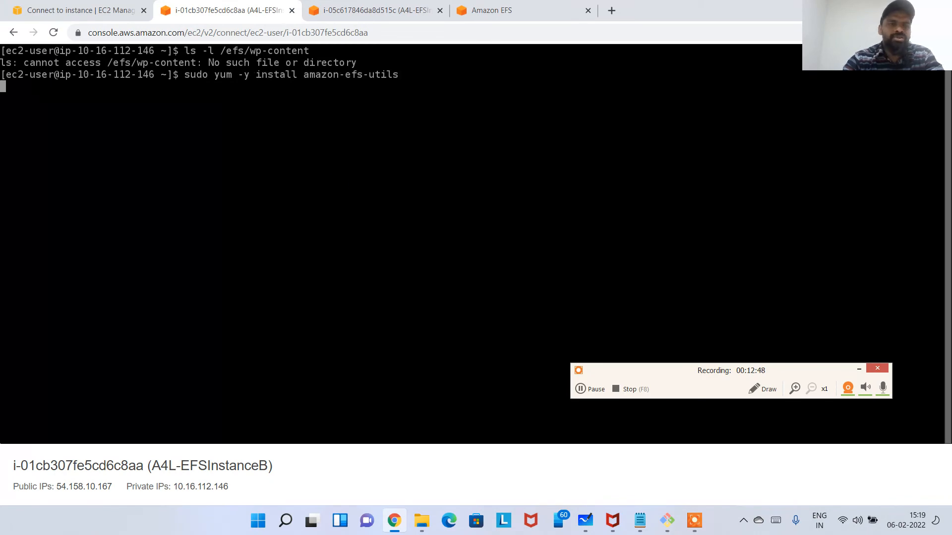
Create the mount directory on A4L-EFSInstanceB by running sudo mkdir -p /efs/wp-content, copied from the notes.
{"action": "key", "text": "alt+Tab"}
{"action": "left_click", "coordinate": [198, 358]}
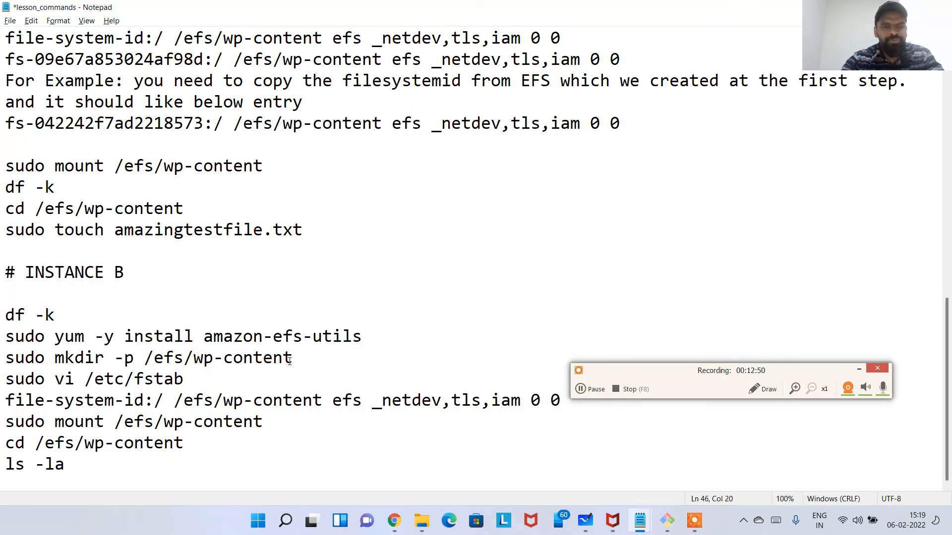
{"action": "left_click_drag", "start_coordinate": [292, 358], "coordinate": [4, 359]}
{"action": "key", "text": "ctrl+c"}
{"action": "key", "text": "alt+Tab"}
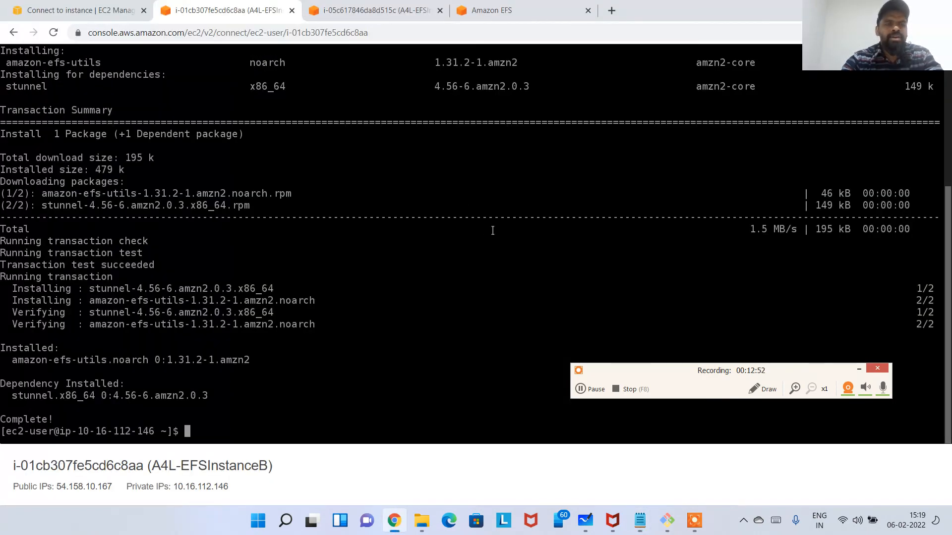
{"action": "key", "text": "ctrl+v"}
{"action": "key", "text": "Return"}
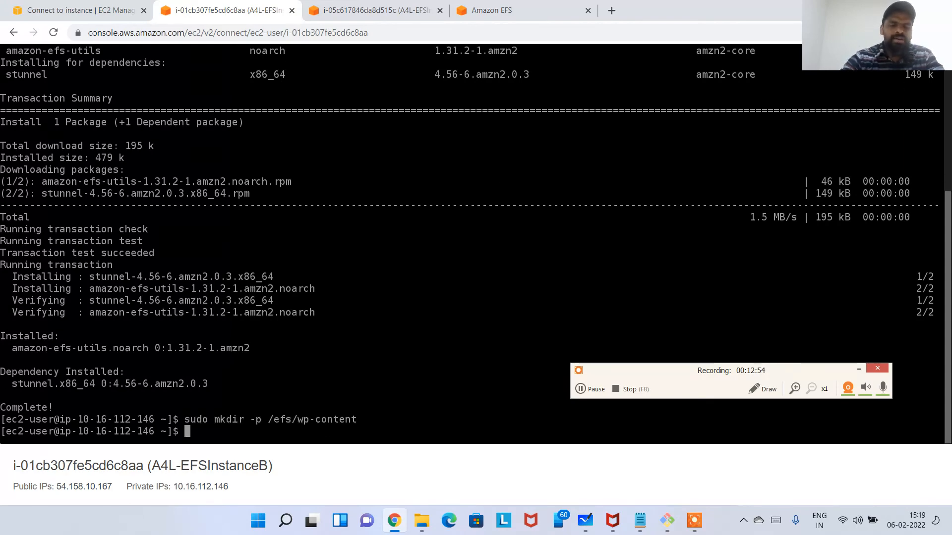
Open /etc/fstab on A4L-EFSInstanceB with sudo vi, using the command from the notes, and start a new line below the UUID entry.
{"action": "key", "text": "alt+Tab"}
{"action": "left_click", "coordinate": [308, 313]}
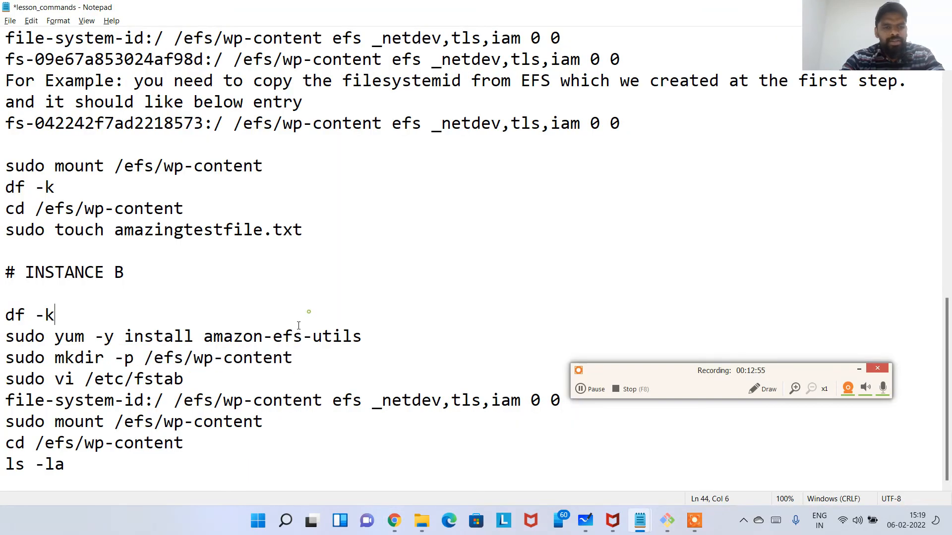
{"action": "left_click", "coordinate": [185, 378]}
{"action": "key", "text": "shift+Home"}
{"action": "key", "text": "alt+Tab"}
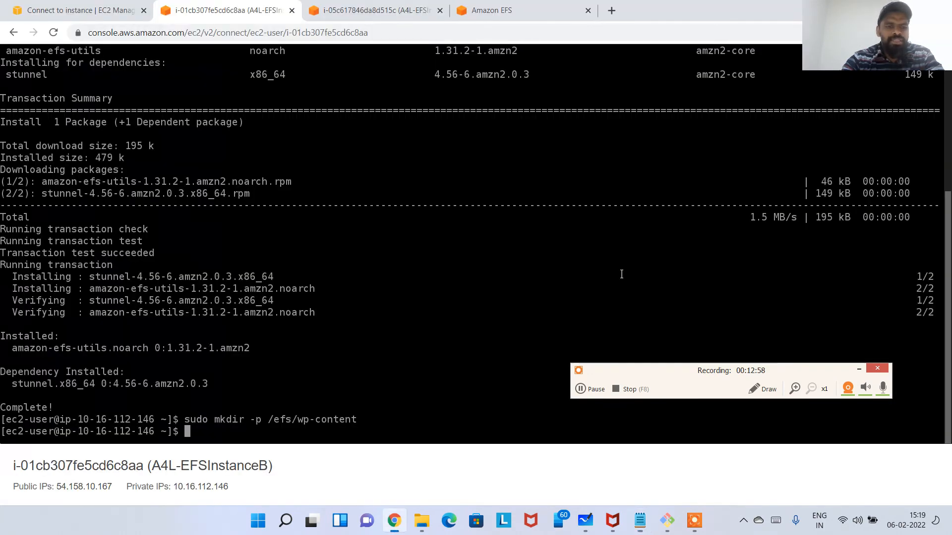
{"action": "key", "text": "ctrl+v"}
{"action": "key", "text": "Return"}
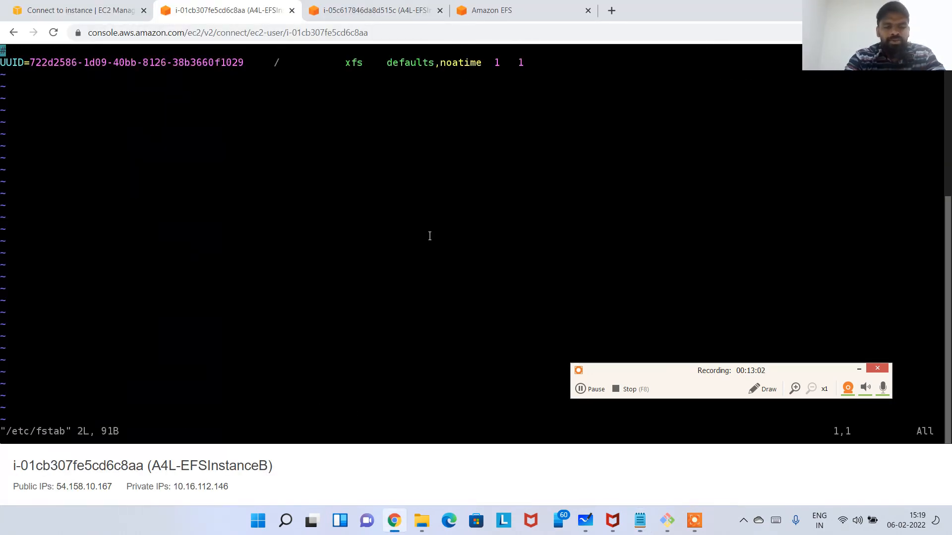
{"action": "key", "text": "Down"}
{"action": "key", "text": "End"}
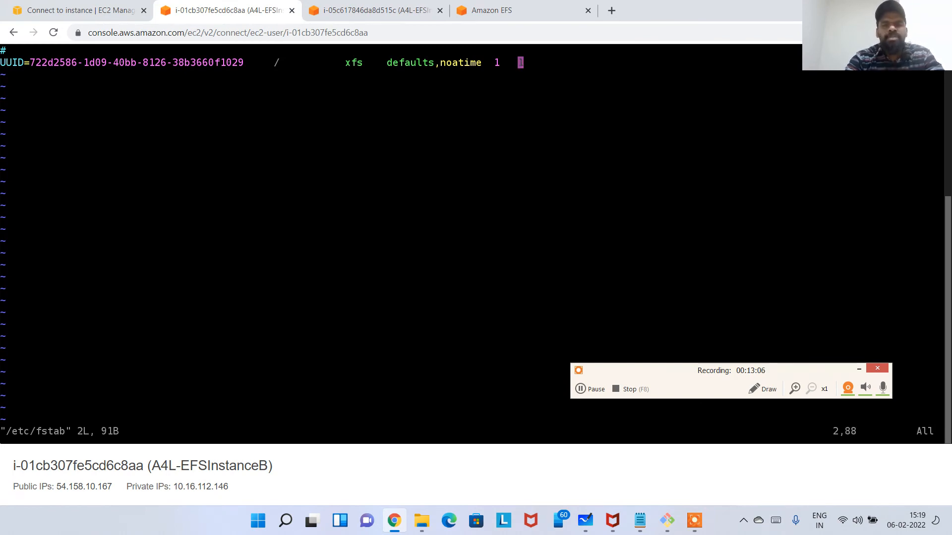
{"action": "key", "text": "a"}
{"action": "key", "text": "Return"}
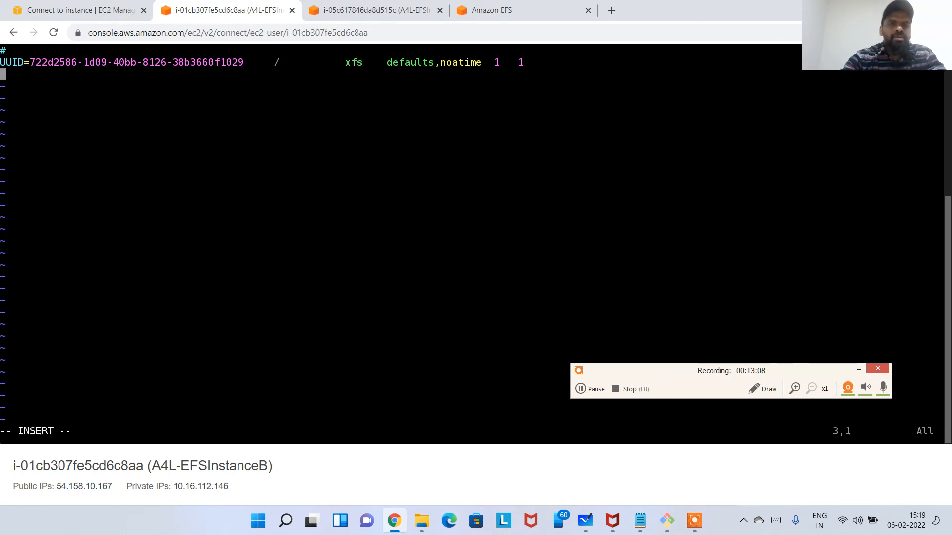
Copy the fs-09e67a853024af98d:/ mount entry for A4L-EFS from the lesson_commands notes in Notepad.
{"action": "left_click", "coordinate": [541, 9]}
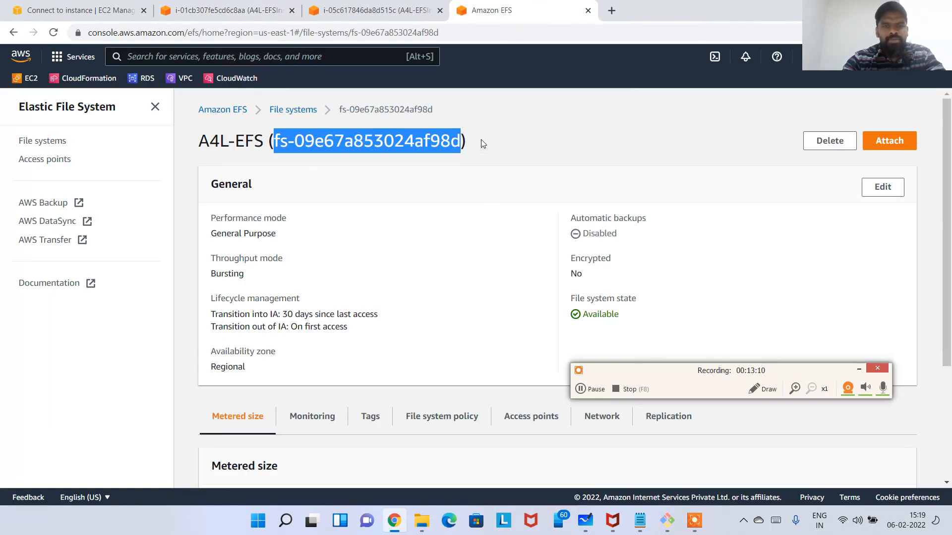
{"action": "left_click", "coordinate": [639, 525]}
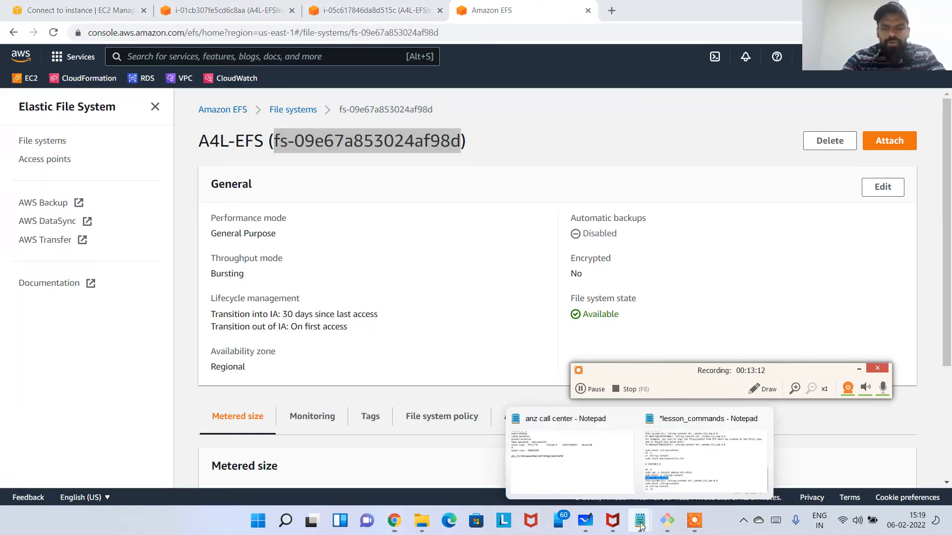
{"action": "left_click", "coordinate": [694, 466]}
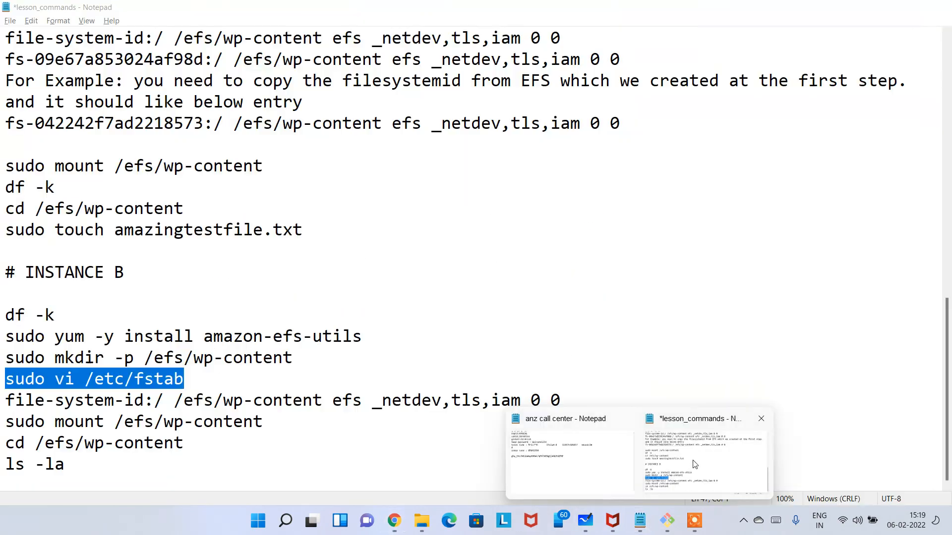
{"action": "left_click", "coordinate": [384, 183]}
{"action": "left_click", "coordinate": [133, 59]}
{"action": "left_click_drag", "start_coordinate": [633, 57], "coordinate": [5, 59]}
{"action": "key", "text": "ctrl+s"}
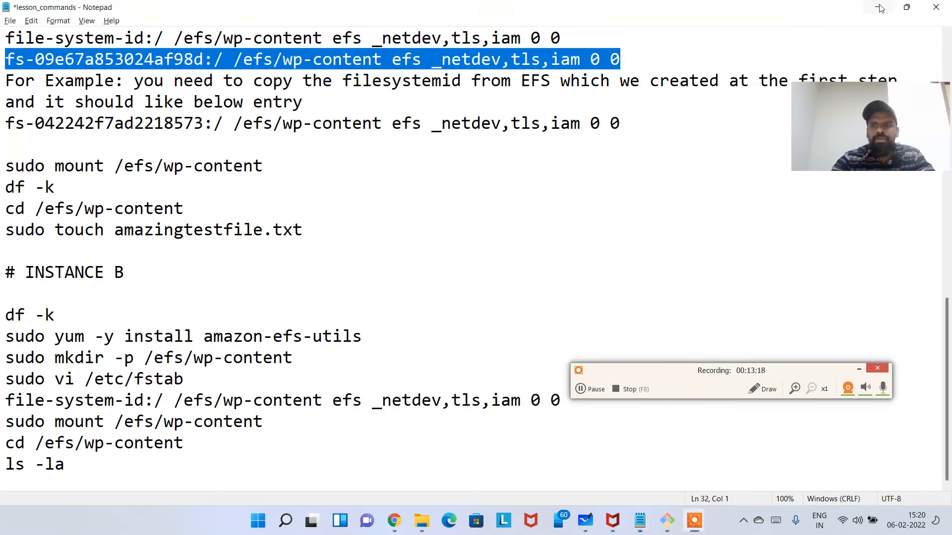
Add "fs-09e67a853024af98d:/ /efs/wp-content efs _netdev,tls,iam 0 0" to /etc/fstab on A4L-EFSInstanceB, then save and quit vi with :wq.
{"action": "key", "text": "alt+Tab"}
{"action": "left_click", "coordinate": [393, 4]}
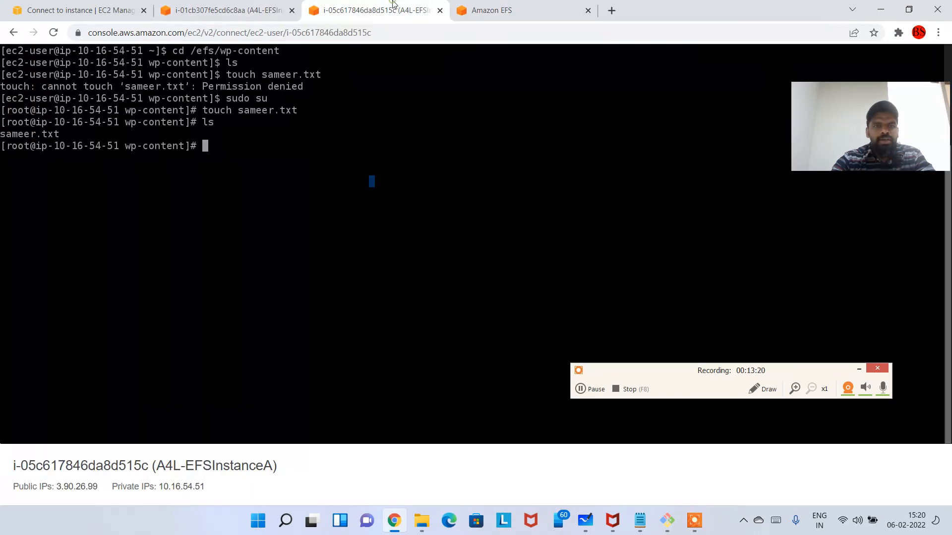
{"action": "left_click", "coordinate": [198, 6]}
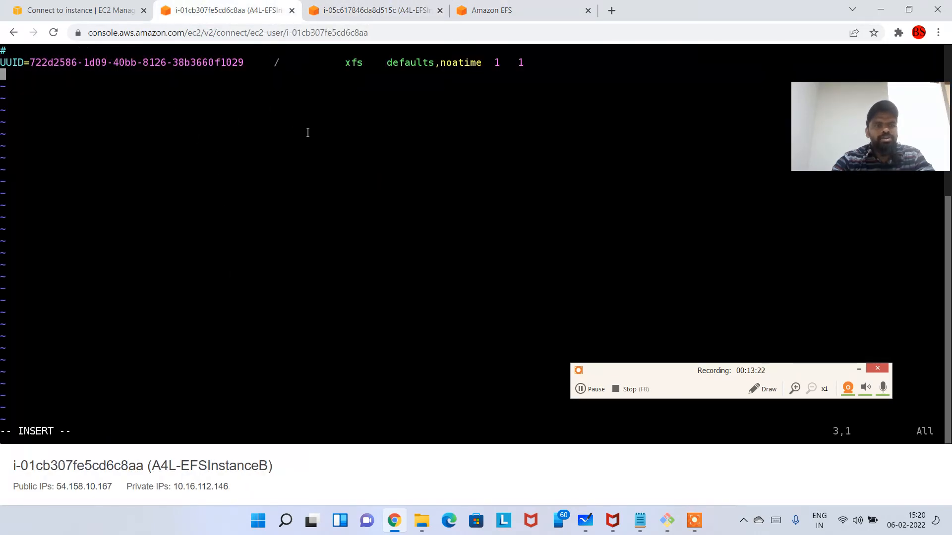
{"action": "key", "text": "ctrl+v"}
{"action": "key", "text": "Escape"}
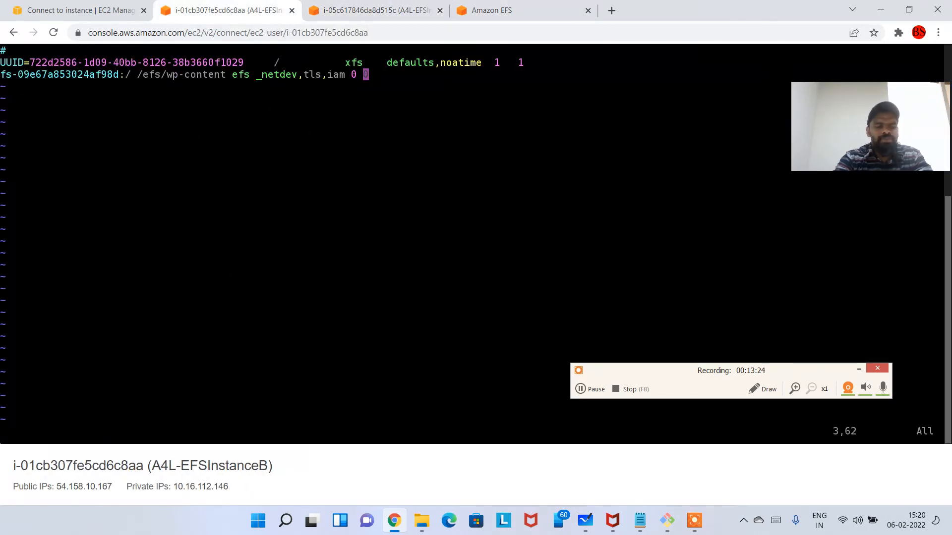
{"action": "type", "text": ":wq"}
{"action": "key", "text": "Return"}
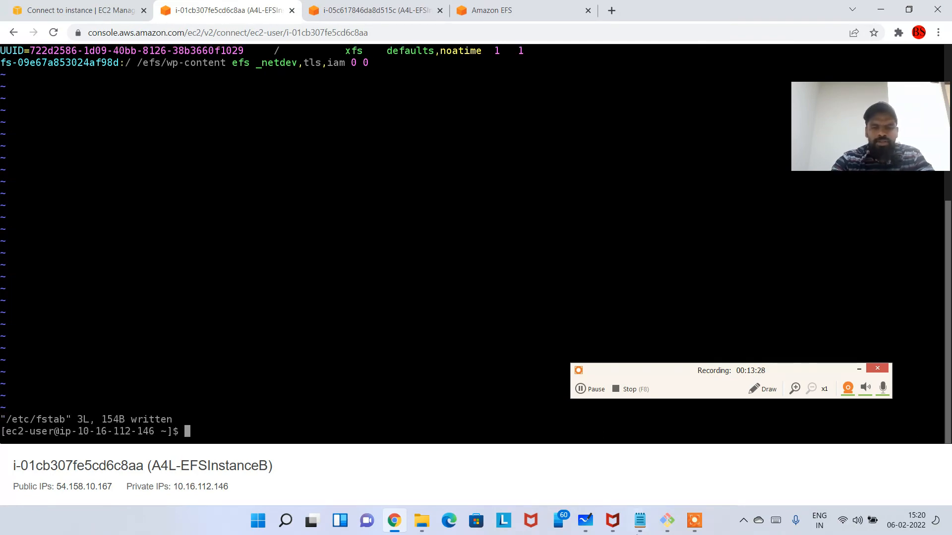
Mount the EFS file system on A4L-EFSInstanceB by running sudo mount /efs/wp-content, copied from the notes.
{"action": "left_click", "coordinate": [640, 520]}
{"action": "left_click", "coordinate": [268, 314]}
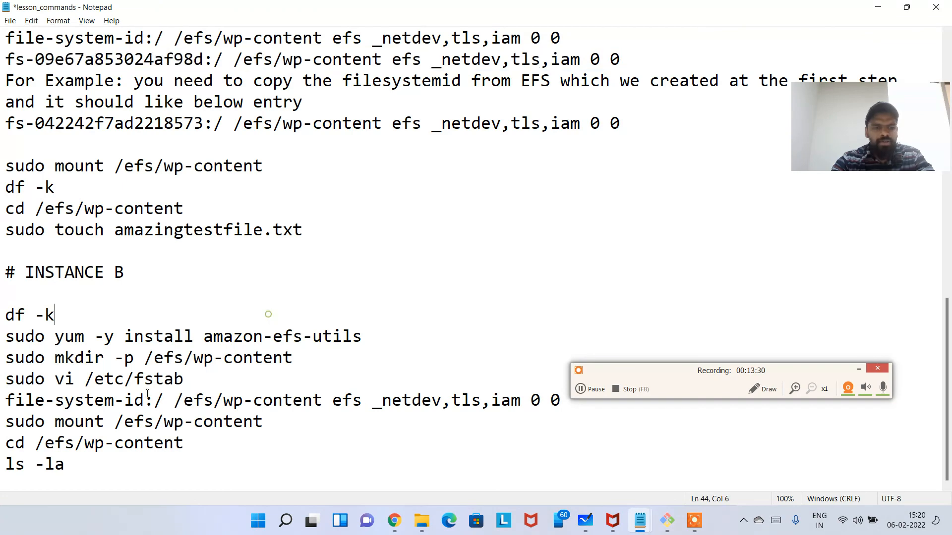
{"action": "left_click", "coordinate": [259, 428]}
{"action": "key", "text": "shift+Home"}
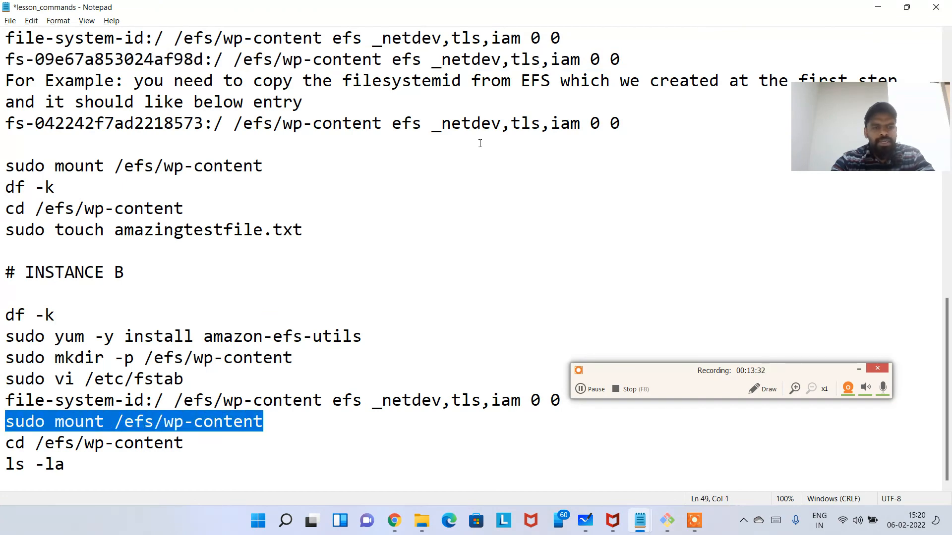
{"action": "key", "text": "alt+Tab"}
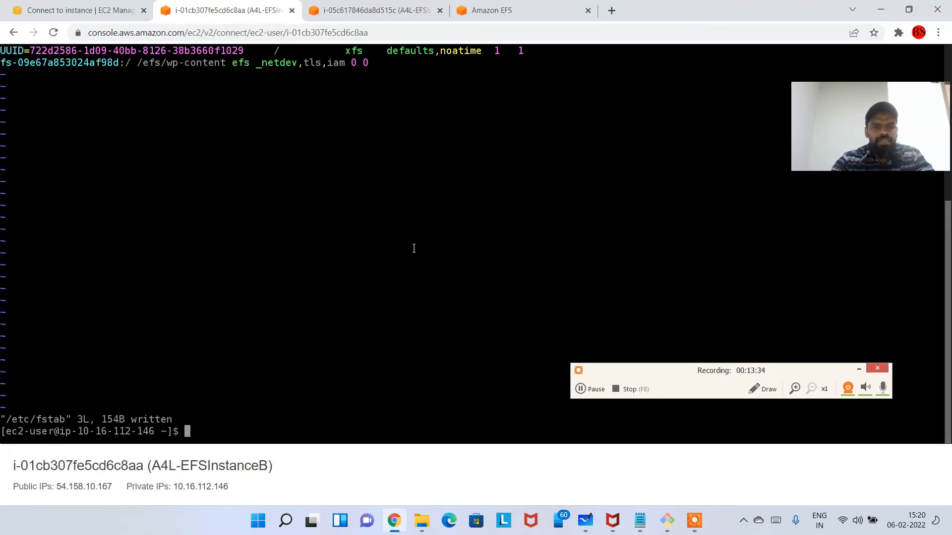
{"action": "key", "text": "ctrl+v"}
{"action": "key", "text": "Return"}
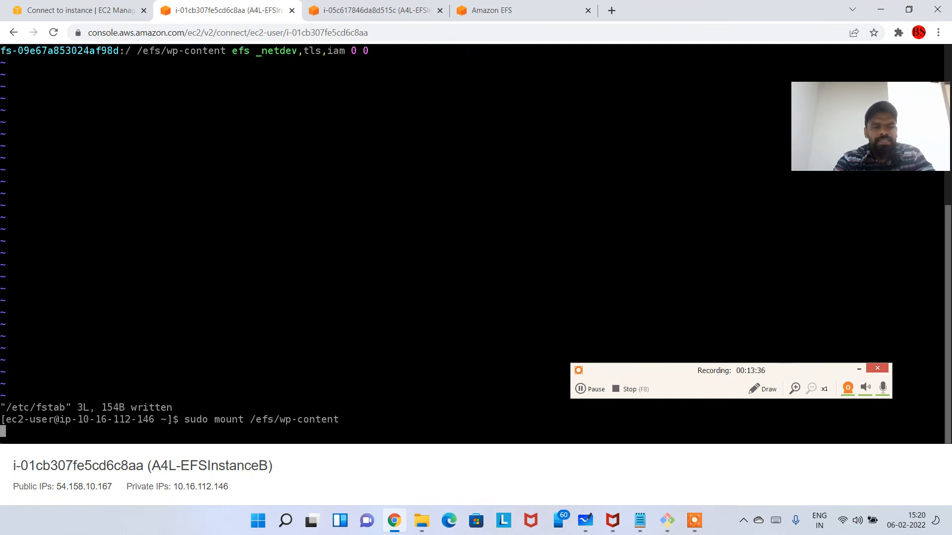
Clear the terminal and check the mounted file systems on A4L-EFSInstanceB with df -k.
{"action": "key", "text": "ctrl+l"}
{"action": "type", "text": "df -k"}
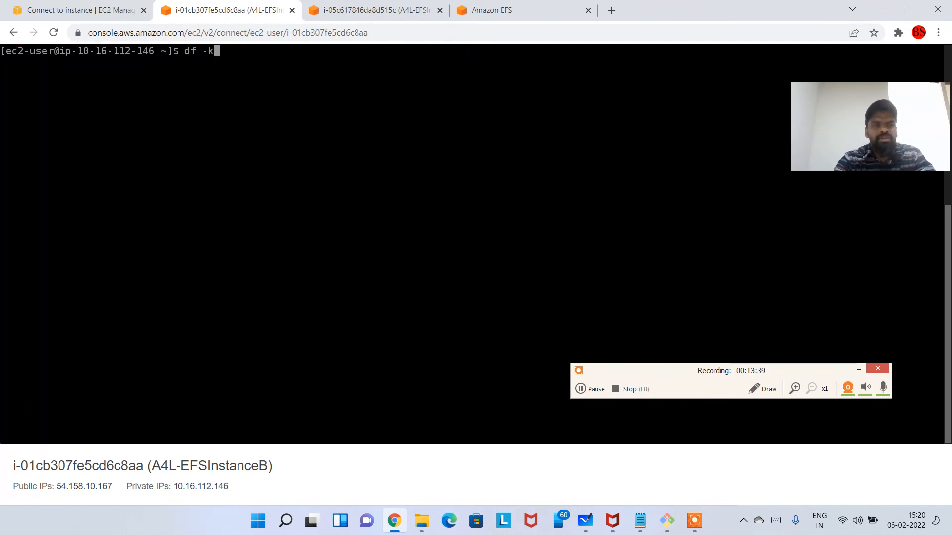
{"action": "key", "text": "Return"}
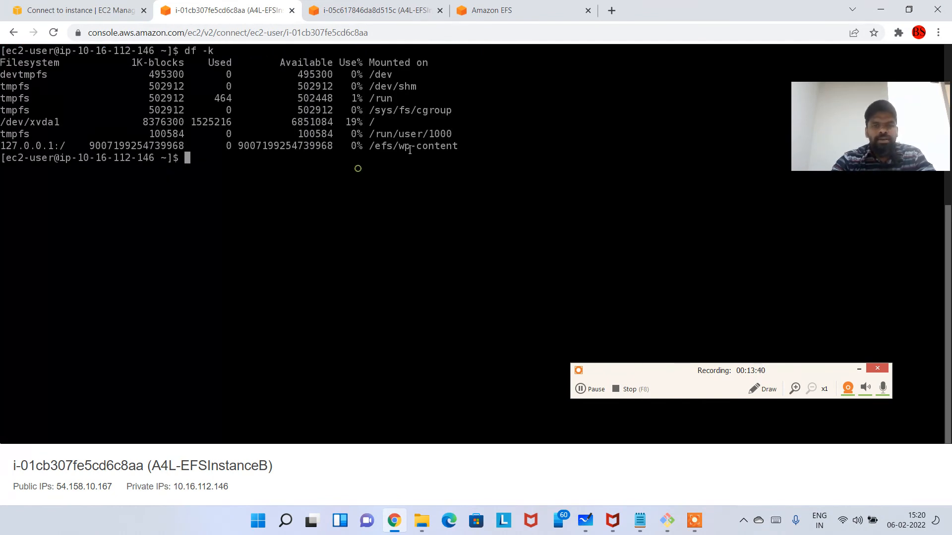
Change to the /efs/wp-content directory on A4L-EFSInstanceB and list its files with ls.
{"action": "left_click_drag", "start_coordinate": [479, 156], "coordinate": [221, 146]}
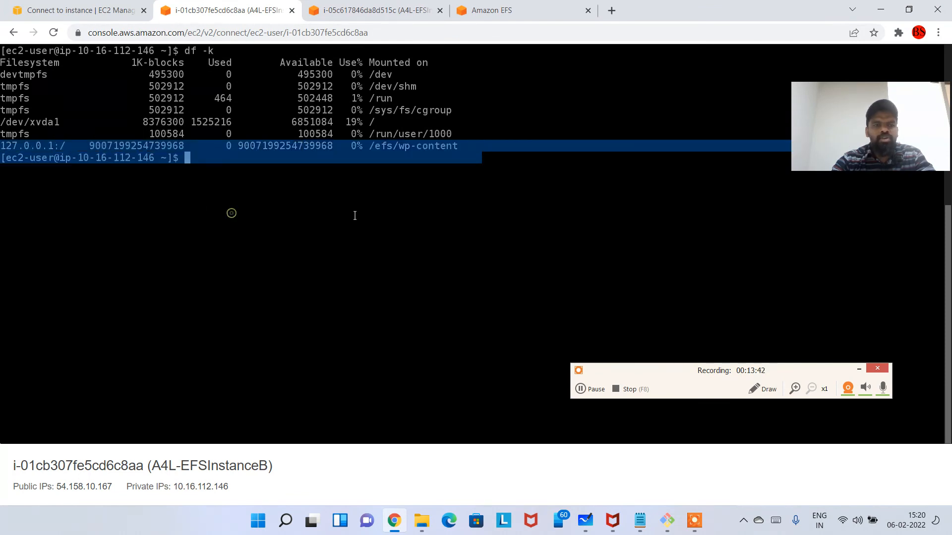
{"action": "left_click", "coordinate": [229, 217]}
{"action": "type", "text": "cd /efs"}
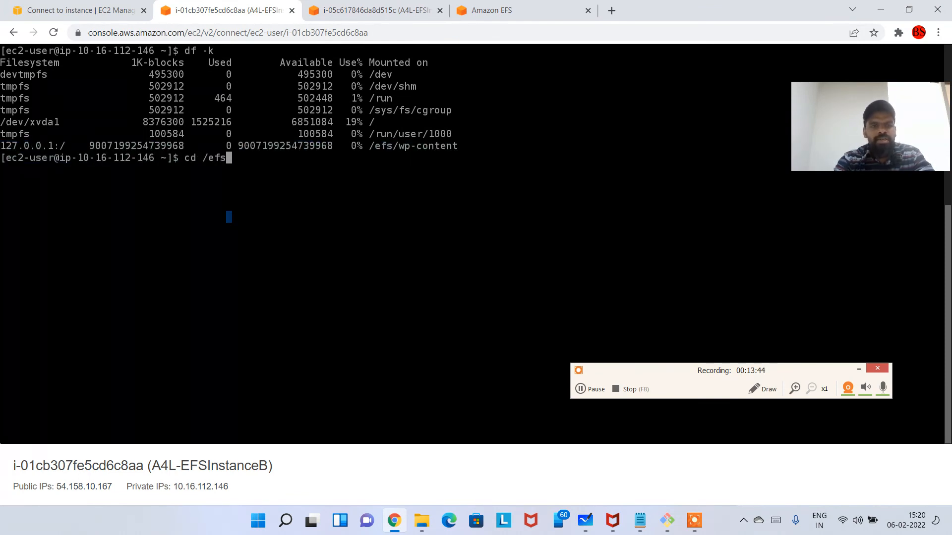
{"action": "type", "text": "/wp-content"}
{"action": "key", "text": "Return"}
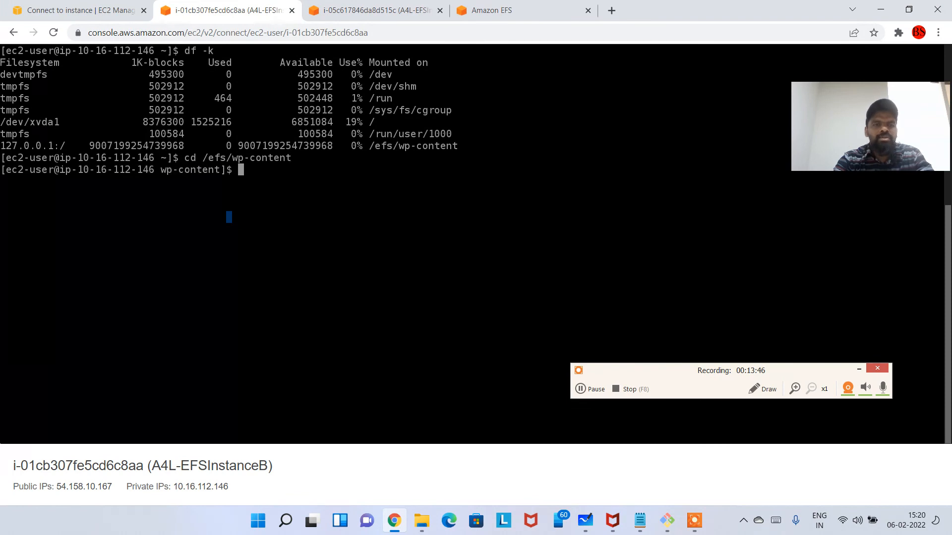
{"action": "type", "text": "ls"}
{"action": "key", "text": "Return"}
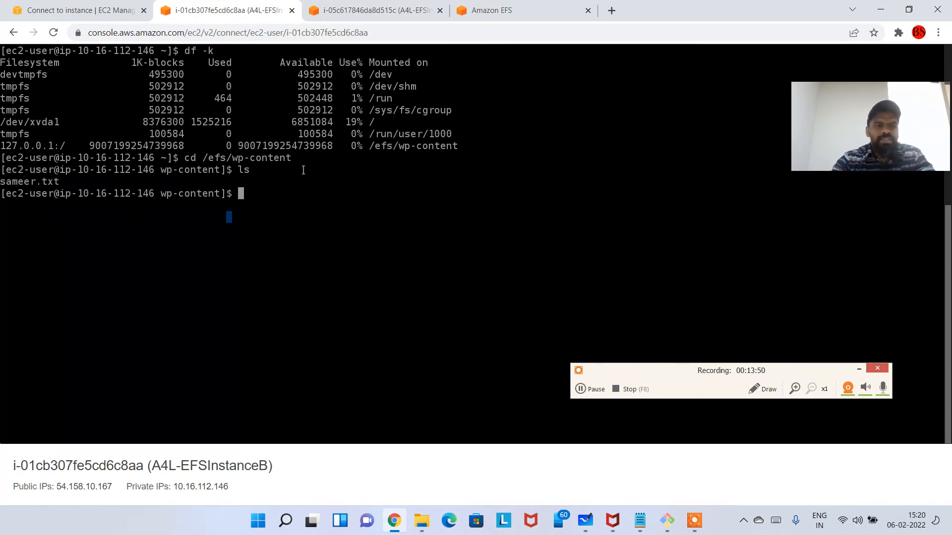
{"action": "left_click", "coordinate": [762, 389]}
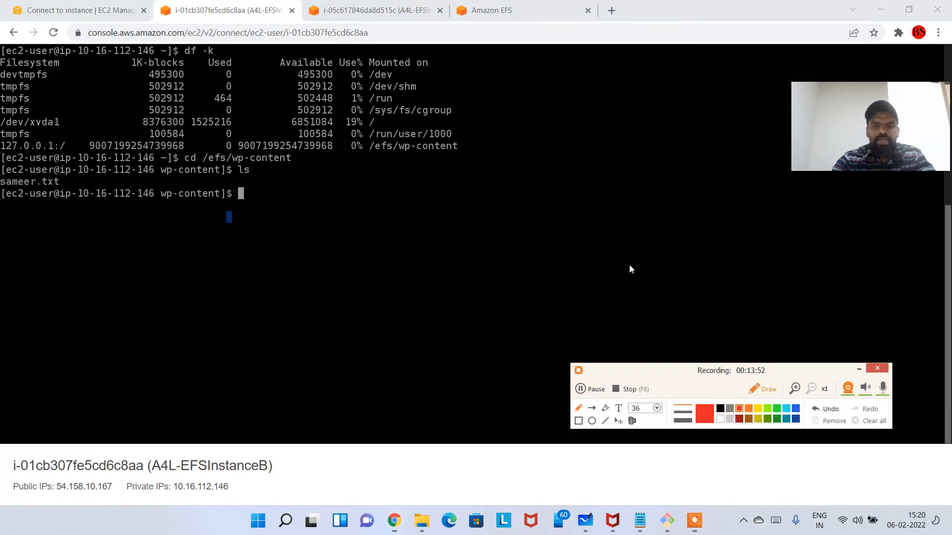
{"action": "mouse_move", "coordinate": [629, 265]}
{"action": "left_mouse_down"}
{"action": "mouse_move", "coordinate": [2, 200]}
{"action": "mouse_move", "coordinate": [418, 191]}
{"action": "left_mouse_up"}
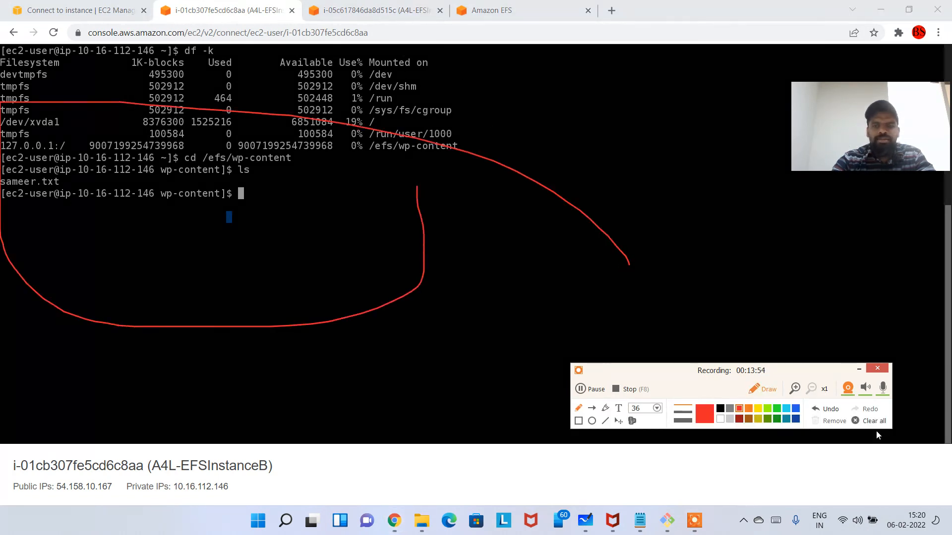
{"action": "left_click", "coordinate": [865, 421]}
{"action": "left_click", "coordinate": [763, 389]}
Compare with the earlier /efs/wp-content file listing on A4L-EFSInstanceA, then return to the A4L-EFSInstanceB terminal.
{"action": "left_click", "coordinate": [353, 6]}
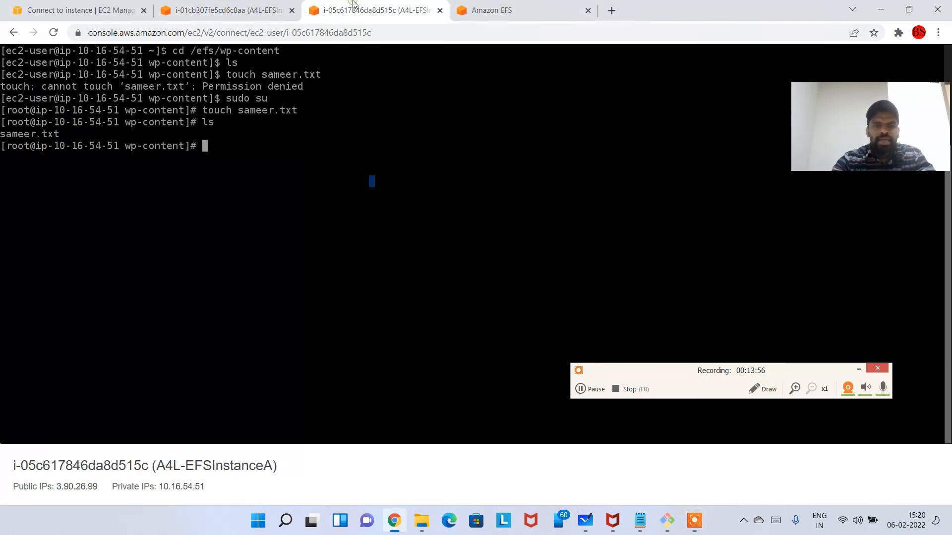
{"action": "left_click_drag", "start_coordinate": [82, 135], "coordinate": [1, 135]}
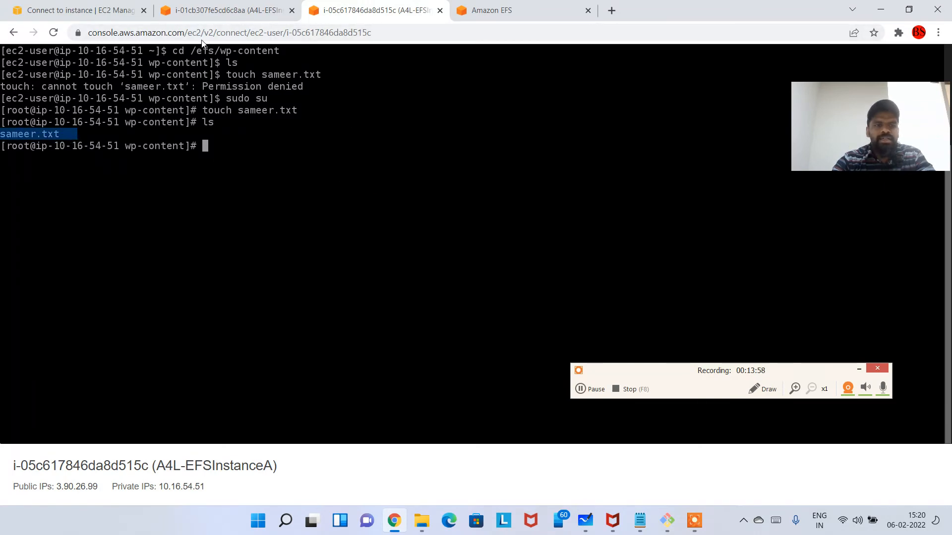
{"action": "left_click", "coordinate": [223, 10]}
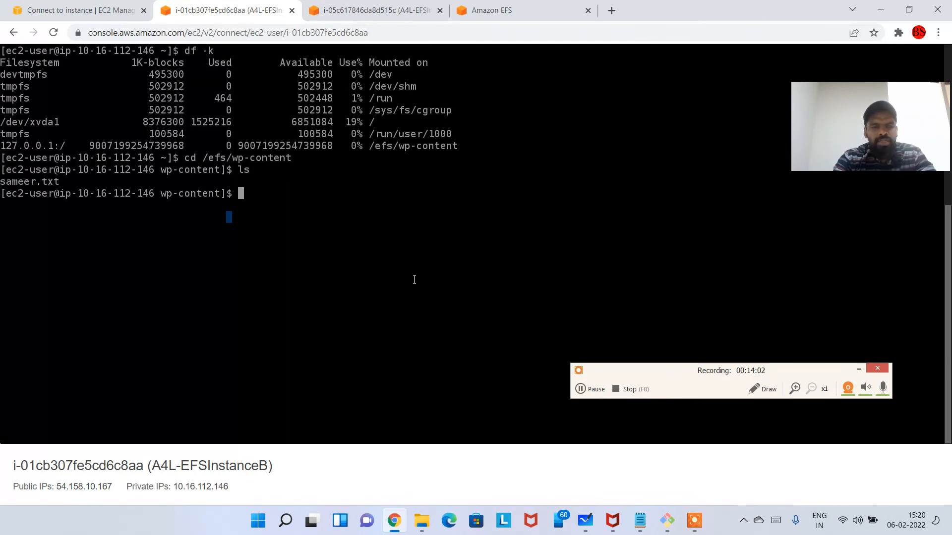
Create an empty file zulfi.txt in /efs/wp-content on A4L-EFSInstanceB with touch, switching to root with sudo su.
{"action": "type", "text": "touch zulfi.txt"}
{"action": "key", "text": "Return"}
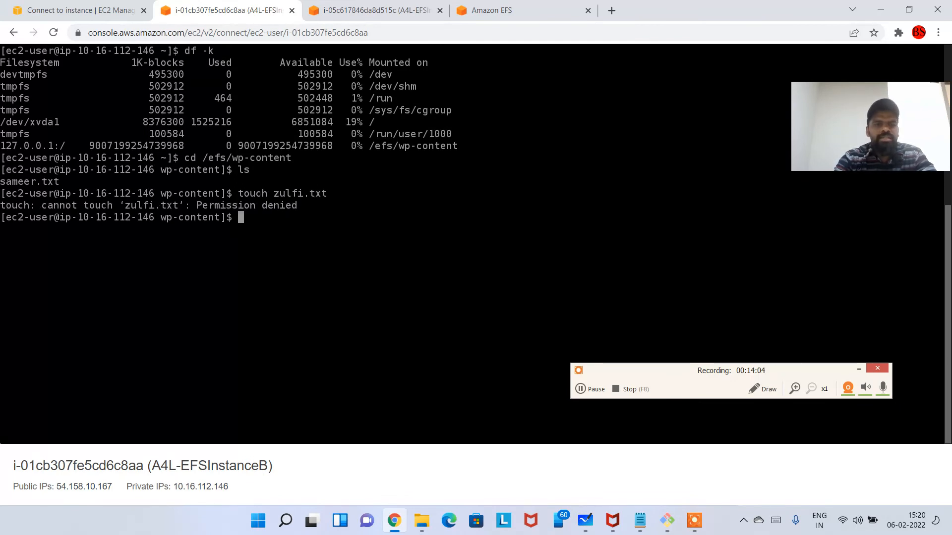
{"action": "type", "text": "sudo su"}
{"action": "key", "text": "Return"}
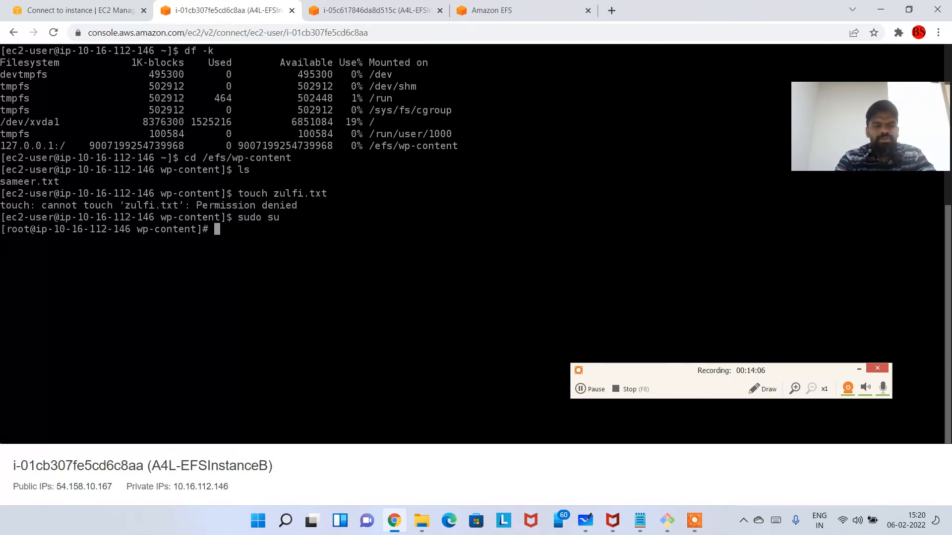
{"action": "type", "text": "touch zulfi.txt"}
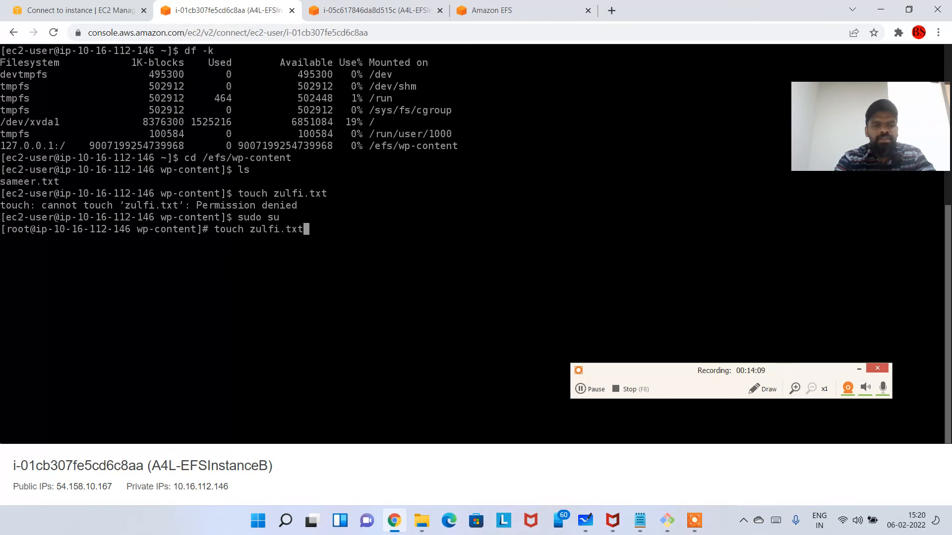
{"action": "key", "text": "Return"}
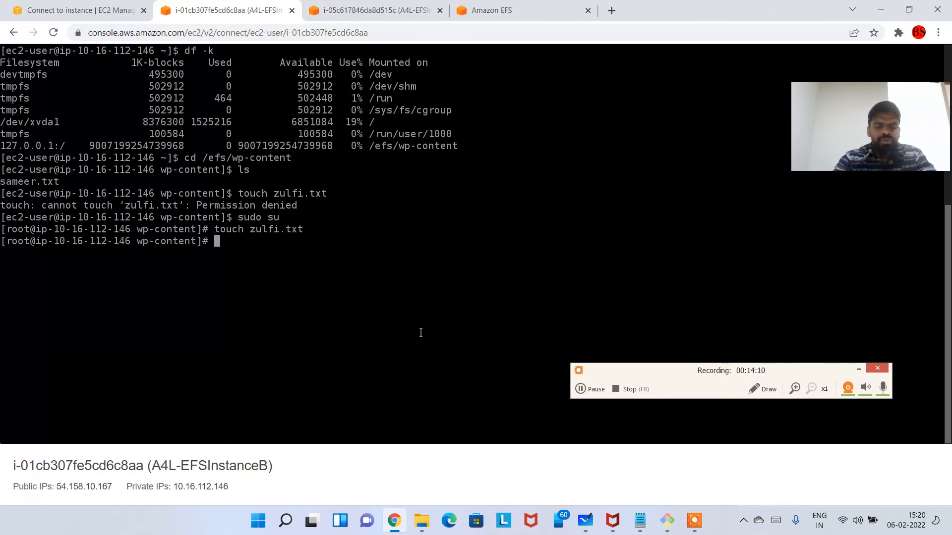
List the files in /efs/wp-content on A4L-EFSInstanceB with ls to check for zulfi.txt.
{"action": "type", "text": "k"}
{"action": "key", "text": "BackSpace"}
{"action": "type", "text": "ls"}
{"action": "key", "text": "Return"}
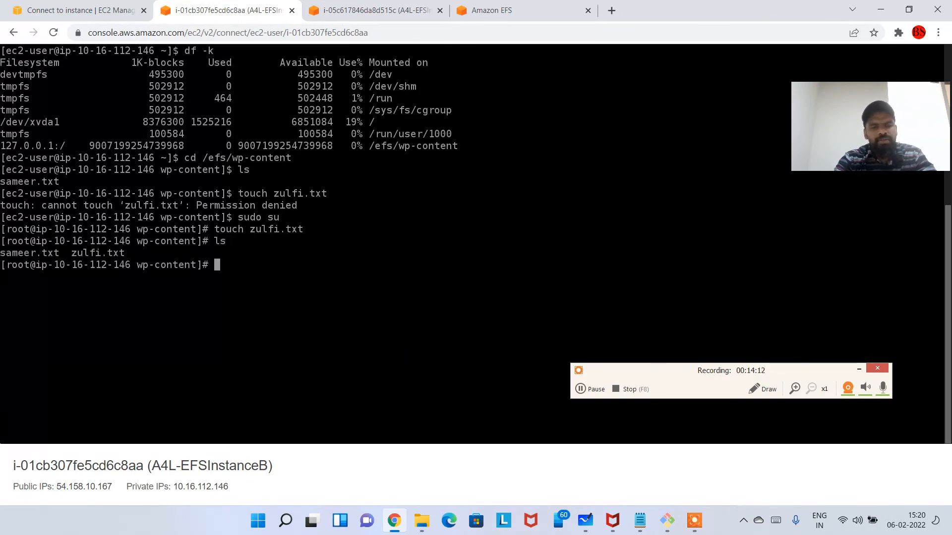
Switch to the A4L-EFSInstanceA terminal and list the /efs/wp-content files with ls to check that zulfi.txt is shared.
{"action": "left_click", "coordinate": [377, 10]}
{"action": "type", "text": "ls"}
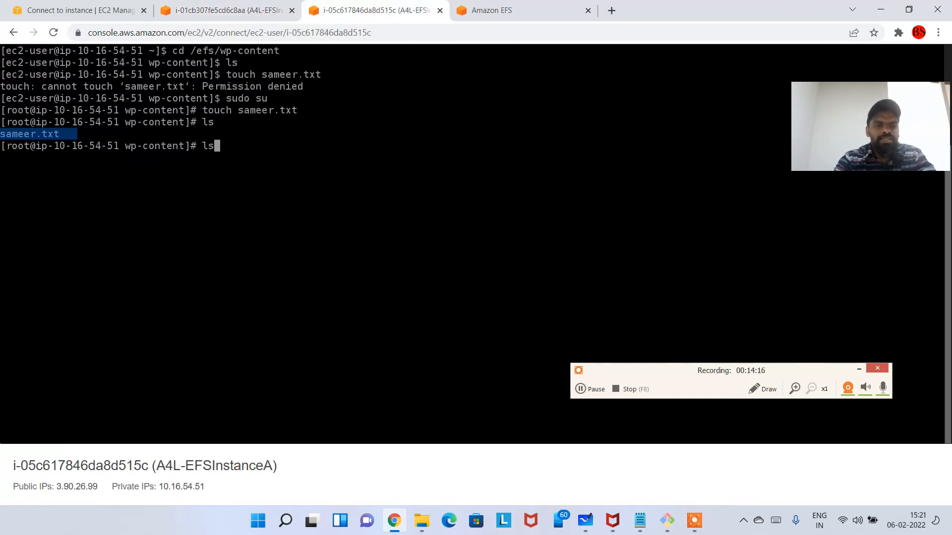
{"action": "key", "text": "Return"}
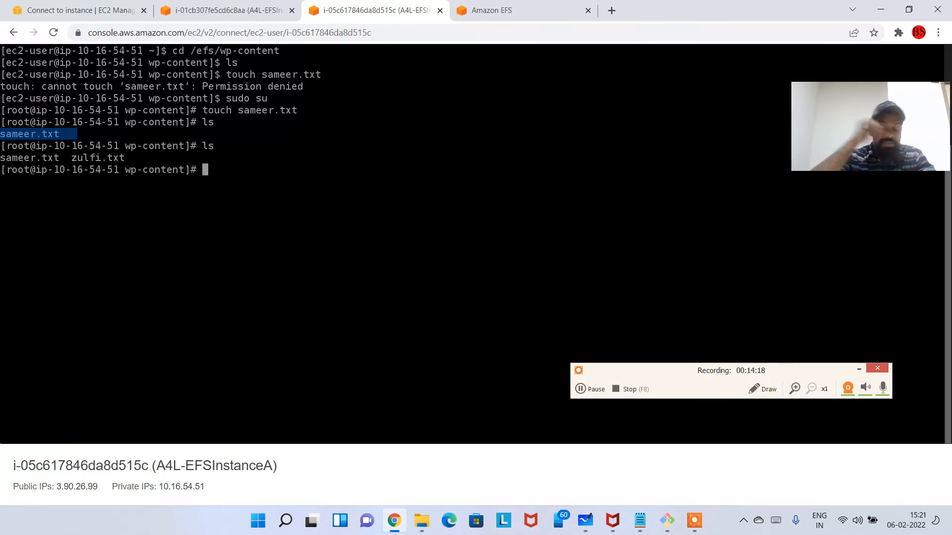